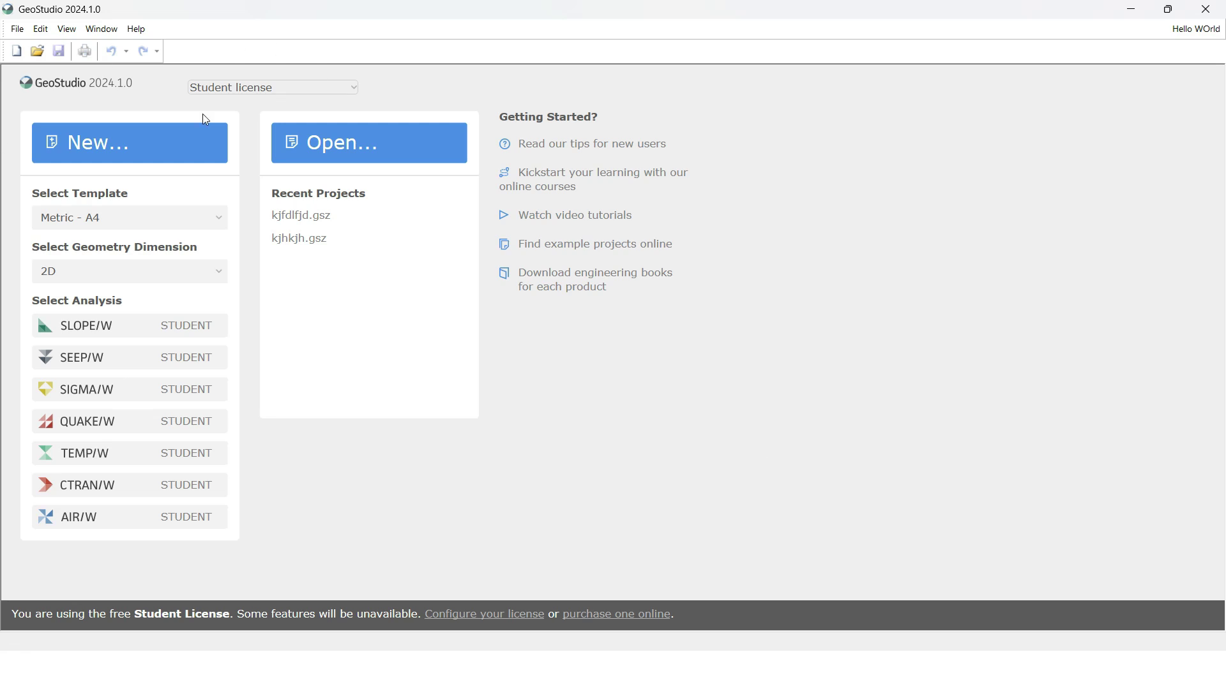
- Keep the Student license selected and create a new project from the Metric - A4 template
click(295, 90)
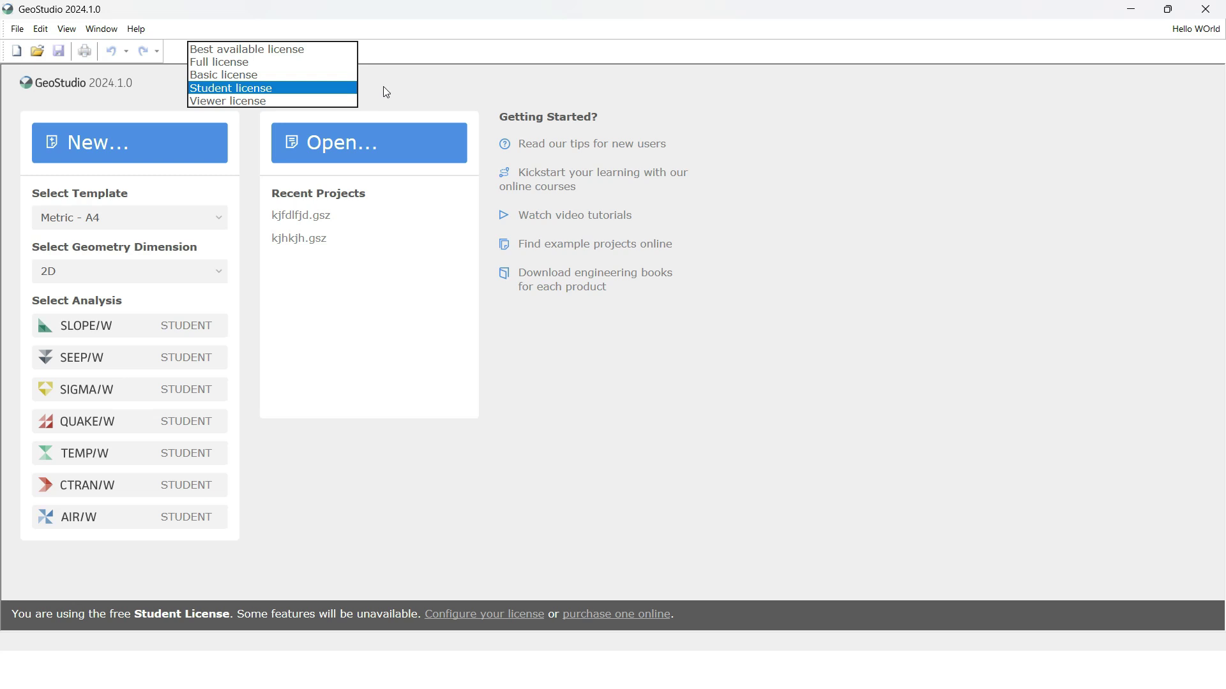
click(320, 88)
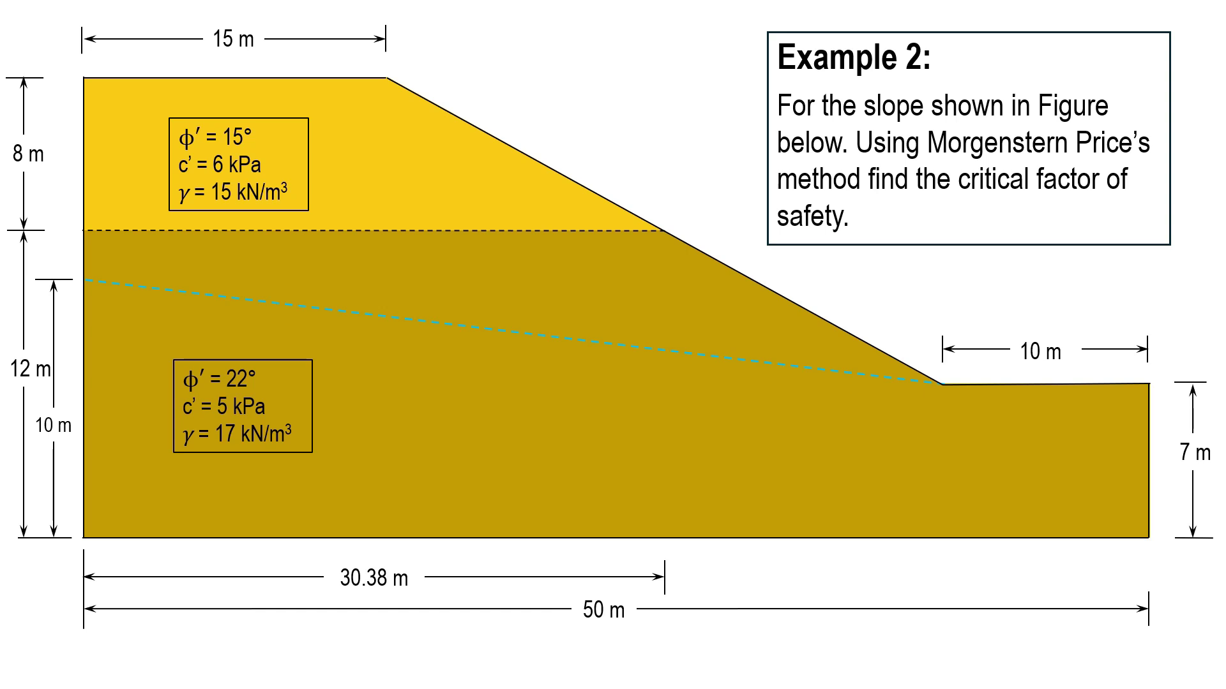
key(alt+Tab)
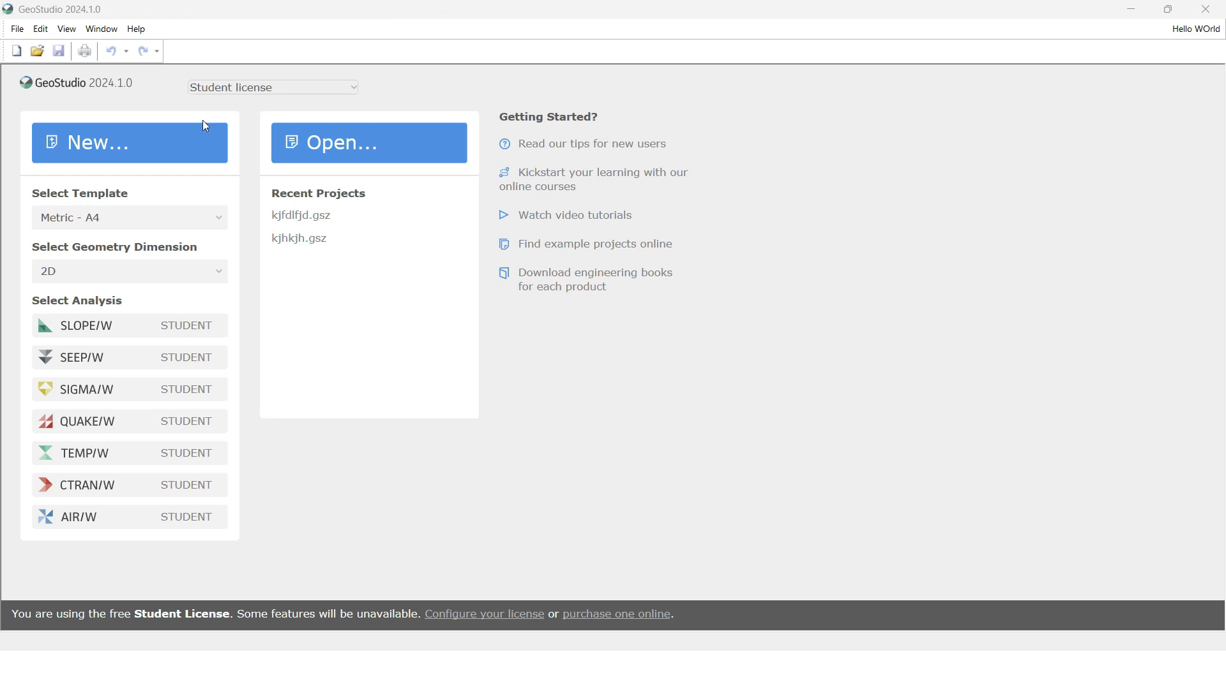
click(136, 149)
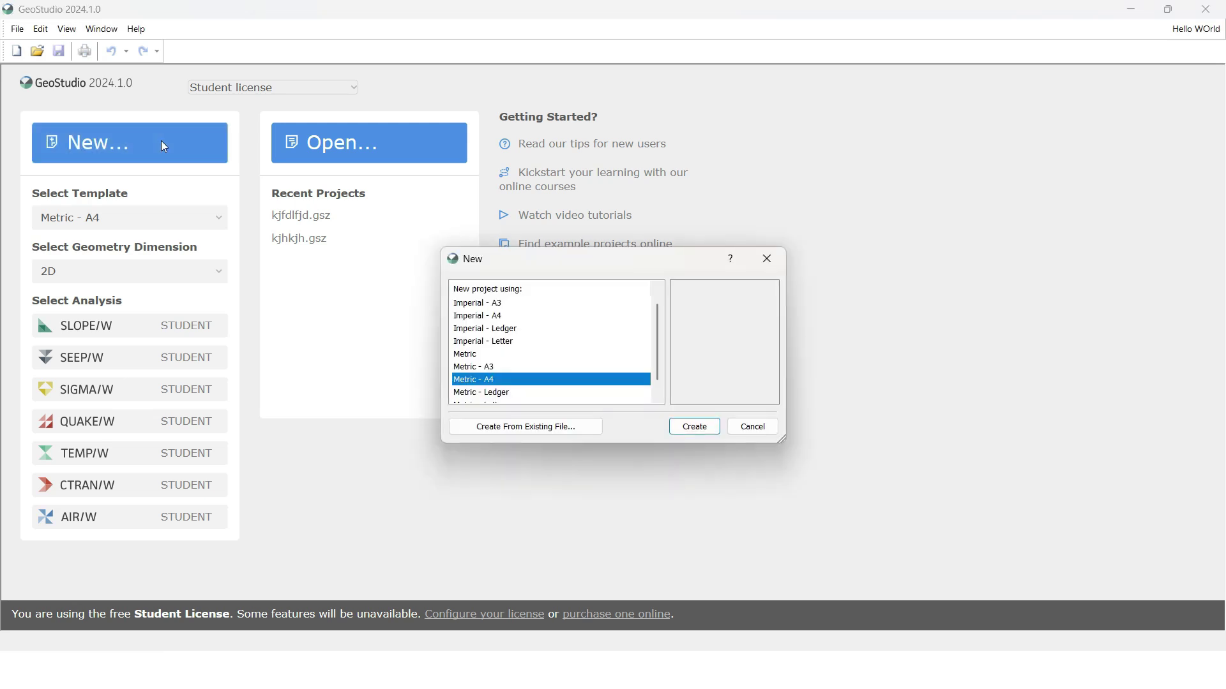
click(705, 429)
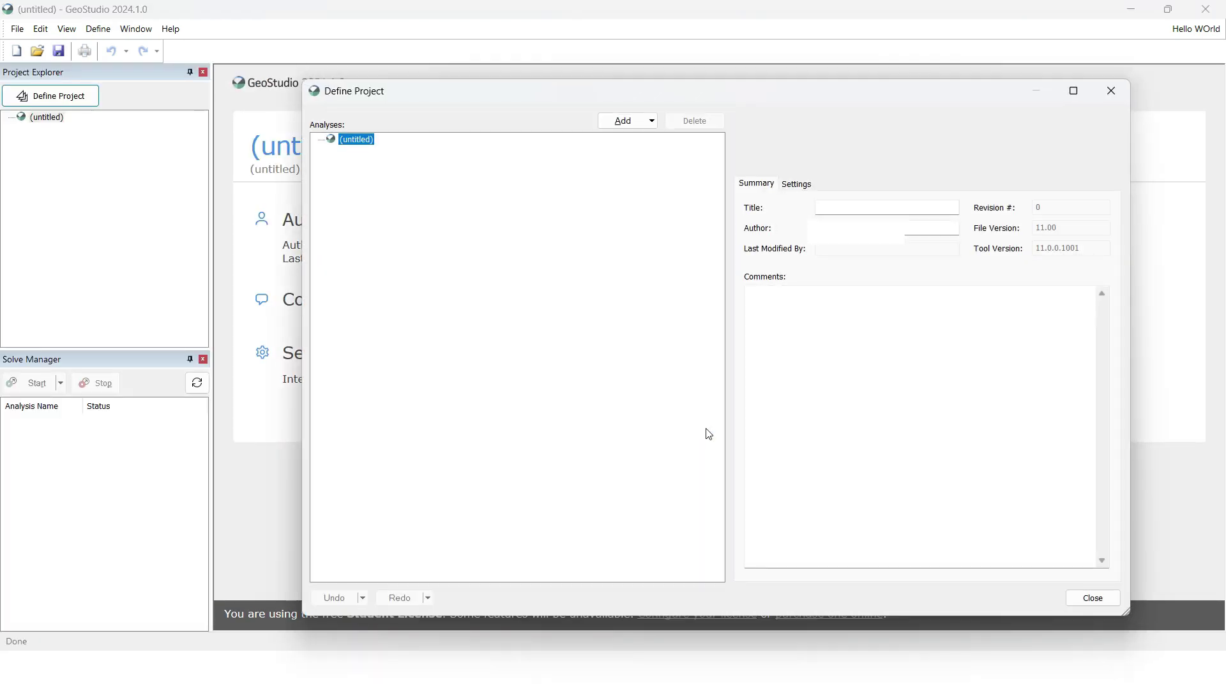
- Add a 2D geometry to the project and a SLOPE/W limit equilibrium analysis under it
click(641, 123)
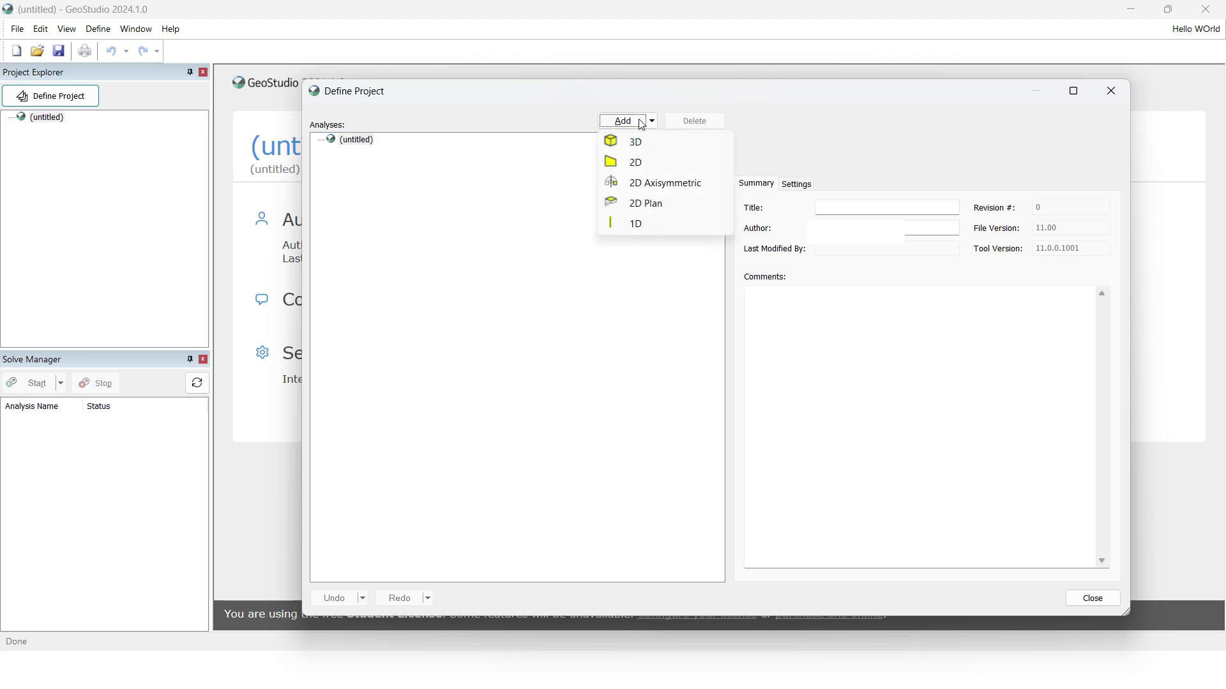
click(632, 166)
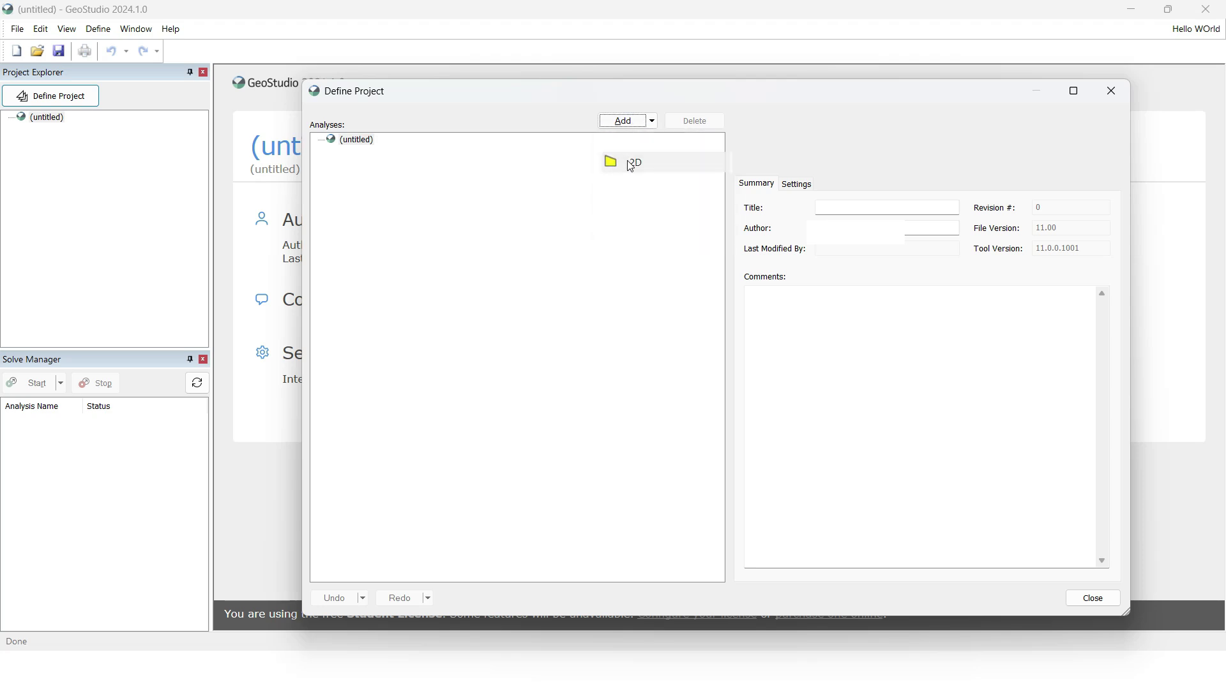
click(629, 120)
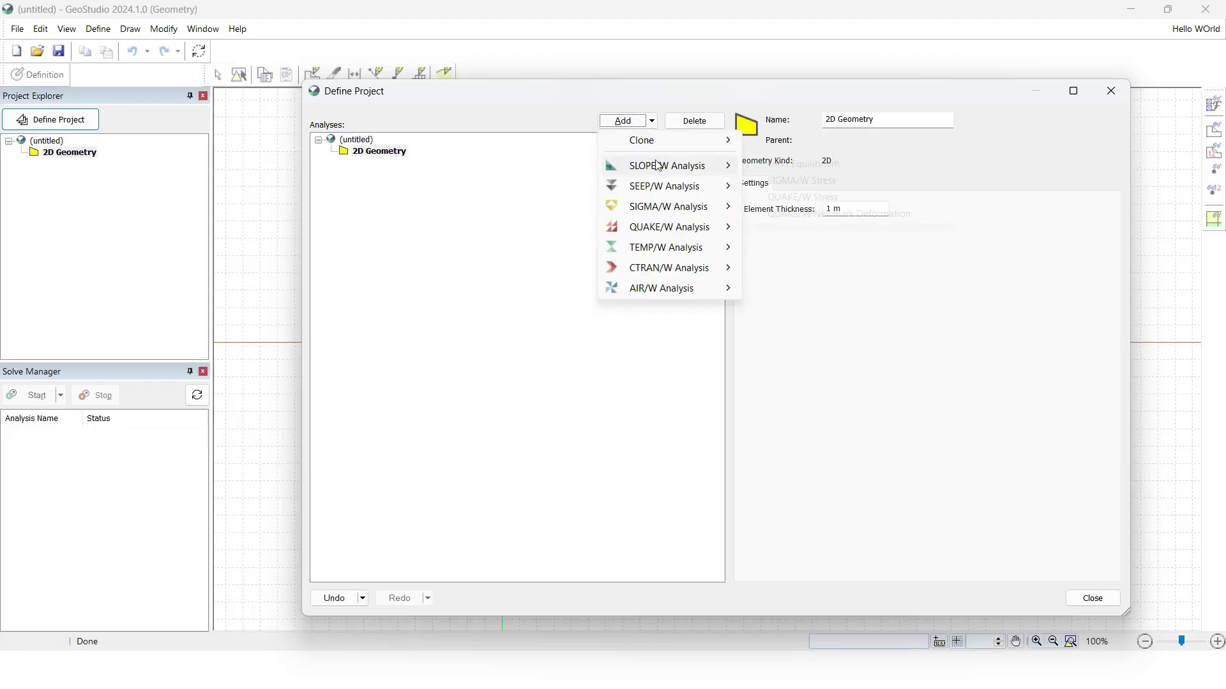
mouse_move(659, 167)
click(766, 167)
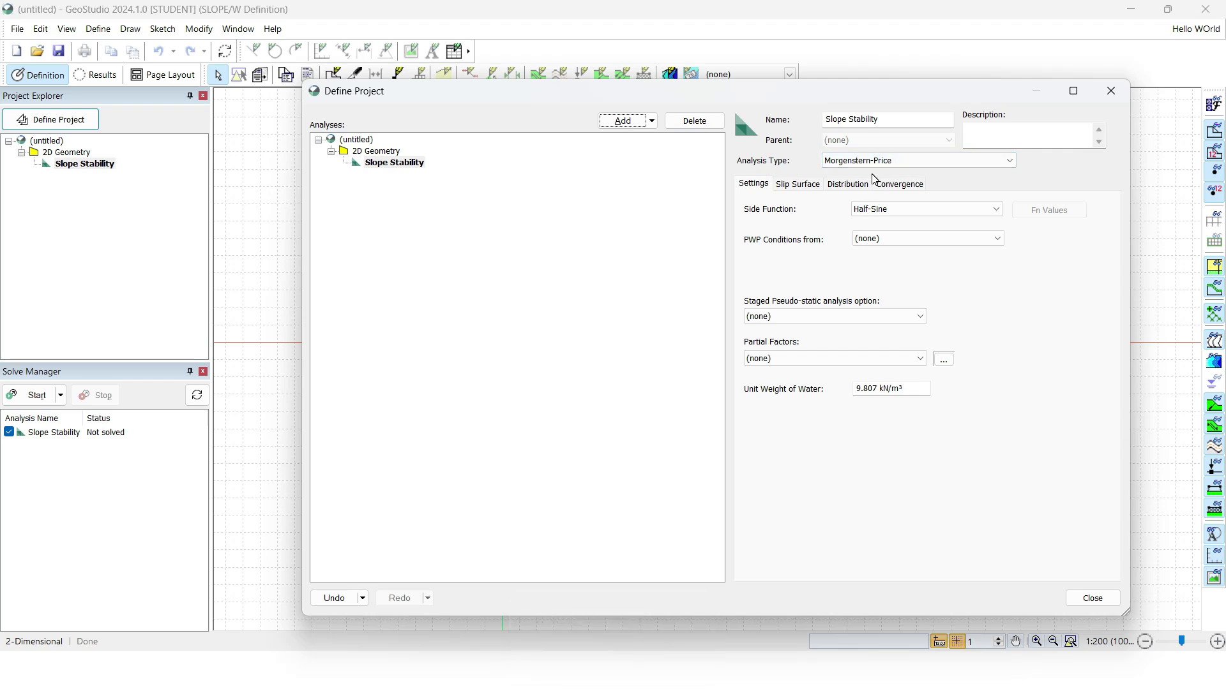
- Set the analysis to Morgenstern-Price with pore-water pressure from Piezometric Surfaces and phreatic correction, and check the slip surface settings
click(889, 159)
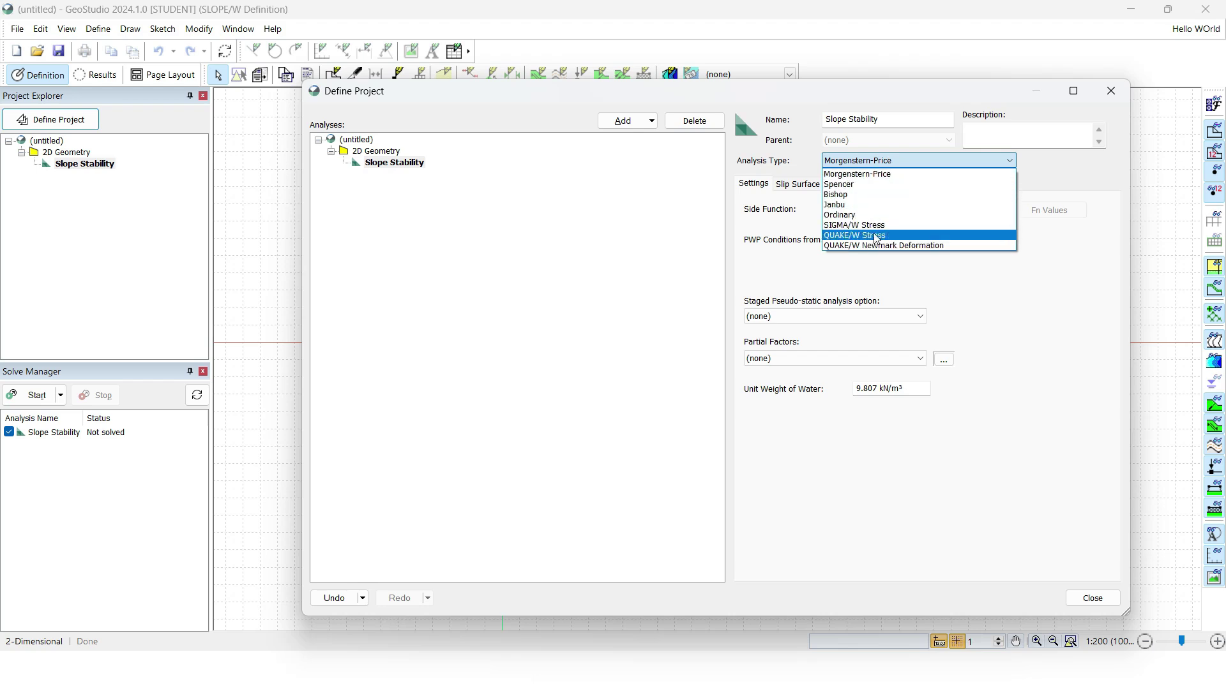
click(878, 173)
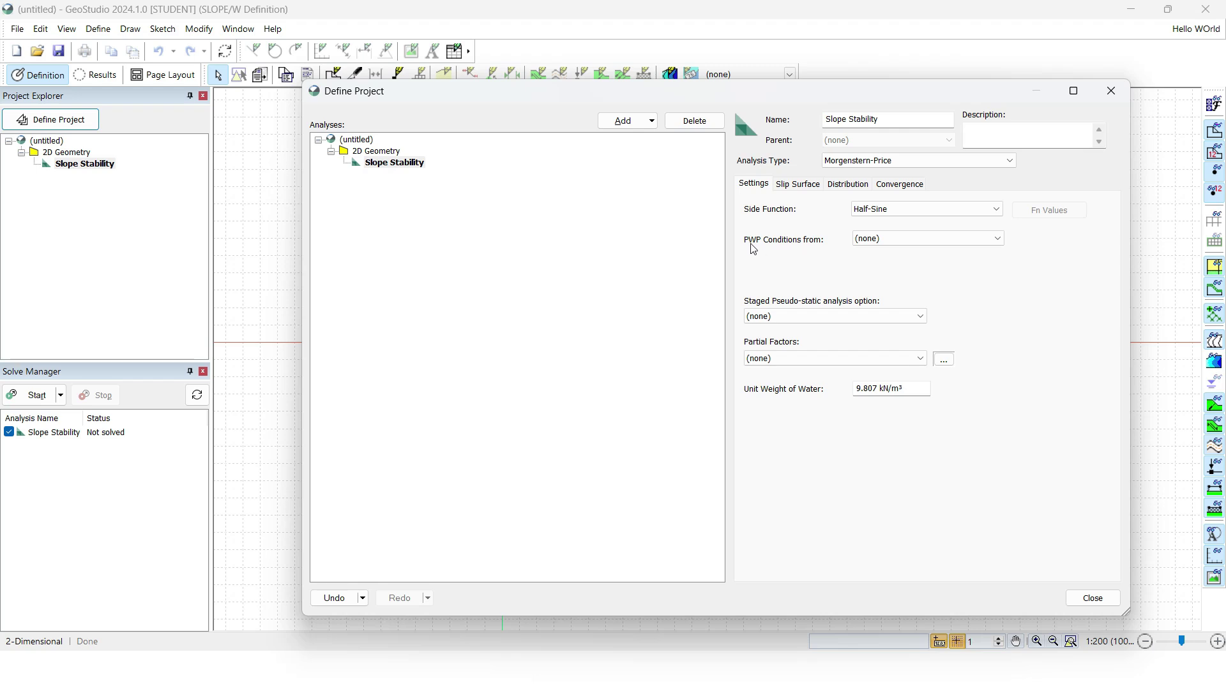
click(887, 246)
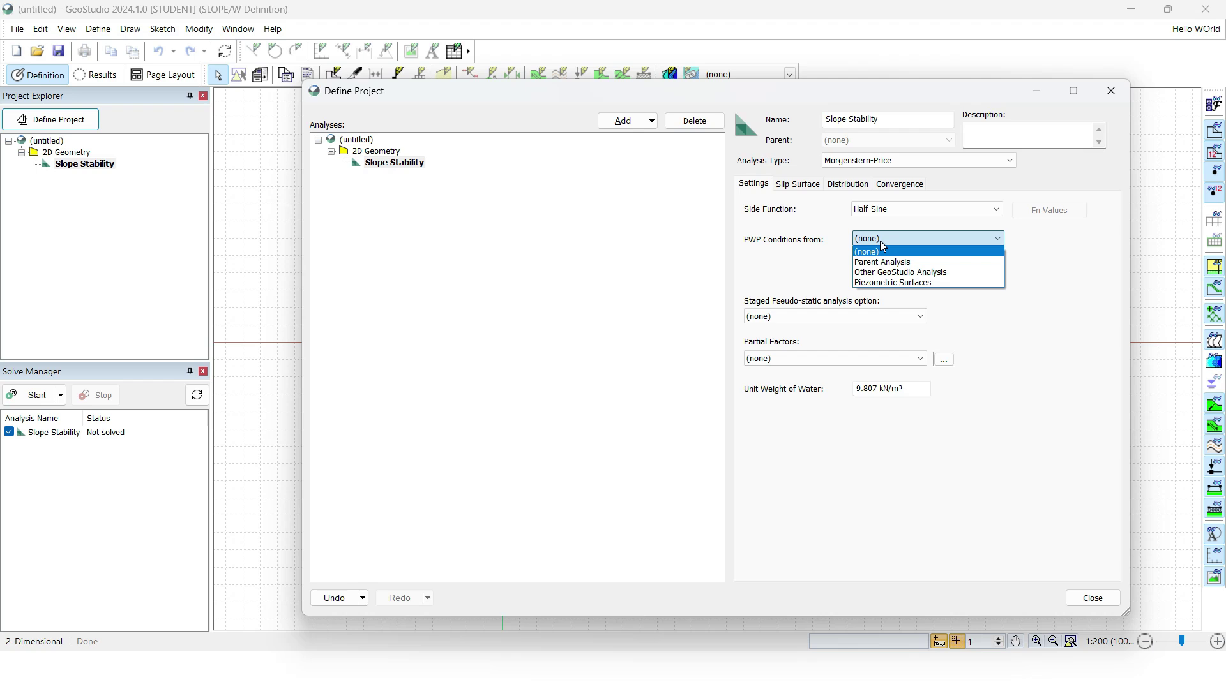
click(894, 283)
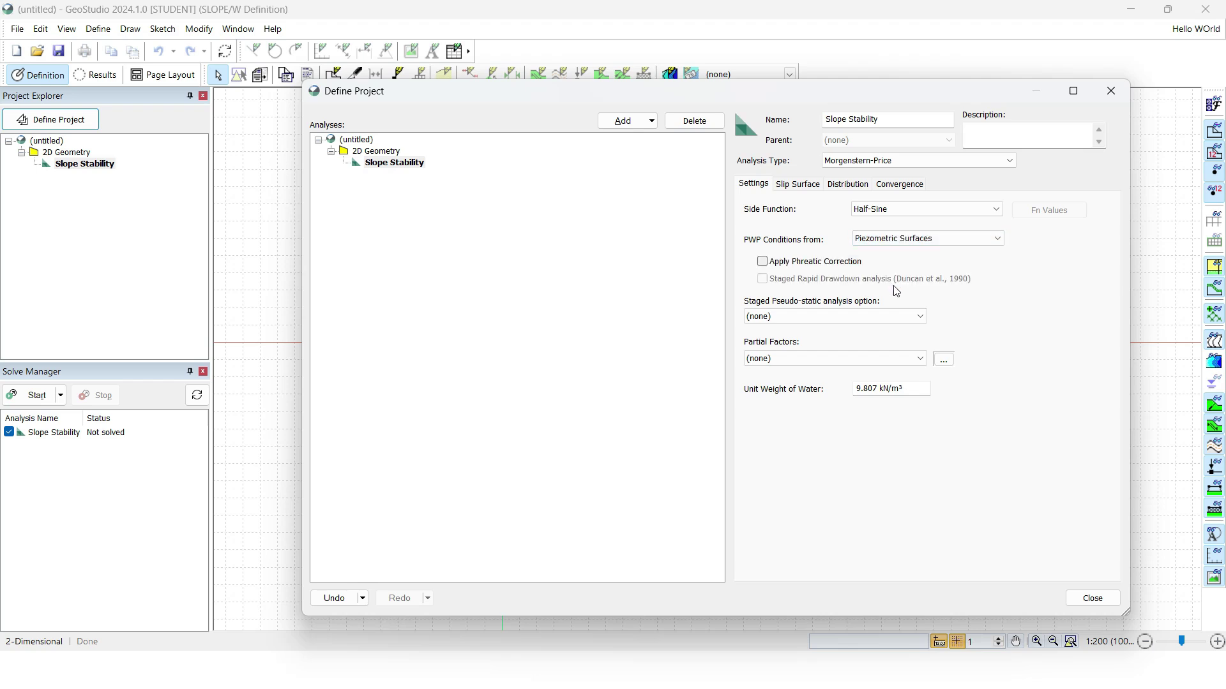
click(763, 262)
click(792, 189)
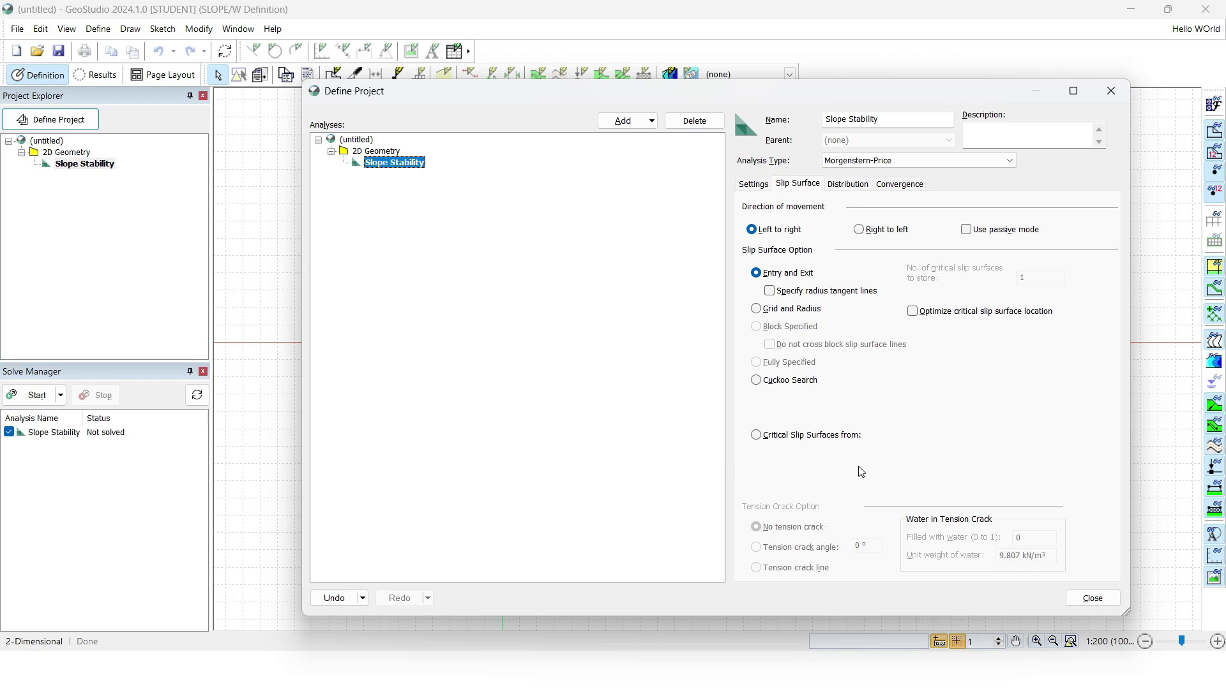
click(1096, 600)
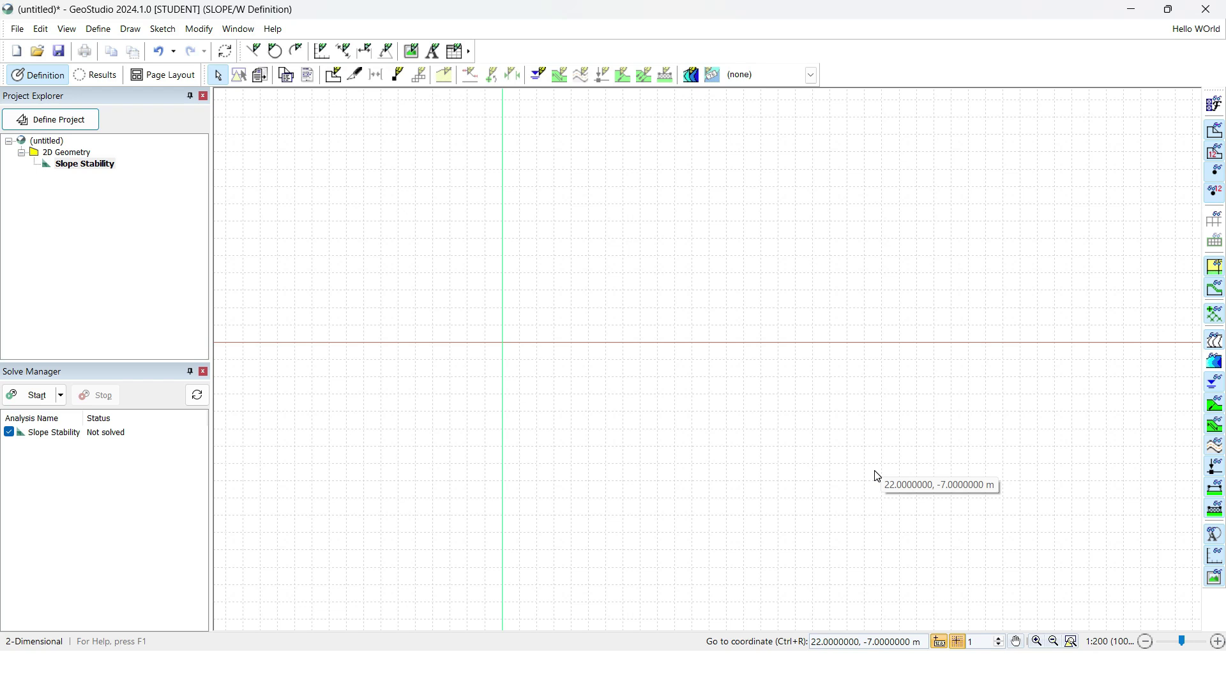
- Save the project in the Documents folder as Problem 2
click(61, 53)
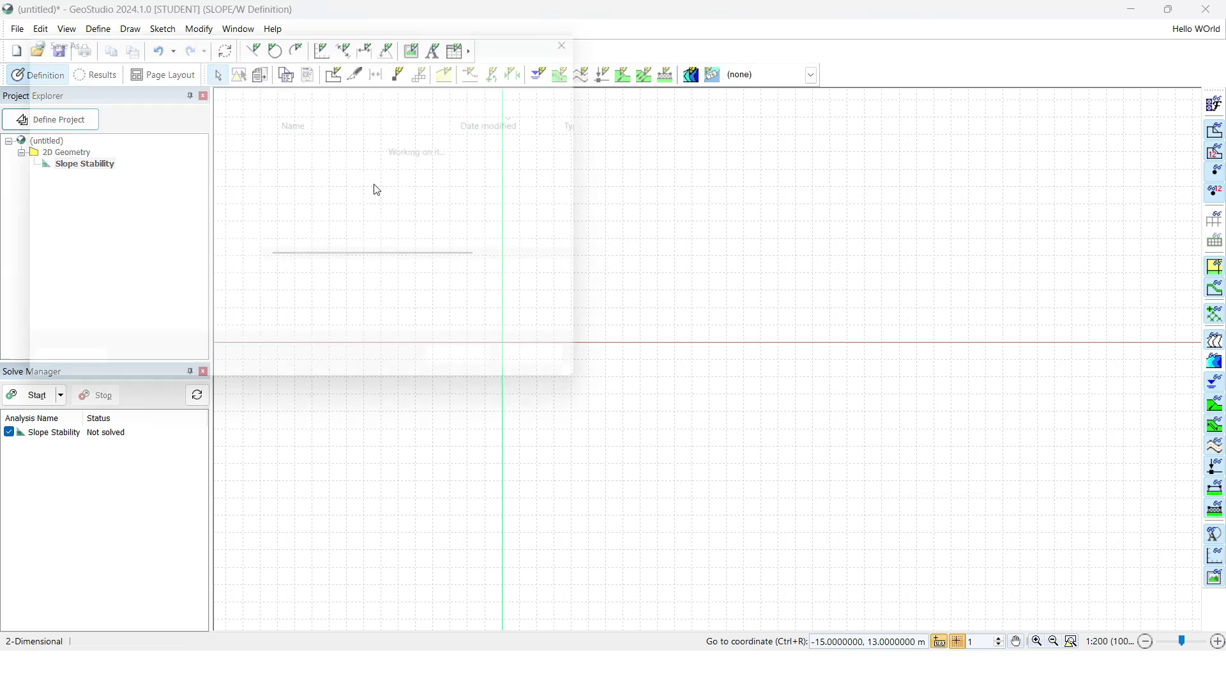
text(Problem 2)
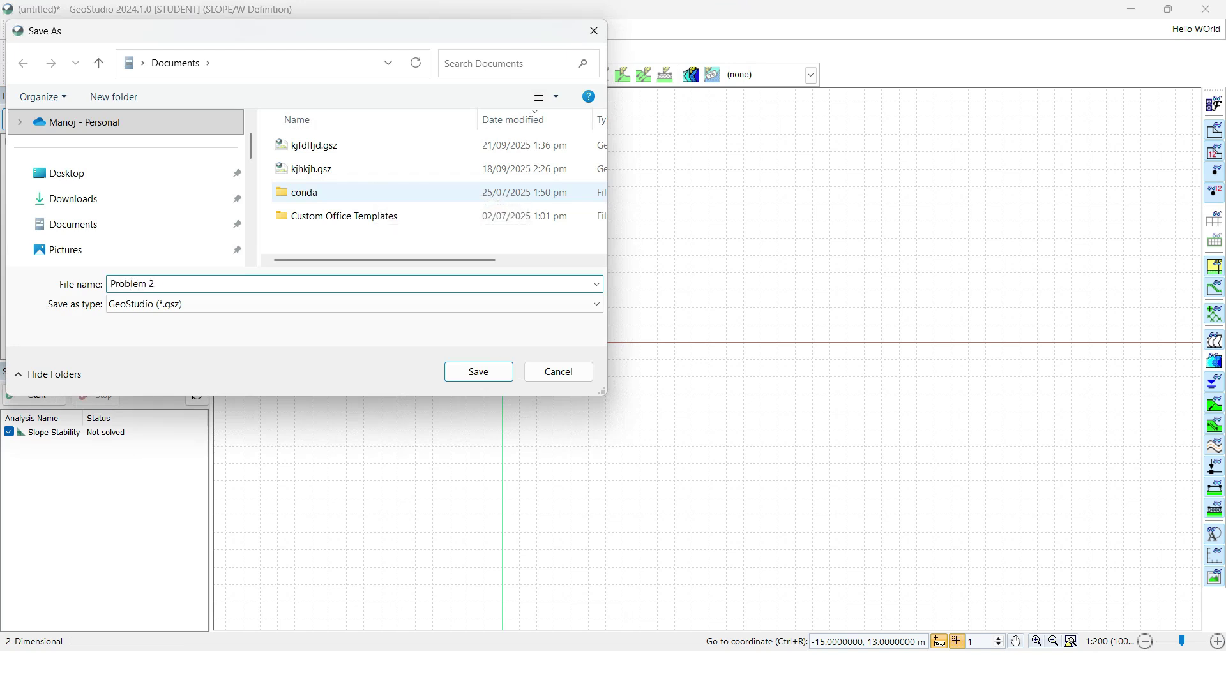
key(Return)
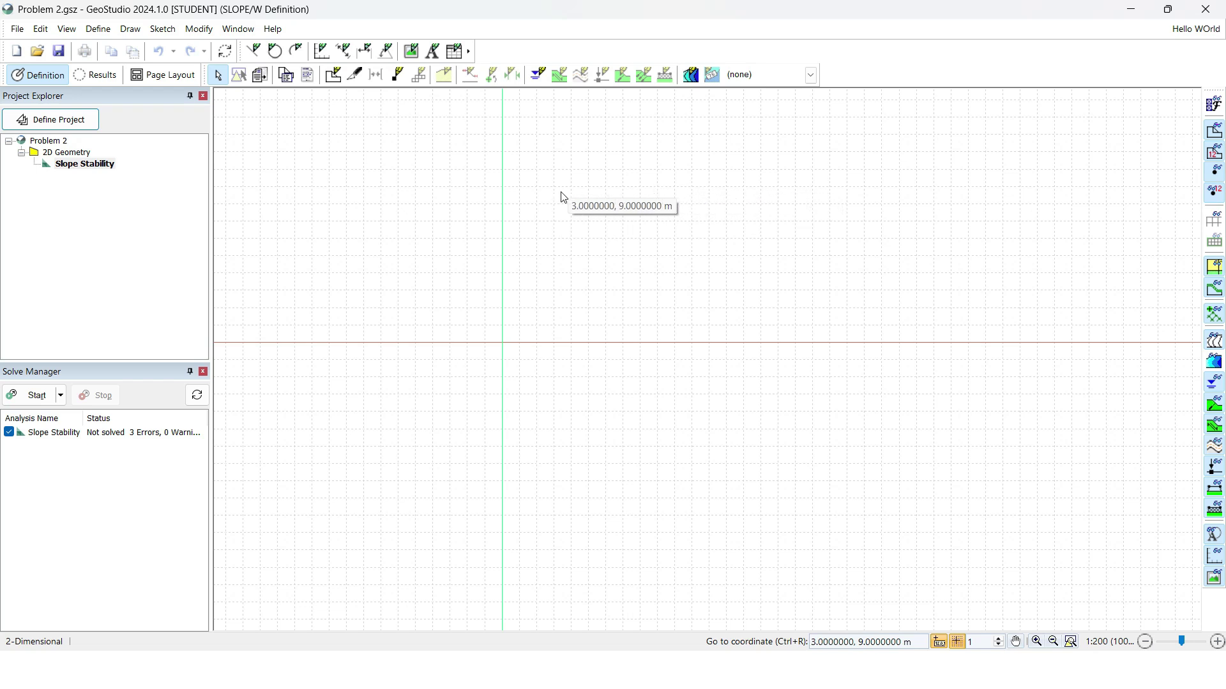
- Sketch Distance and Elevation axes, with X from 0 to 50 m and Y from 0 to 20 m
click(171, 33)
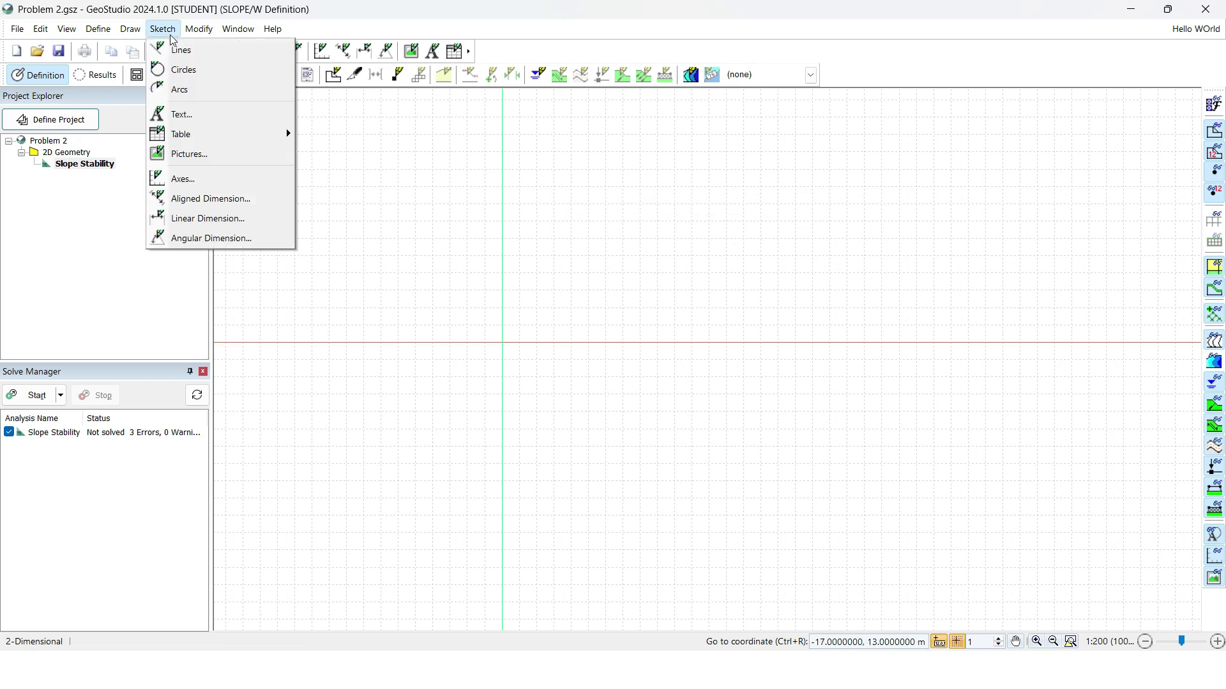
click(181, 182)
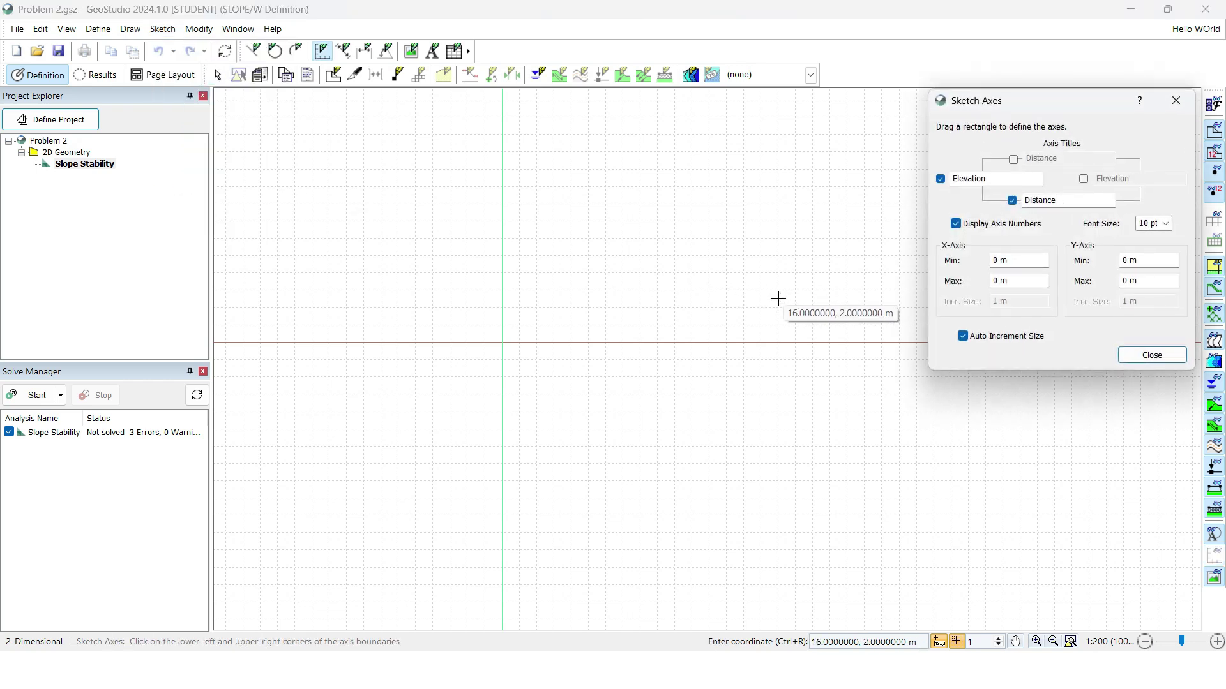
drag(1012, 96, 732, 182)
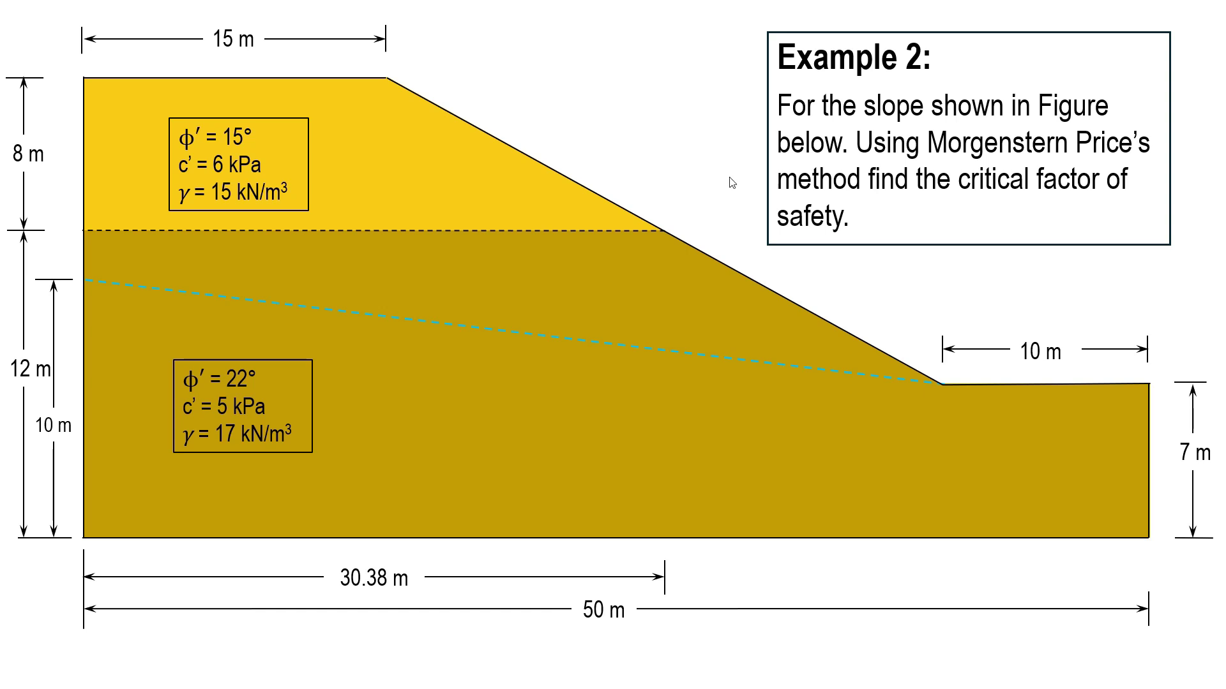
key(alt+Tab)
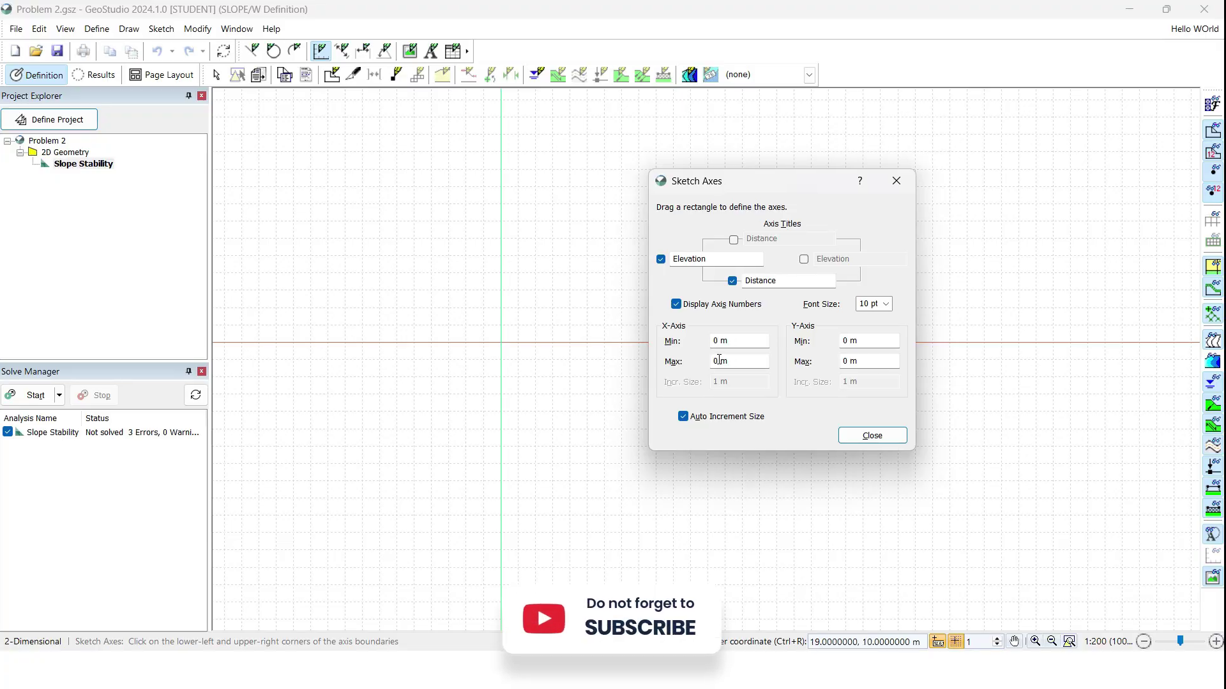
drag(726, 362, 700, 362)
text(50)
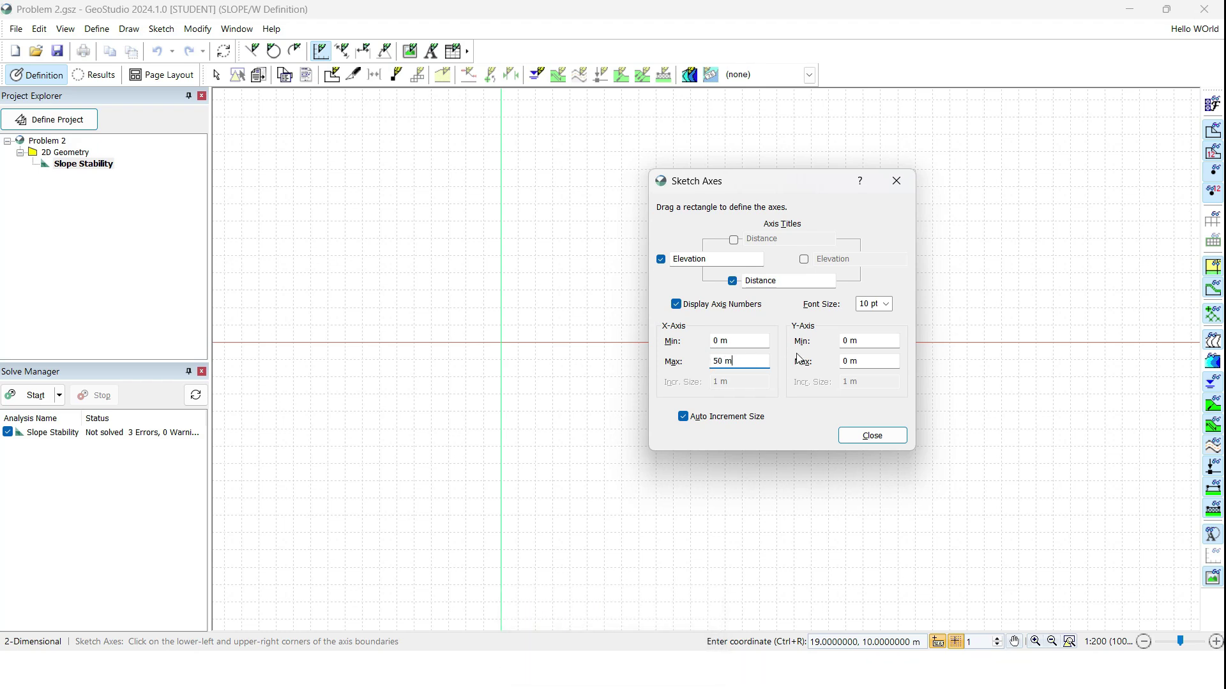
click(848, 362)
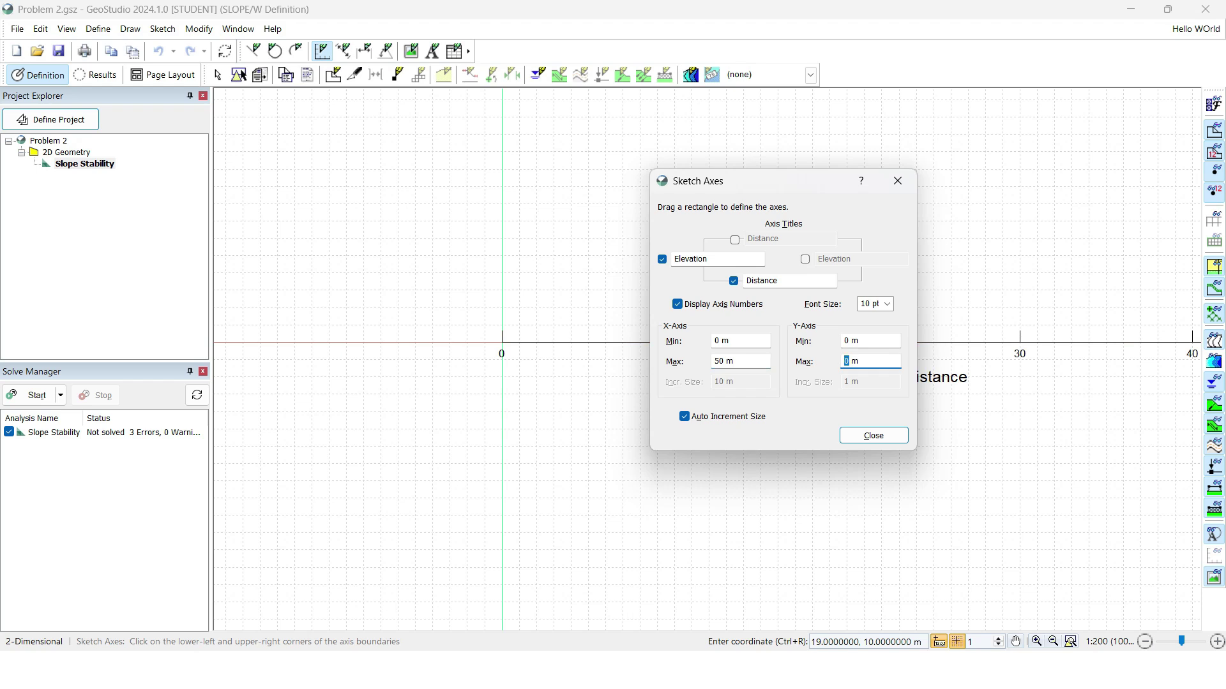
text(20)
mouse_move(786, 178)
mouse_down()
mouse_move(528, 208)
mouse_move(868, 219)
mouse_move(992, 65)
mouse_move(990, 159)
mouse_move(925, 364)
mouse_move(799, 392)
mouse_move(970, 127)
mouse_up()
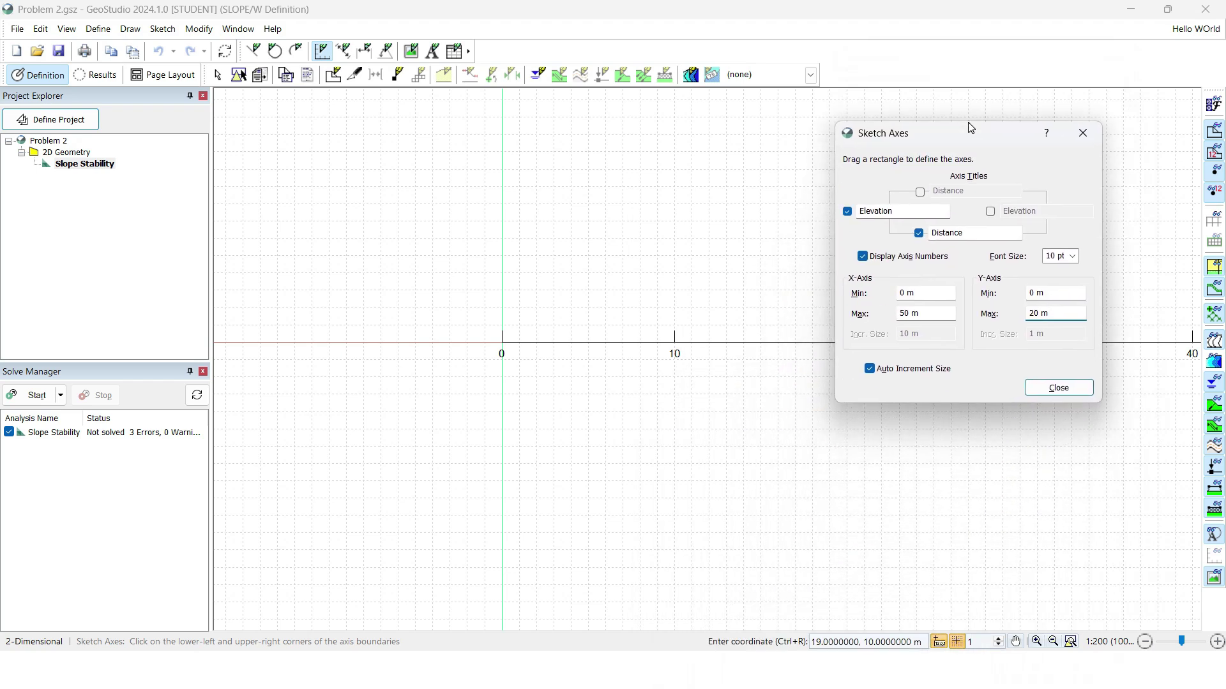
click(1073, 386)
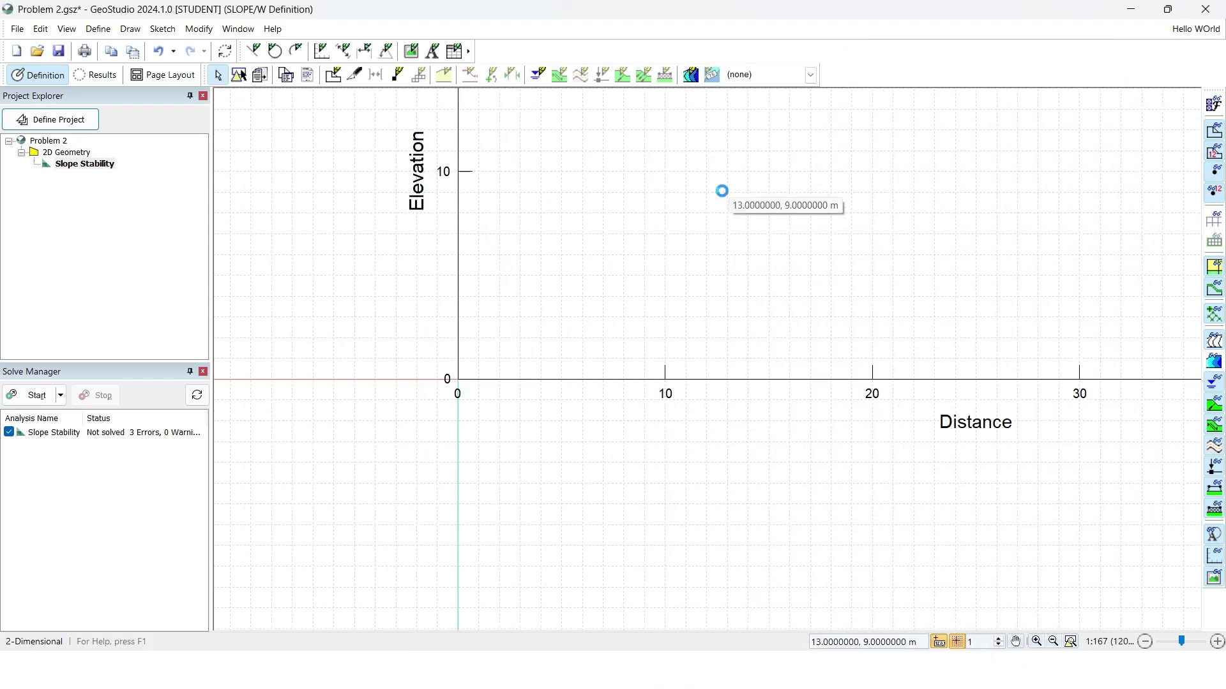
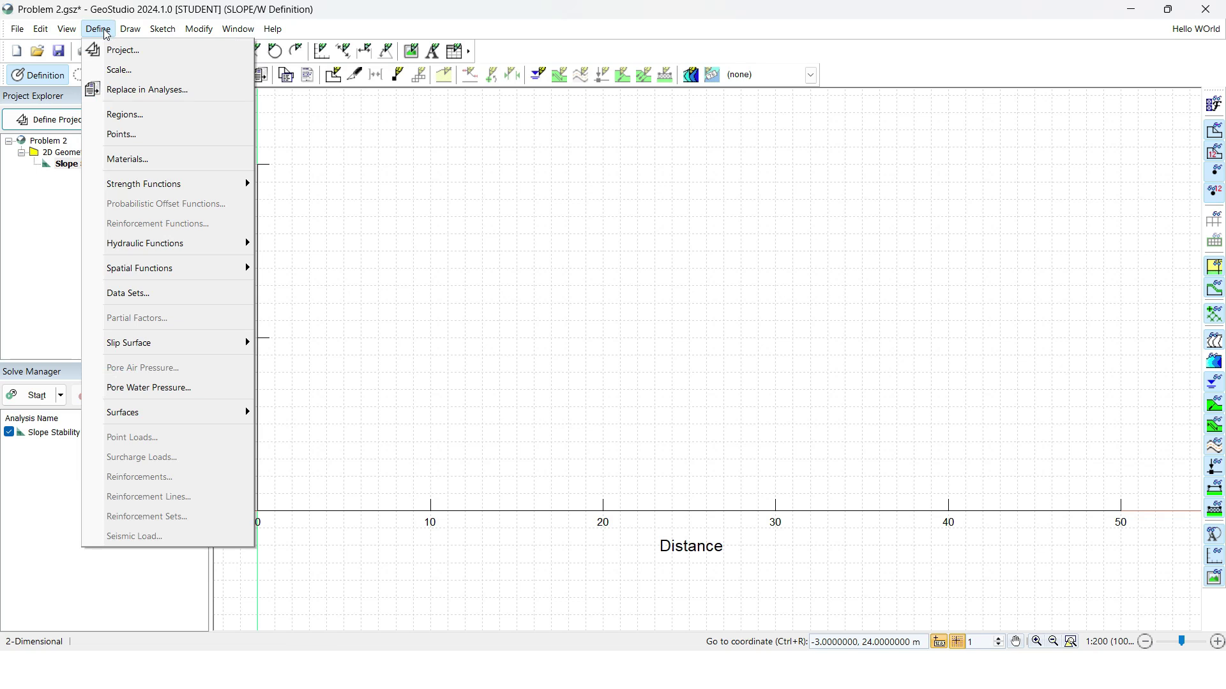
- Define the first two geometry points at (0, 0) and (0, 10) m
click(133, 136)
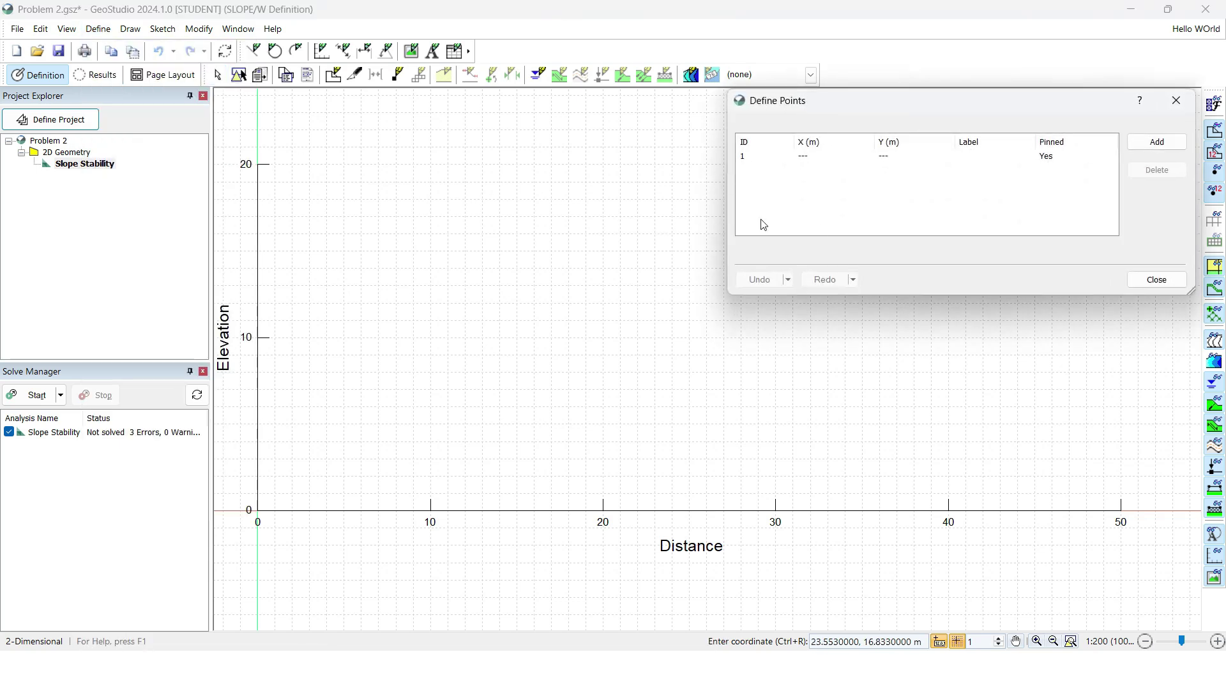
click(805, 252)
text(0)
key(Tab)
text(0)
key(Return)
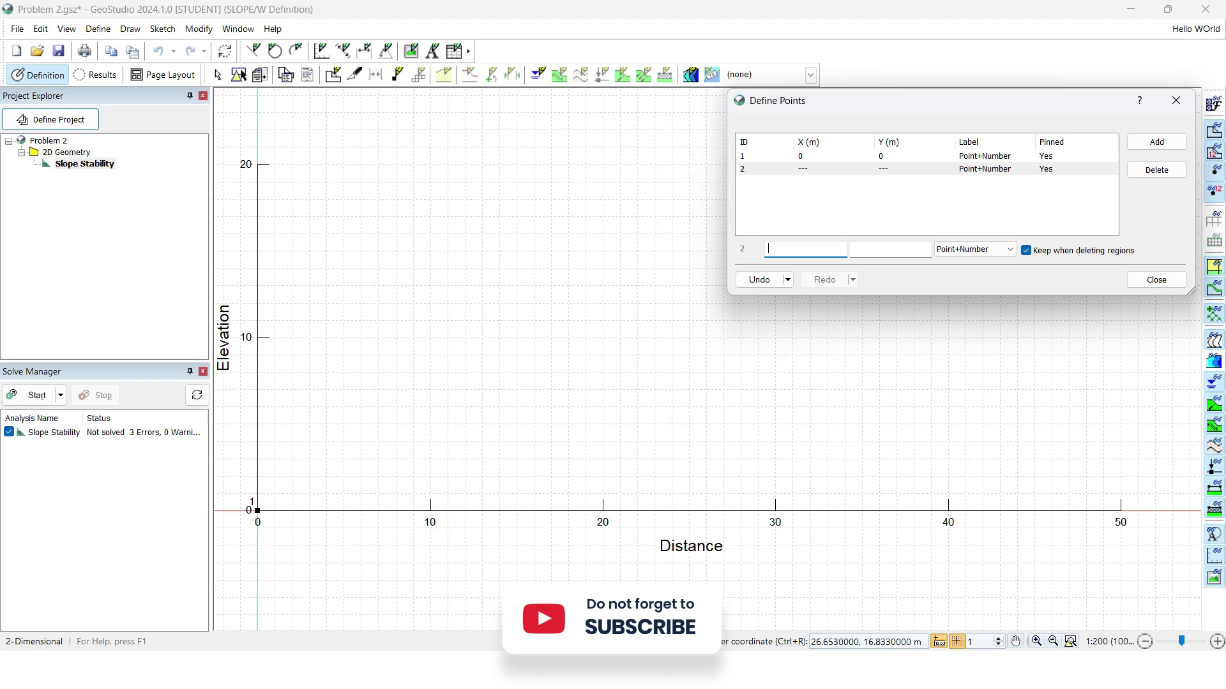
text(0)
key(Tab)
text(10)
key(Return)
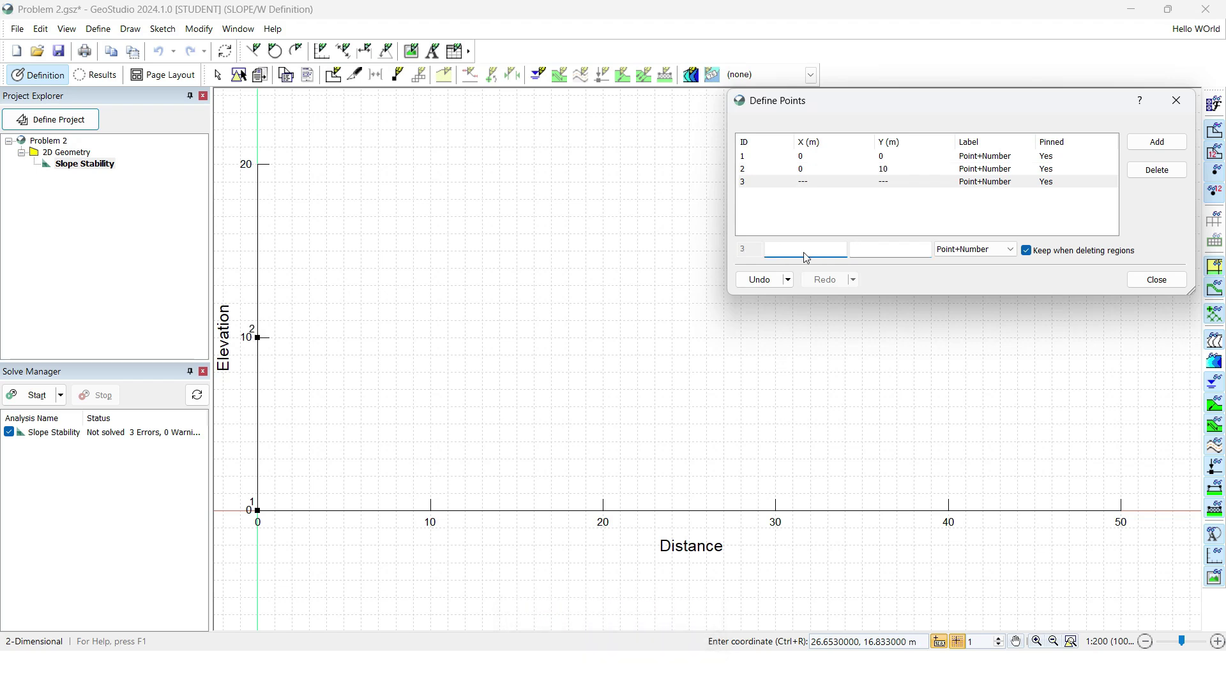
- Define points 3 and 4 at (0, 12) and (0, 20) m
text(0)
key(Tab)
text(12)
key(Return)
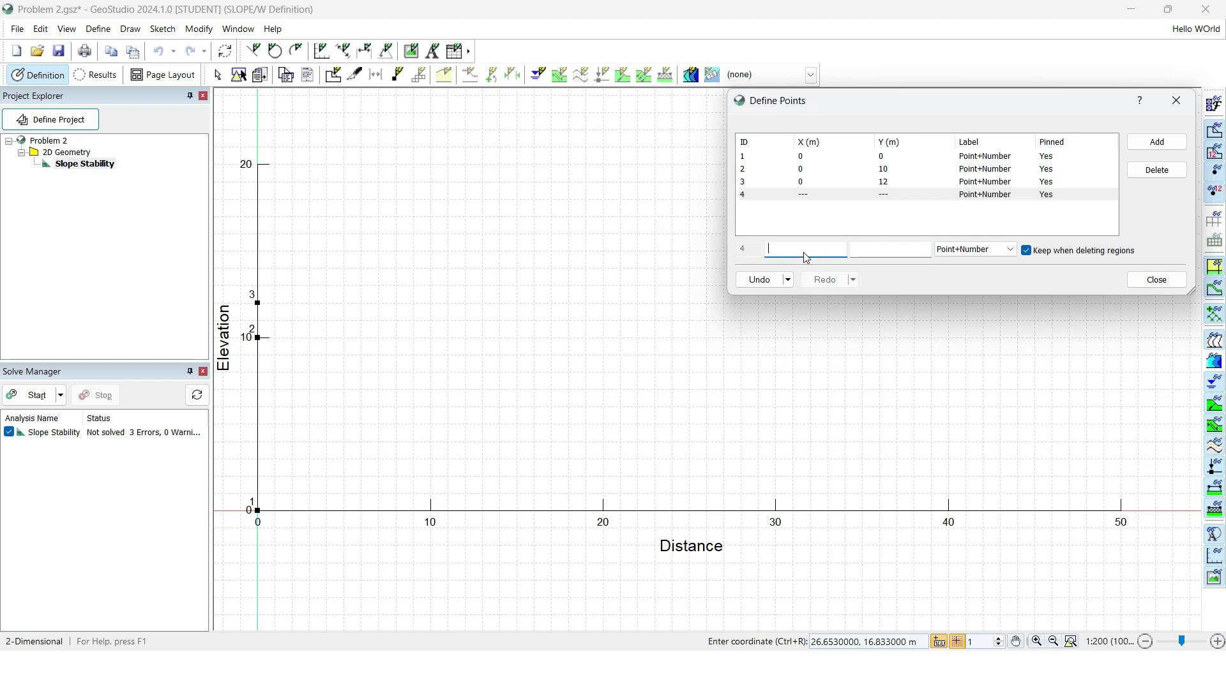
text(0)
key(Tab)
text(20)
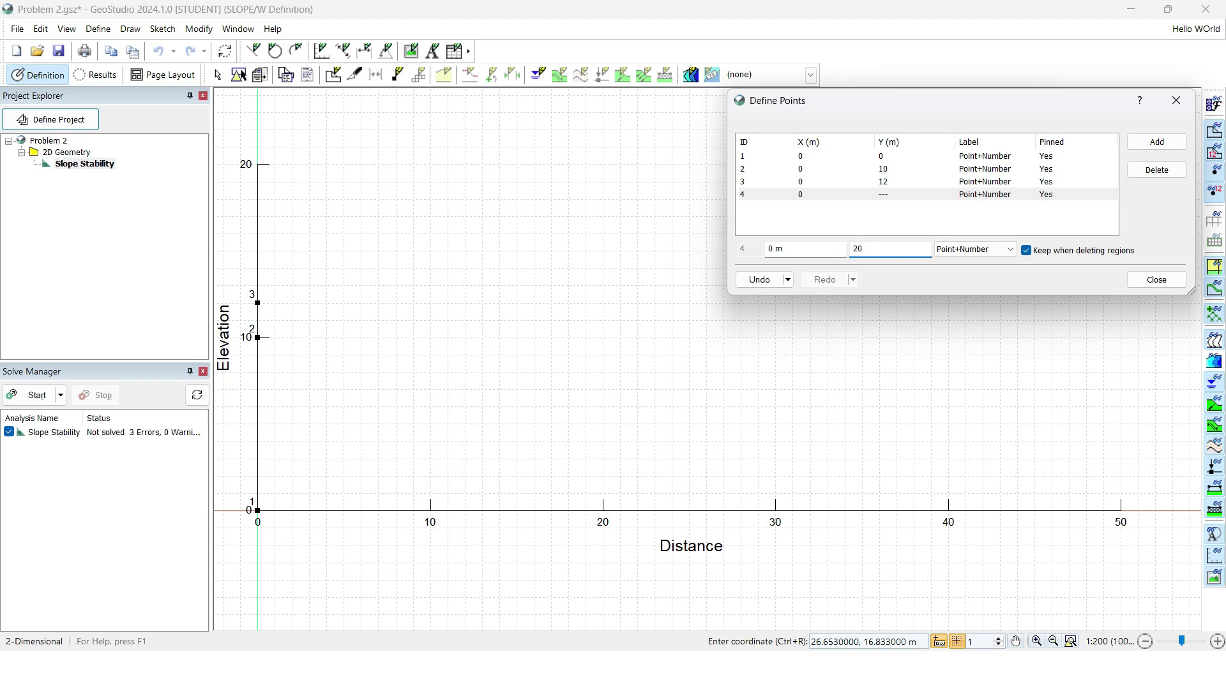
key(Return)
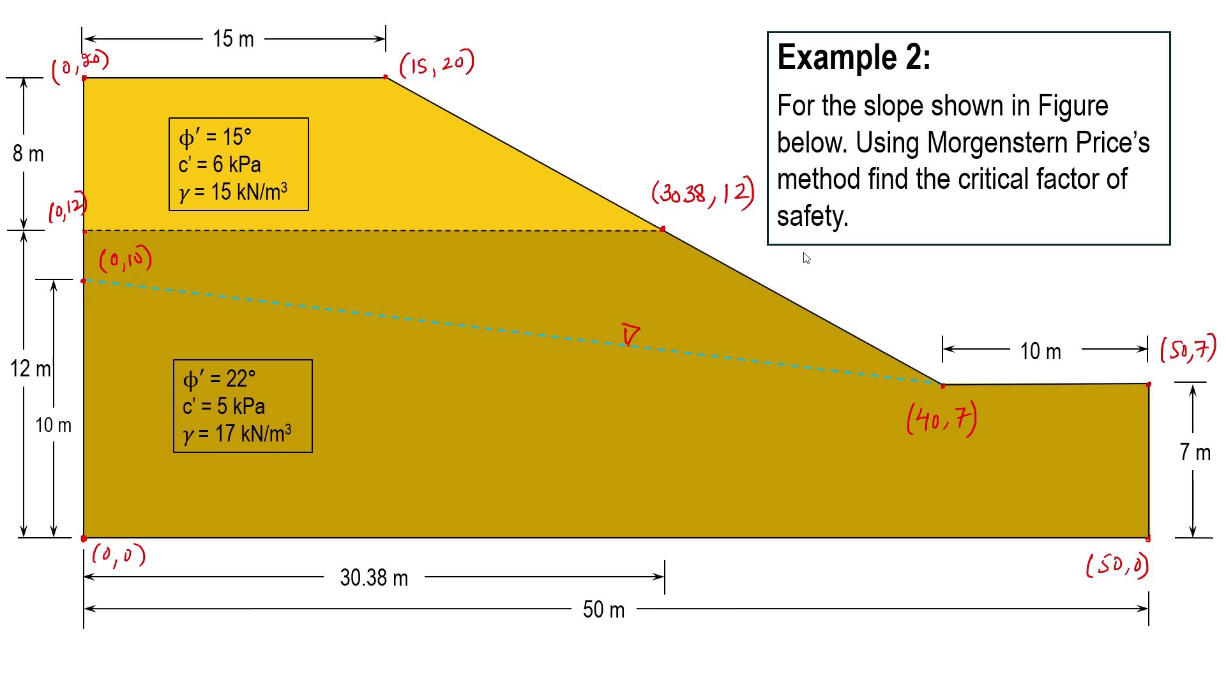
- Define point 5 at the slope crest, (15, 20) m, and consult the annotated slope figure
key(alt+Tab)
text(15)
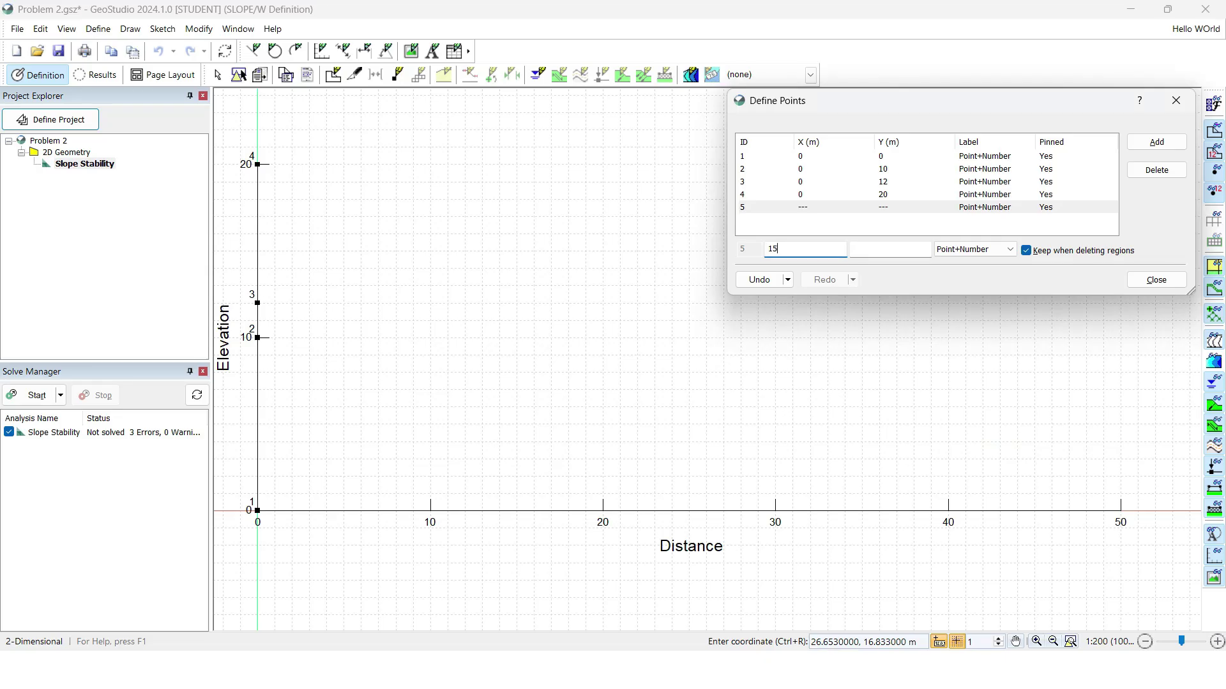
key(Tab)
text(20)
key(Return)
key(alt+Tab)
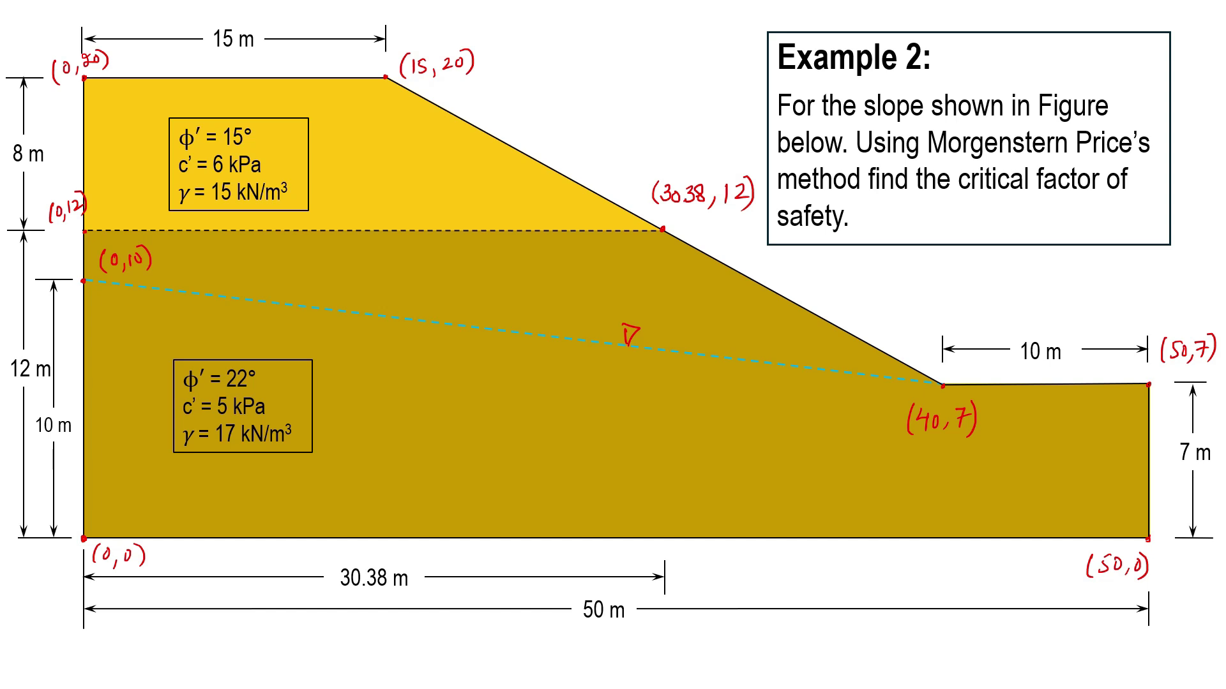
- Define points 6 and 7 at (30.38, 12) and (40, 7) m, consulting the annotated slope figure
key(alt+Tab)
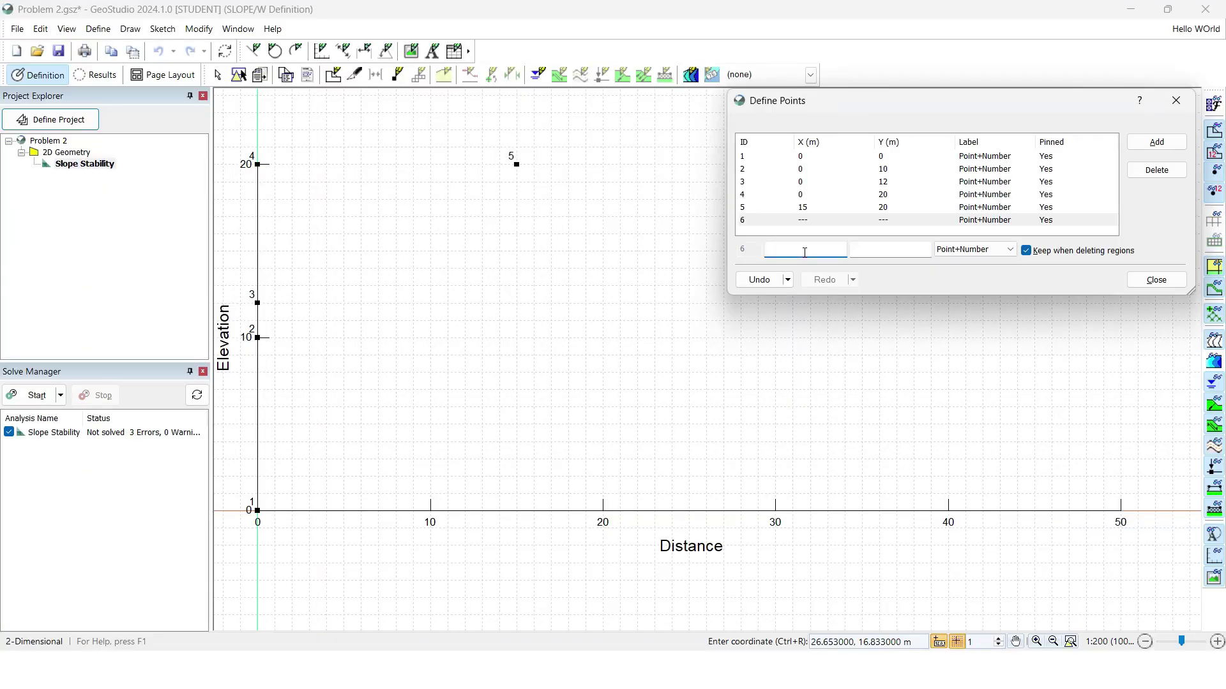
text(30.38)
key(Tab)
text(12)
key(alt+Tab)
key(alt+Tab)
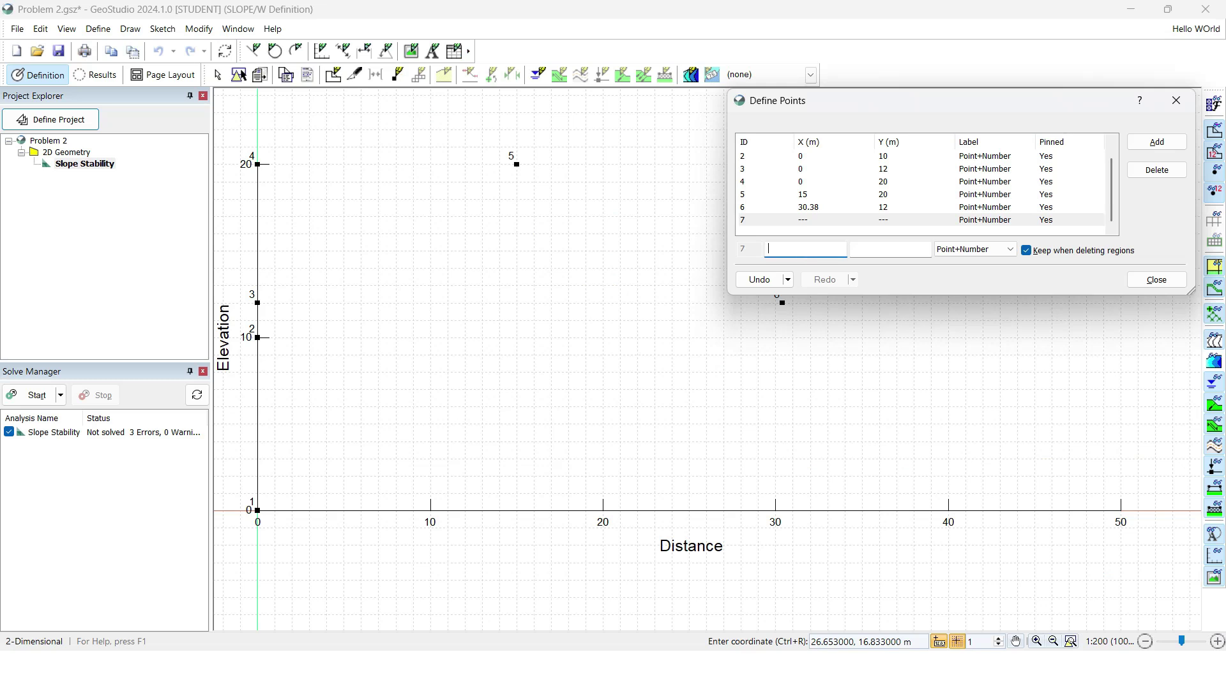
key(Tab)
text(7)
key(Return)
- Define points 8 and 9 at (50, 7) and (50, 0) m and finish the point definition
text(50)
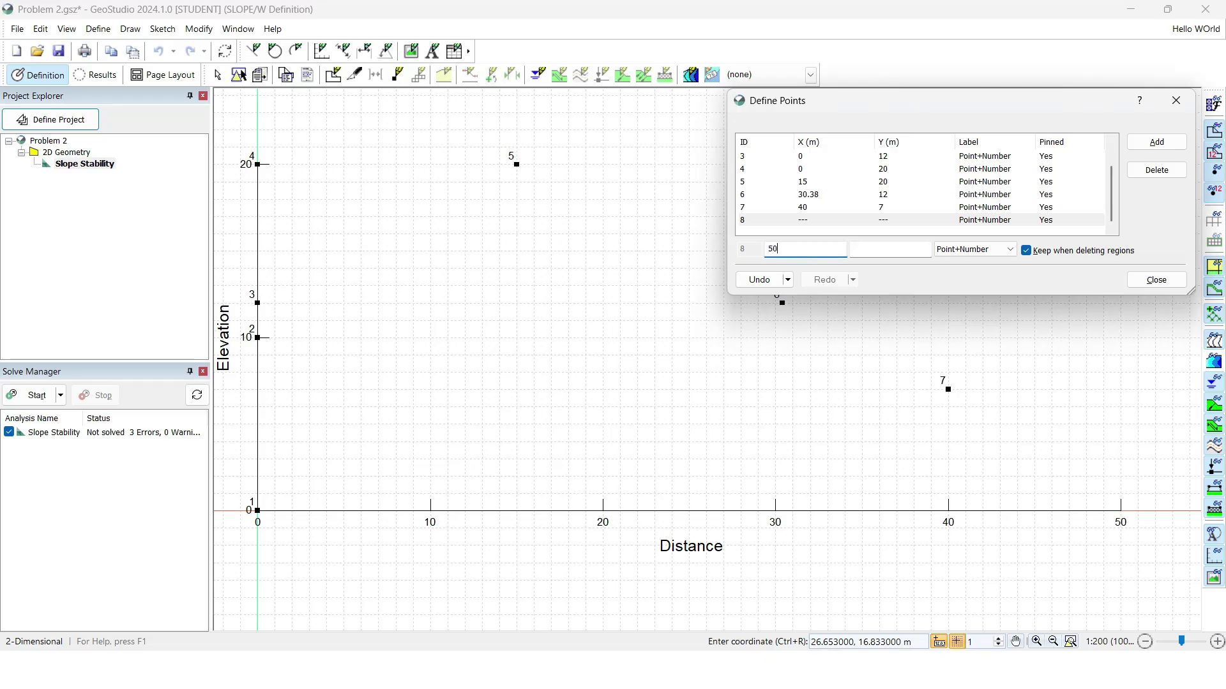
key(Tab)
text(7)
key(Return)
text(50)
key(Tab)
text(0)
key(Return)
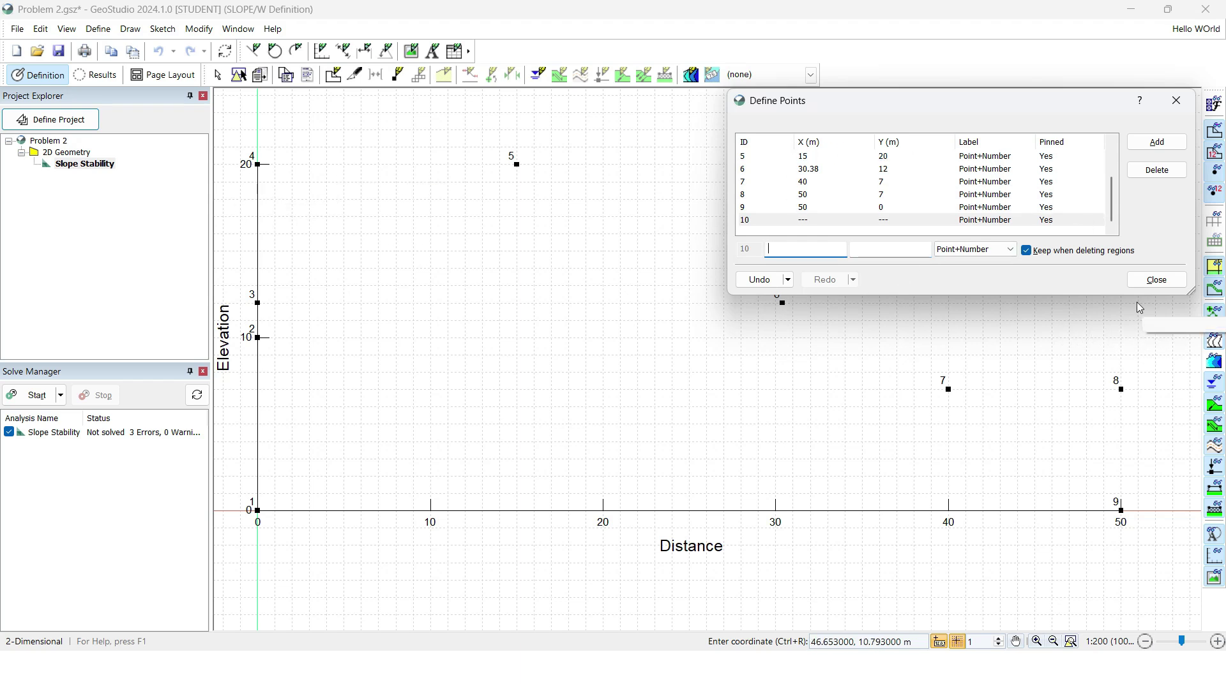
click(1153, 282)
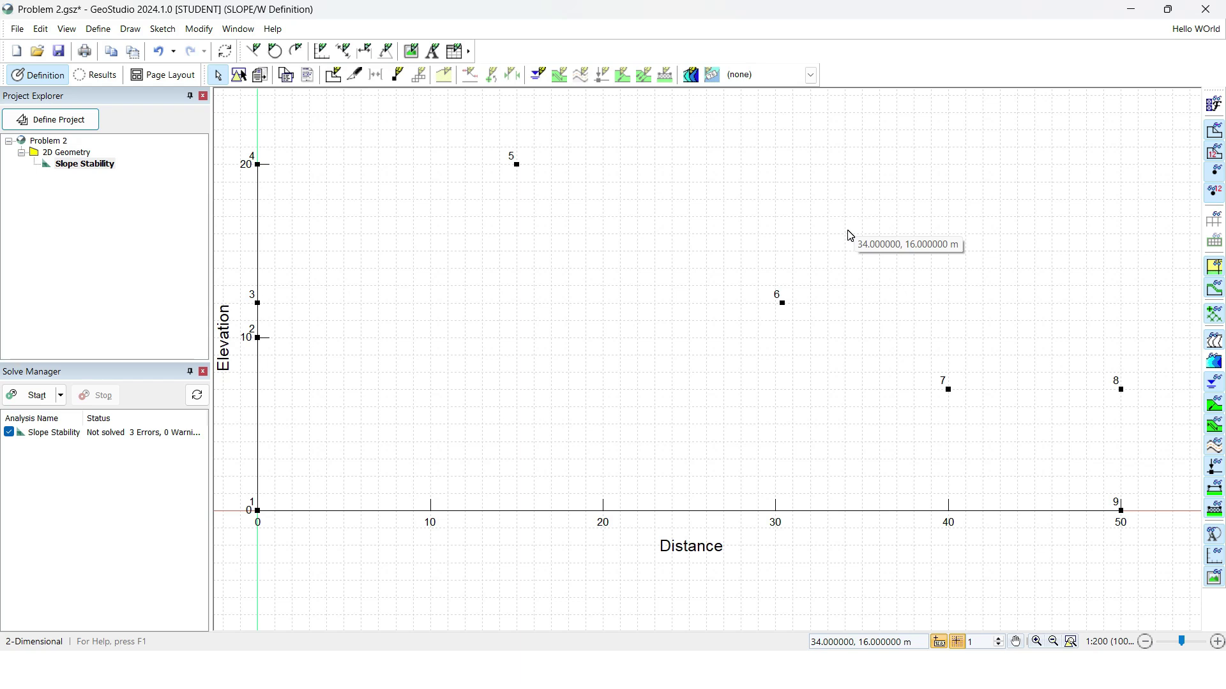
- Draw the upper soil layer as a polygonal region through points 4, 5, 6 and 3
click(130, 28)
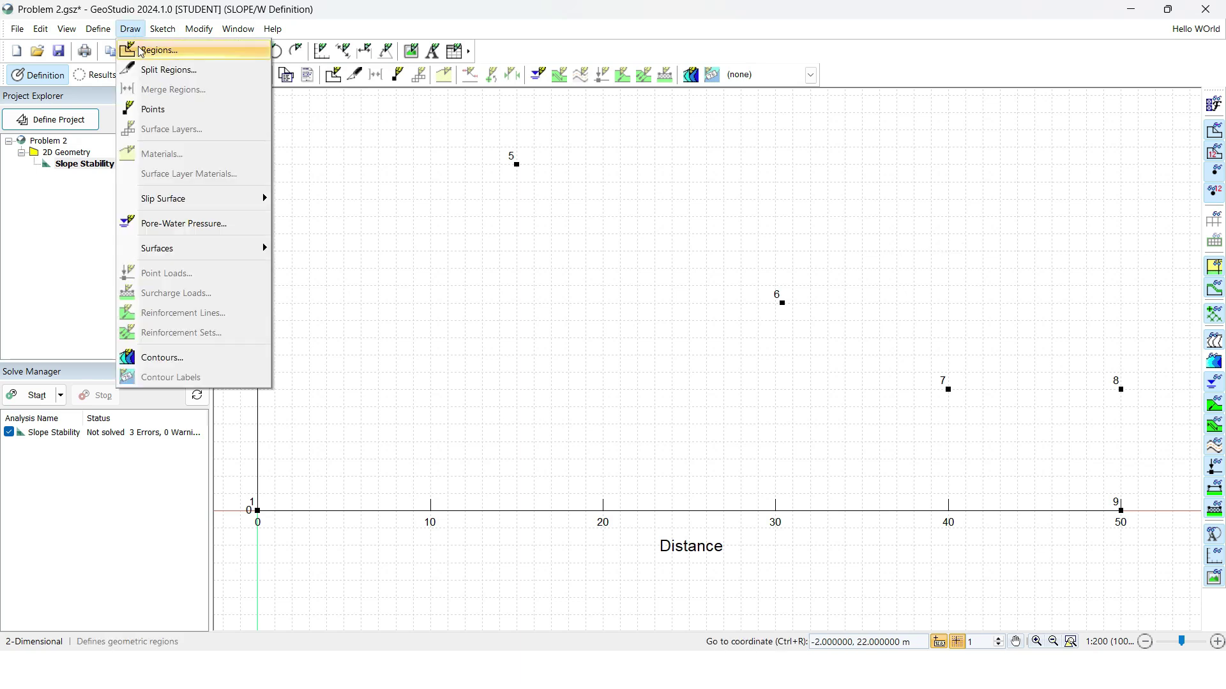
click(142, 51)
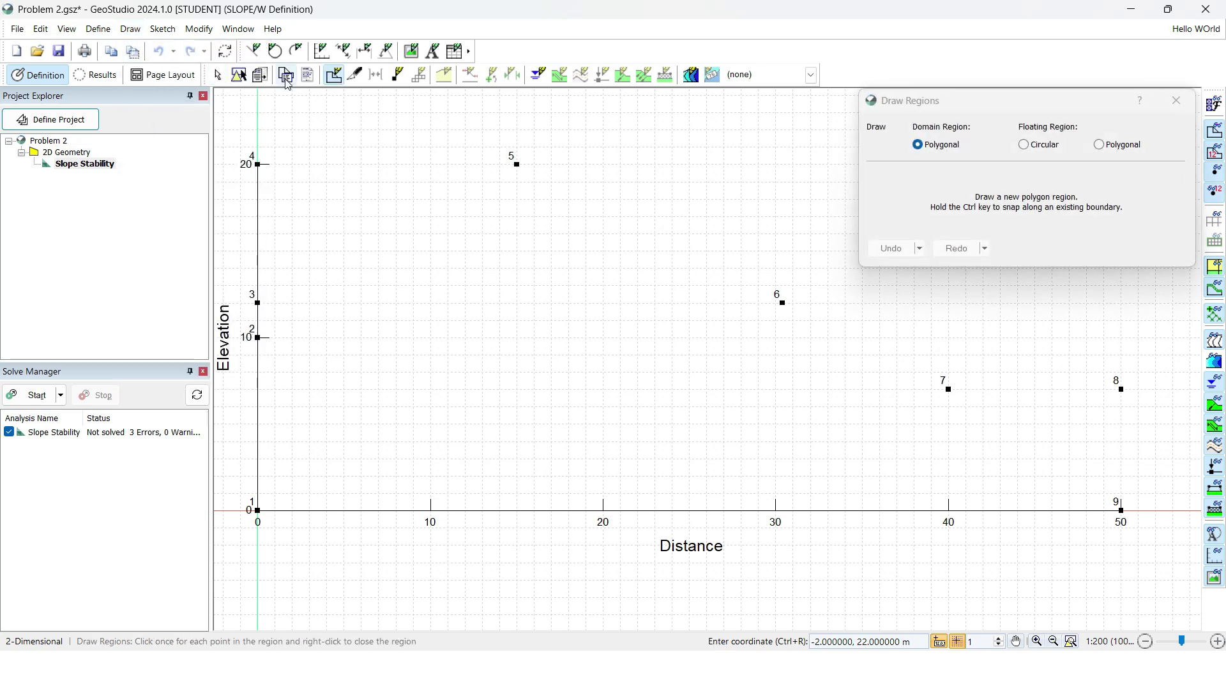
click(257, 165)
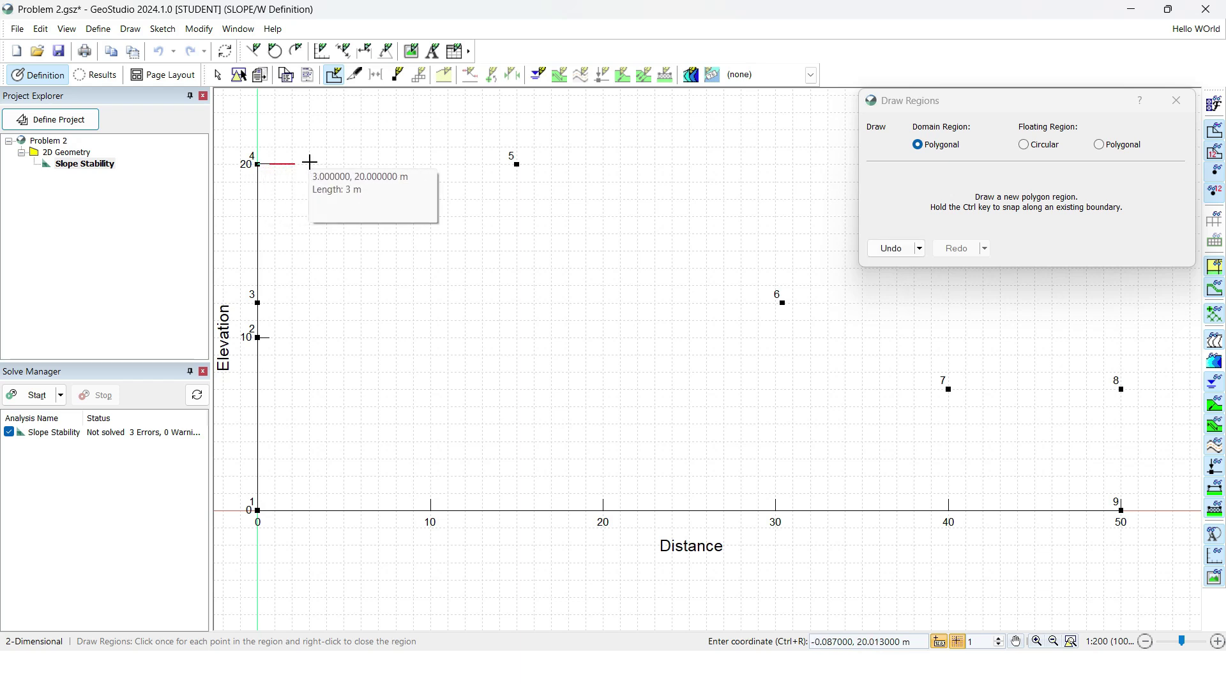
click(517, 165)
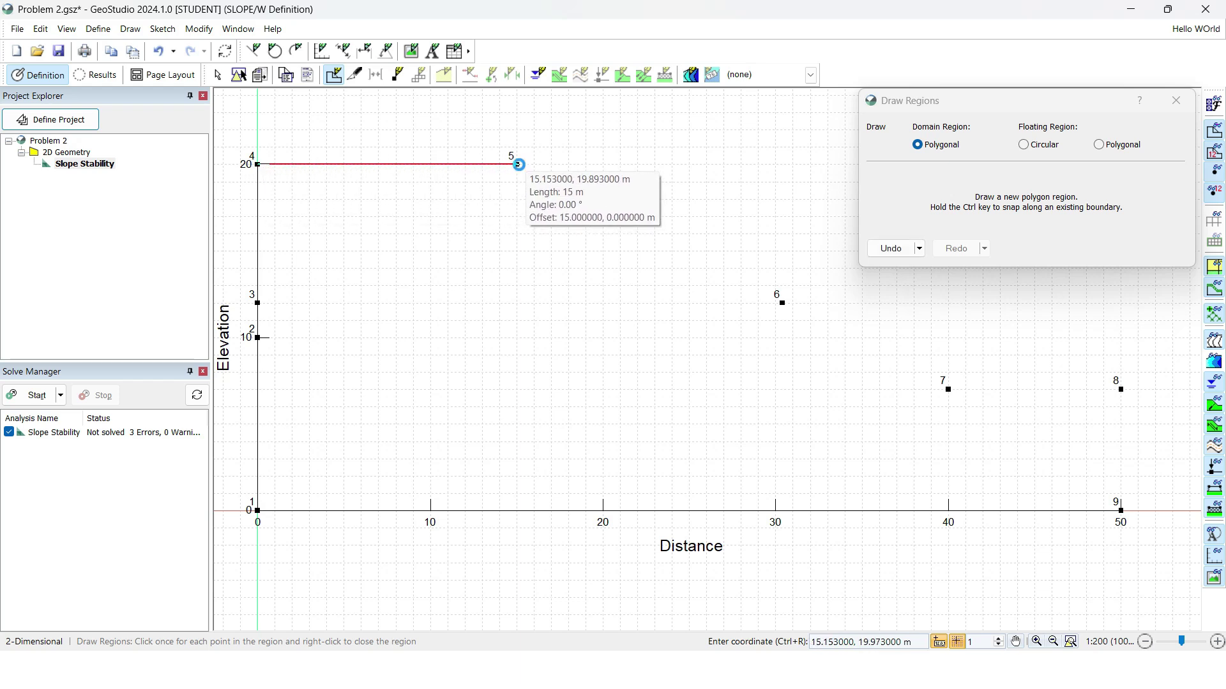
click(783, 303)
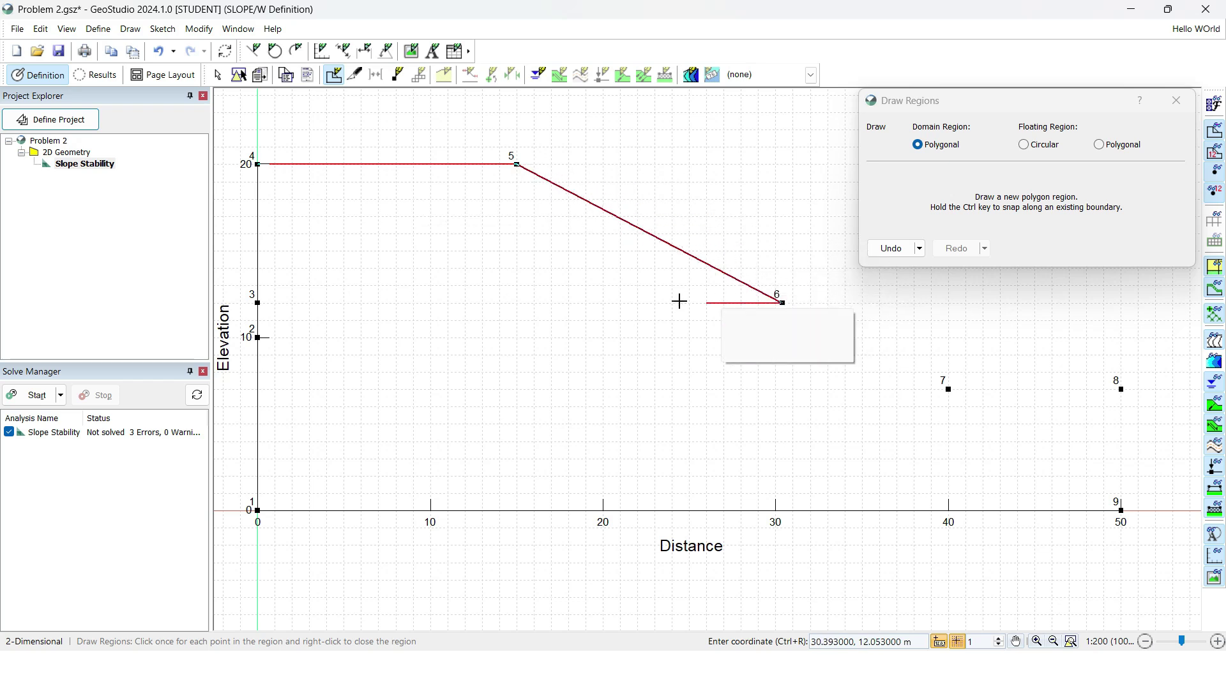
click(255, 302)
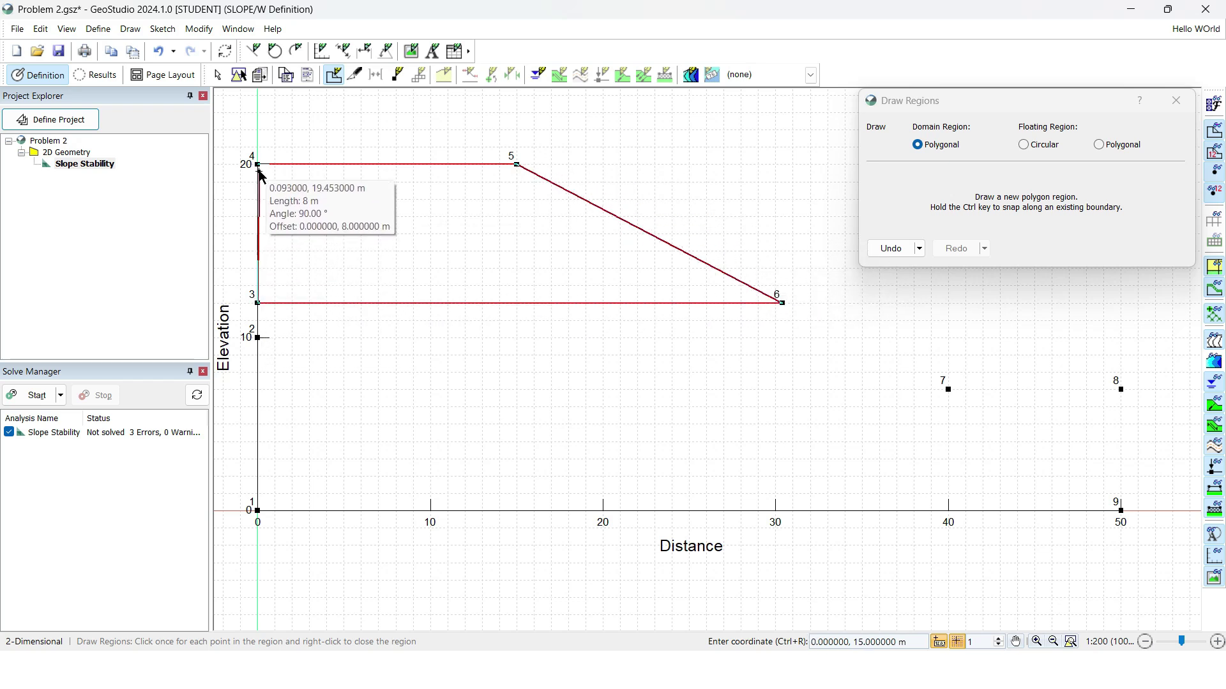
click(258, 165)
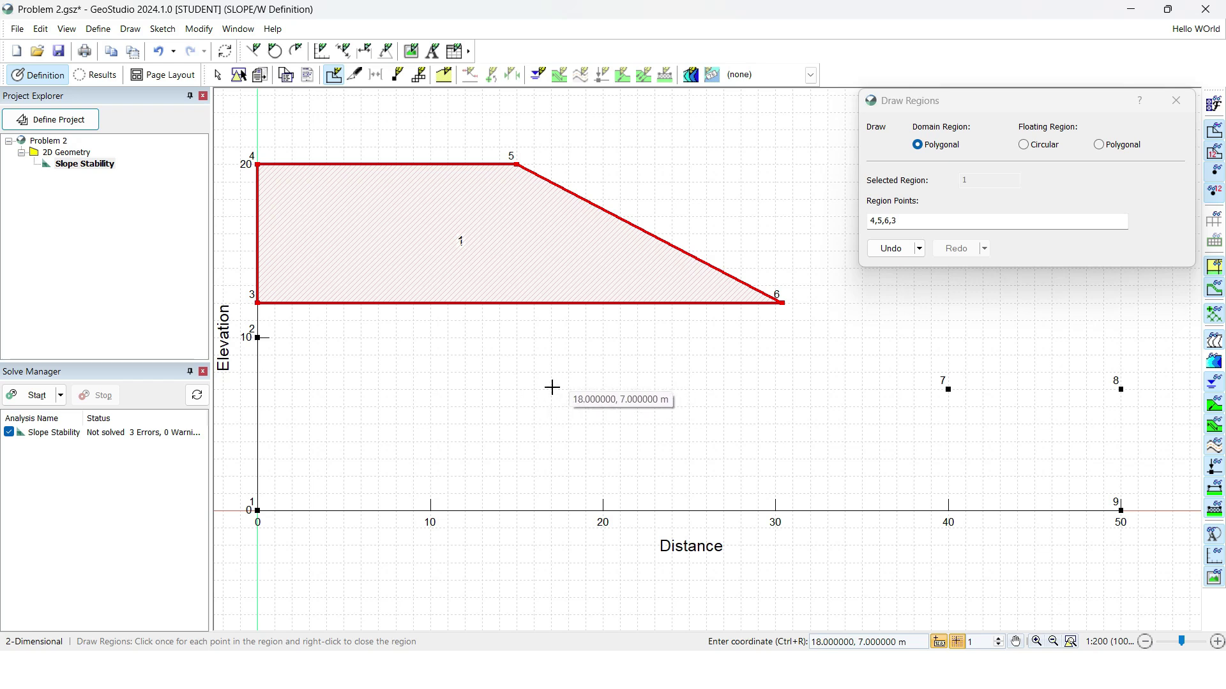
- Draw the lower soil layer as a polygonal region through points 1, 9, 8, 7, 6 and 3
click(258, 512)
click(1122, 511)
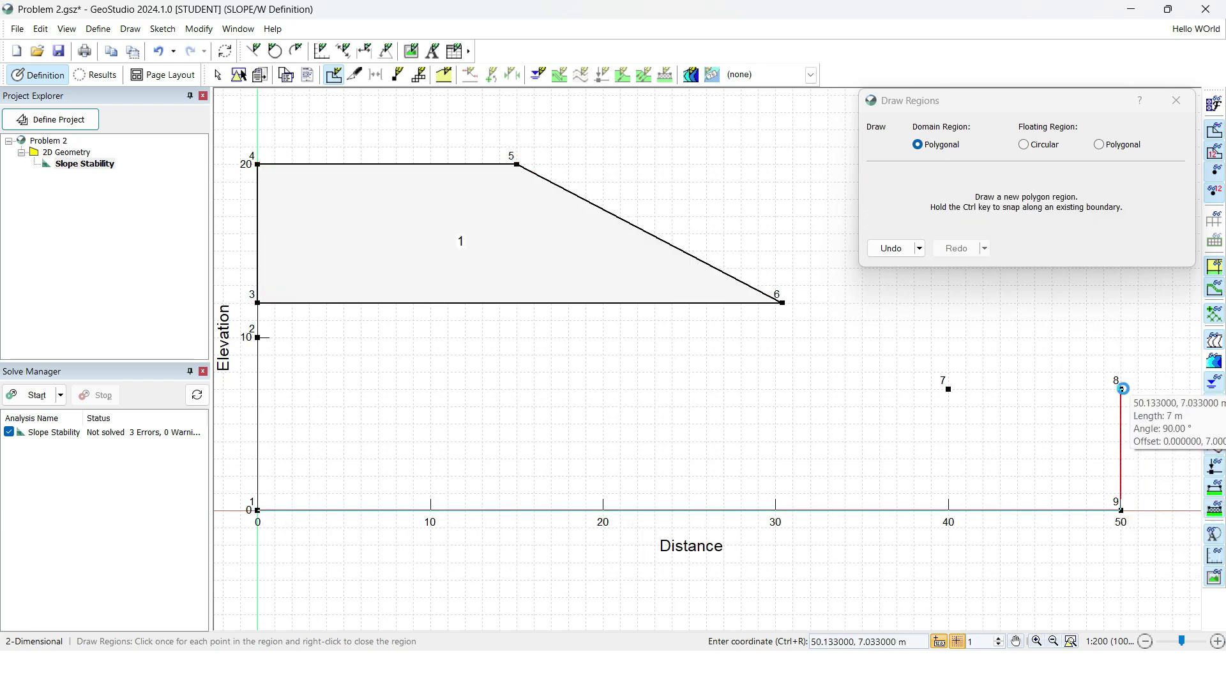
click(1122, 389)
click(948, 389)
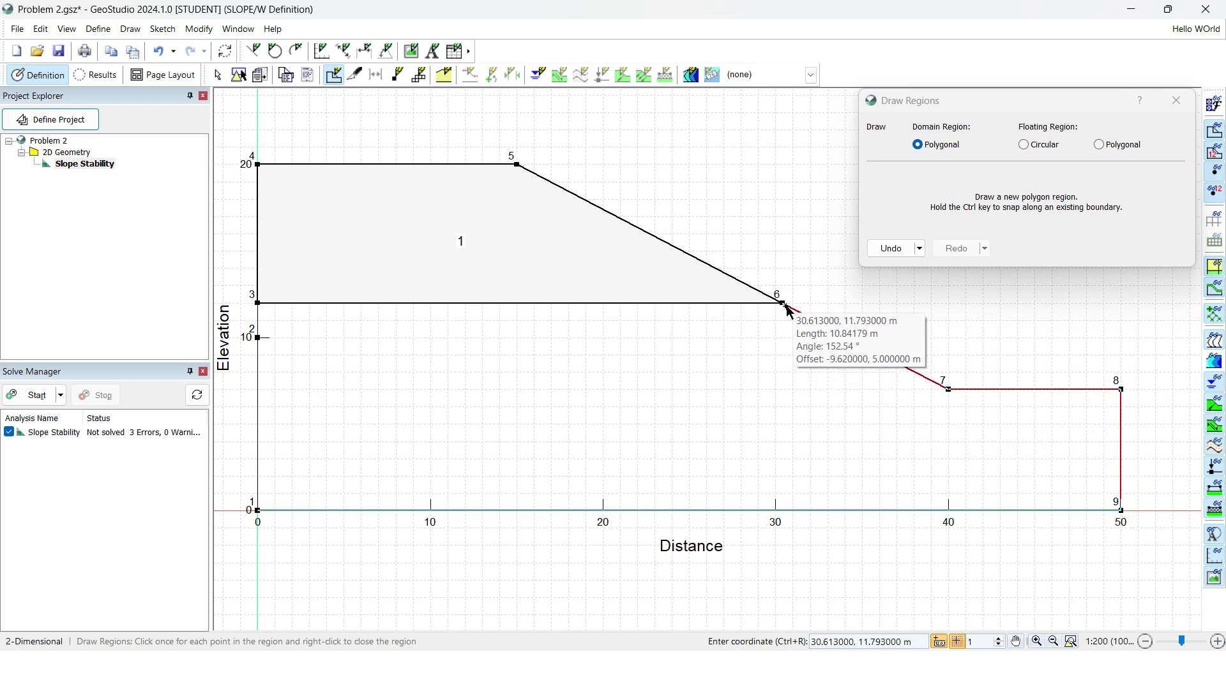
click(783, 304)
click(258, 303)
click(258, 511)
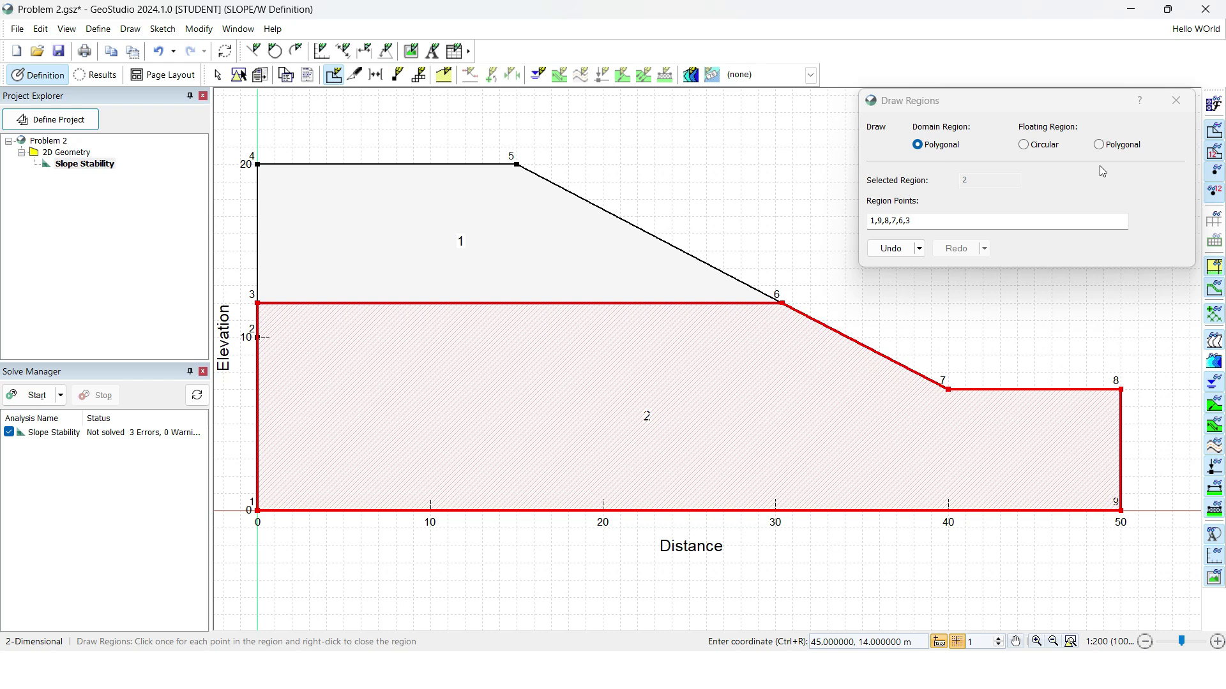
click(1176, 101)
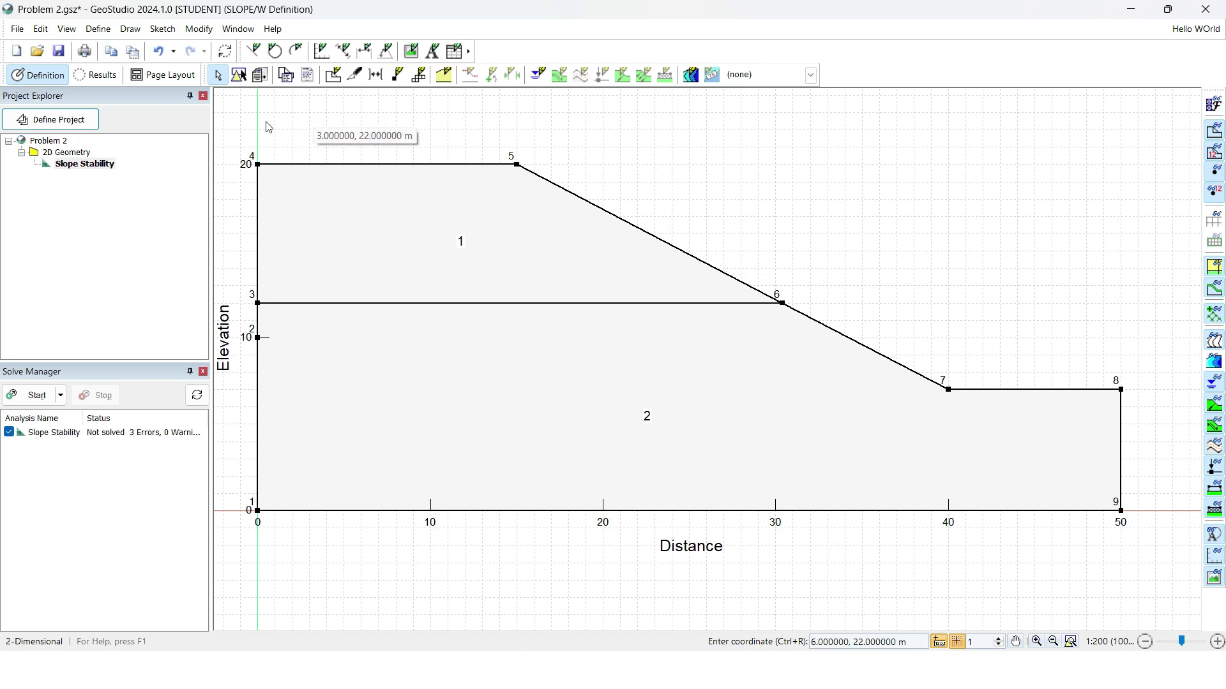
- Add a material named Layer 1 with the Mohr-Coulomb material model
click(98, 29)
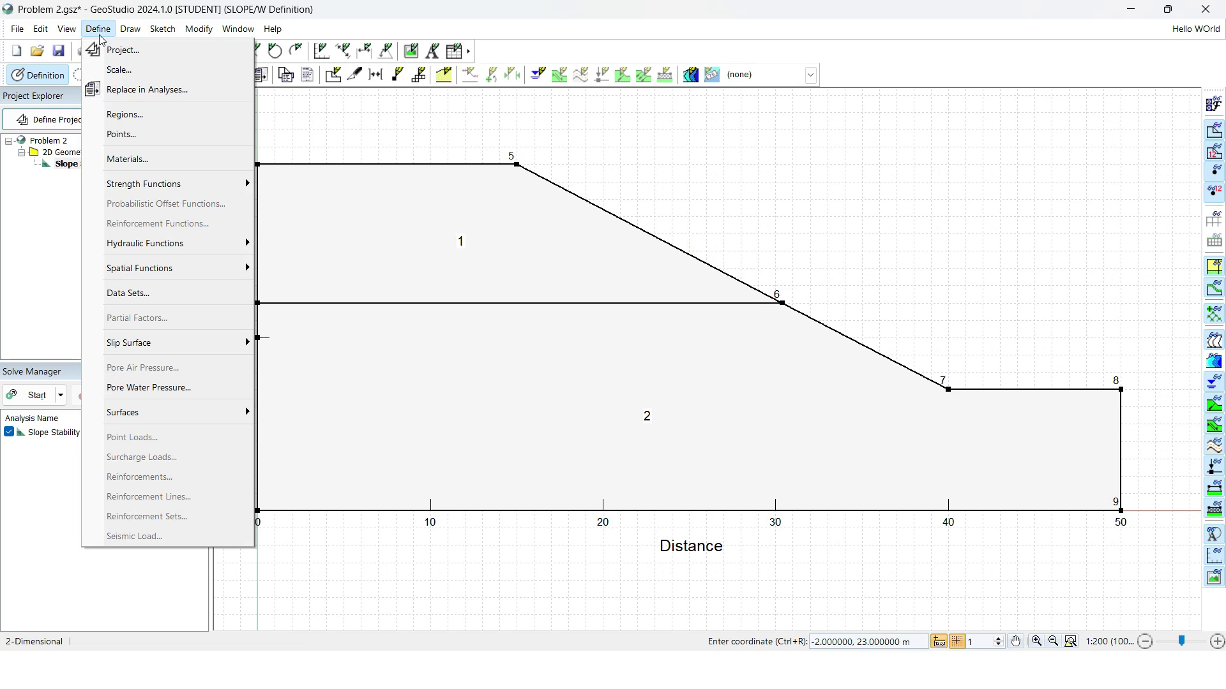
click(128, 159)
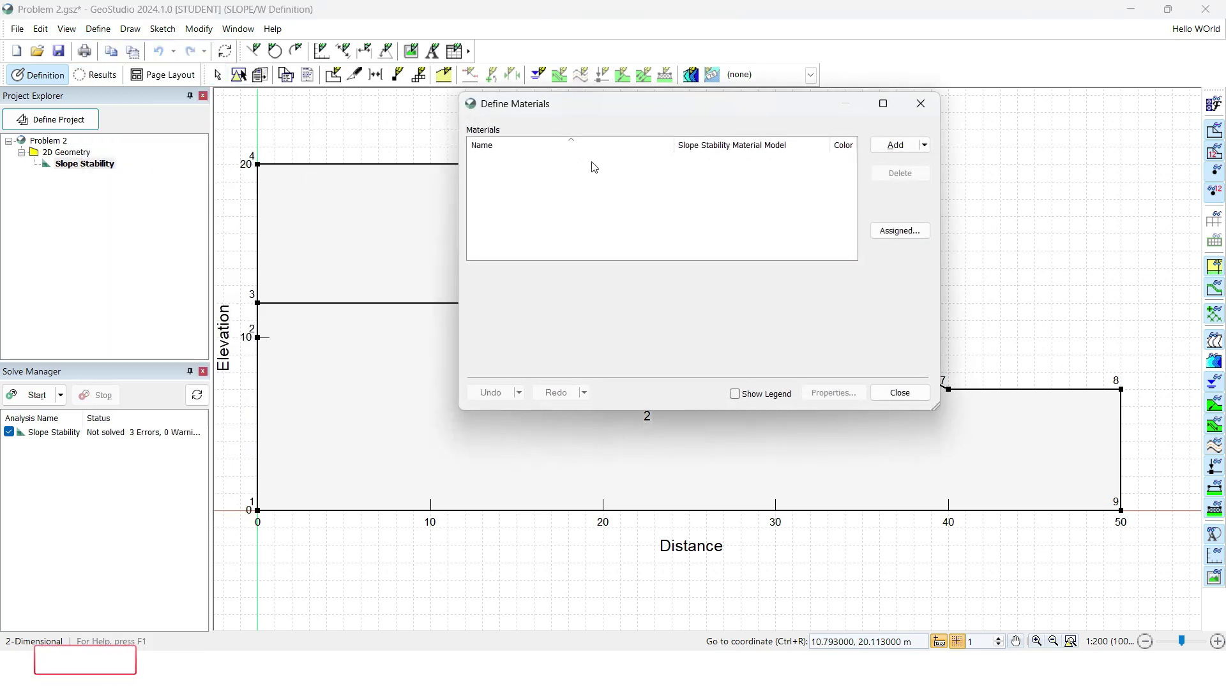
click(895, 145)
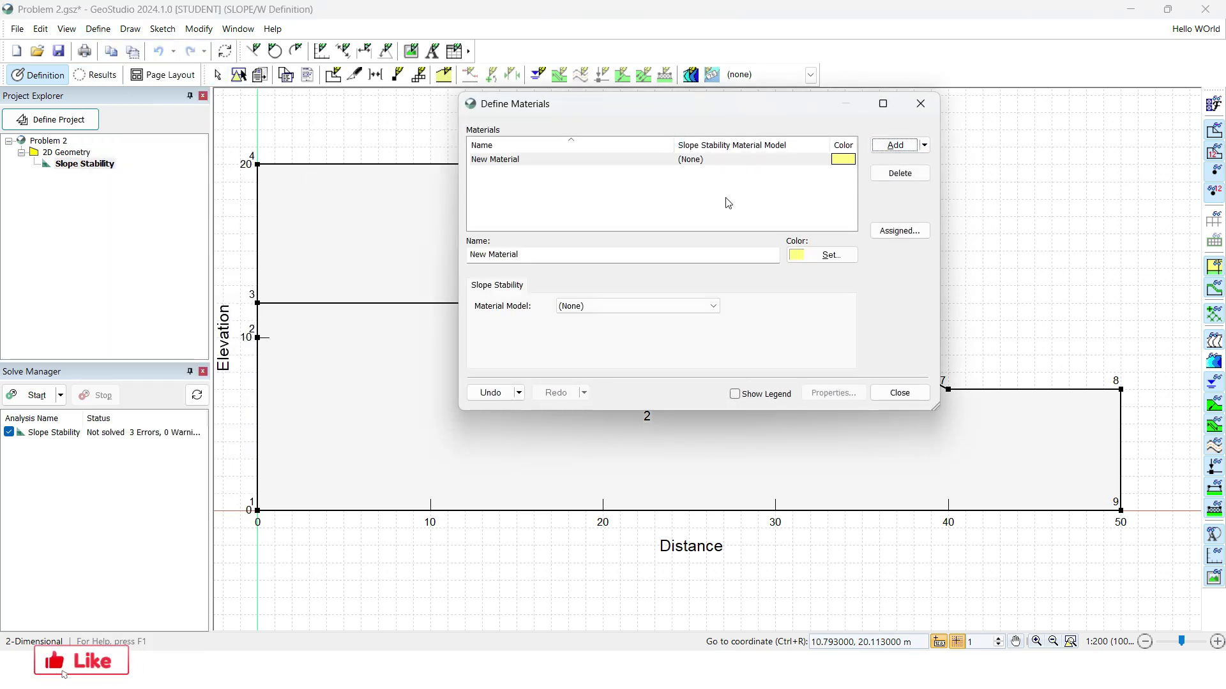
click(547, 252)
drag(546, 252, 443, 256)
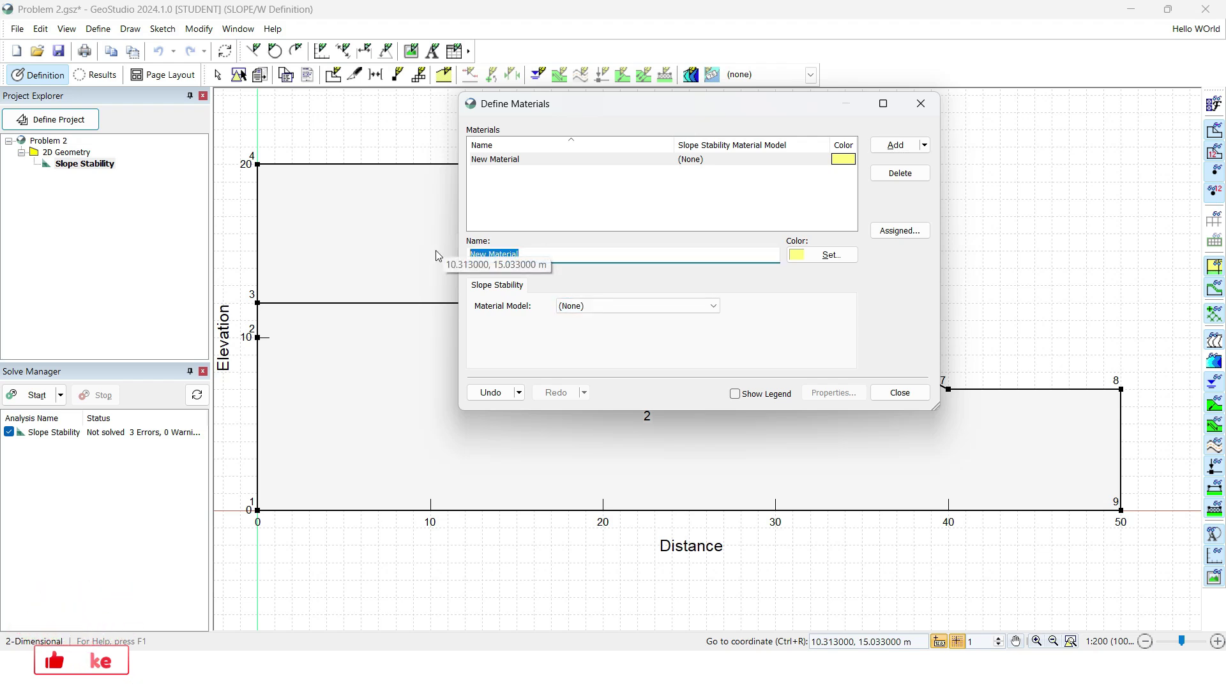
text(Layer 1)
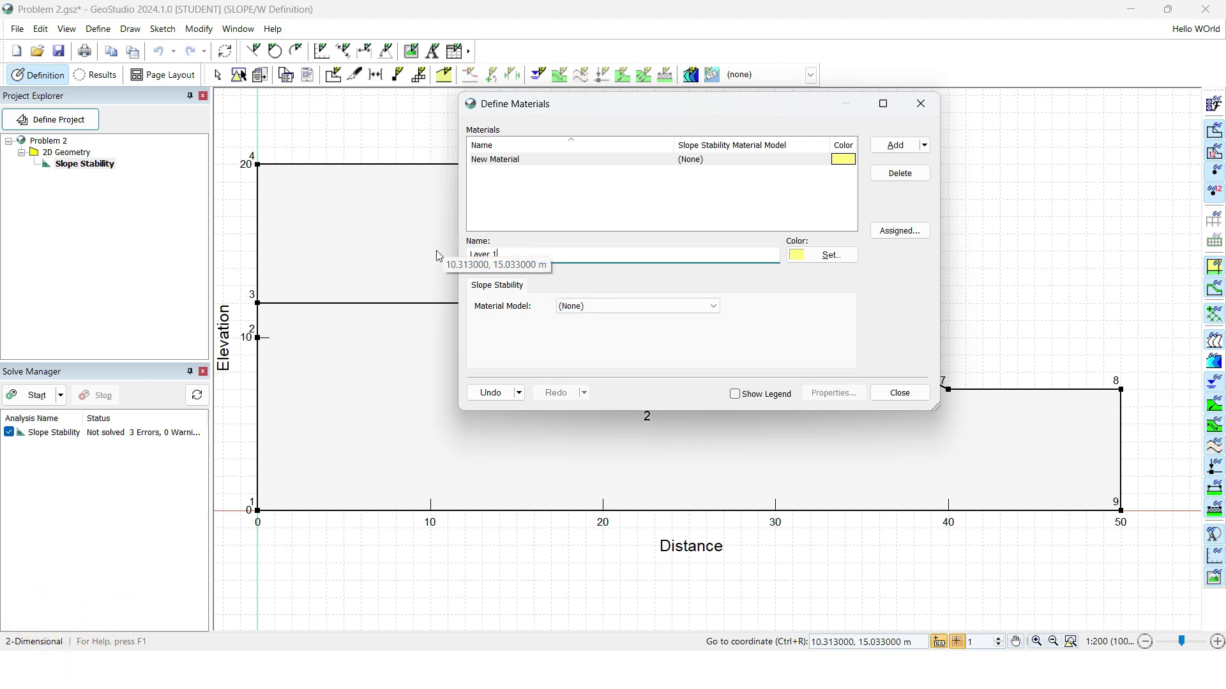
click(613, 308)
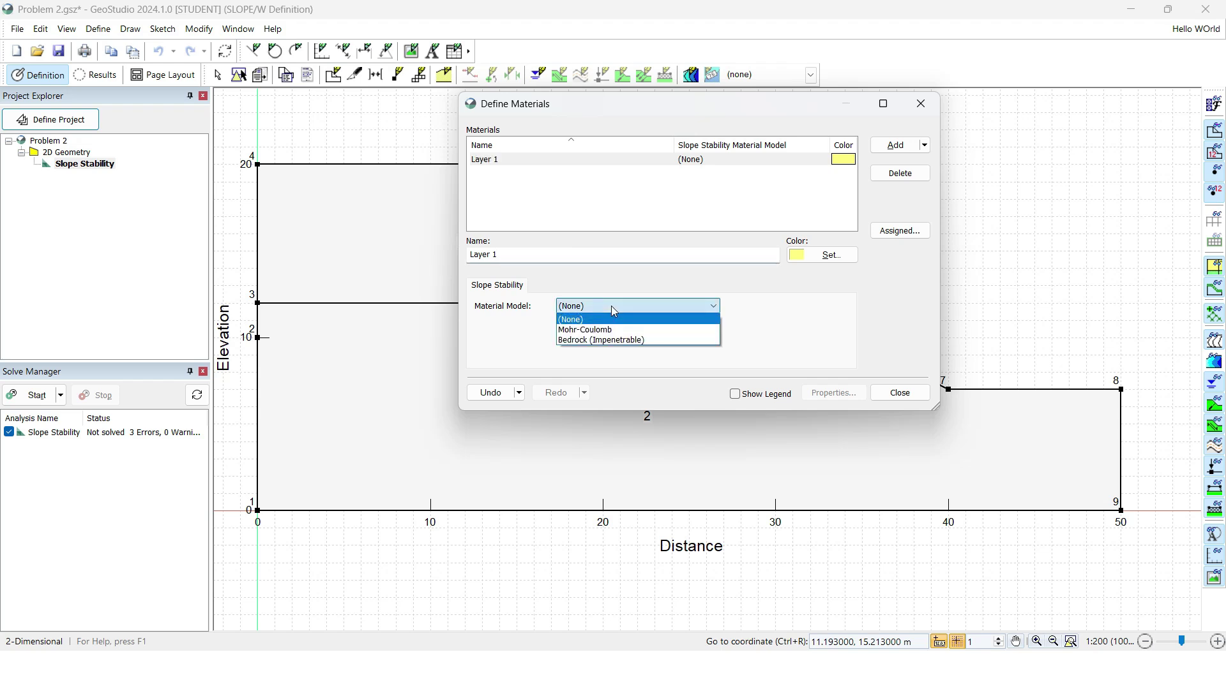
key(Down)
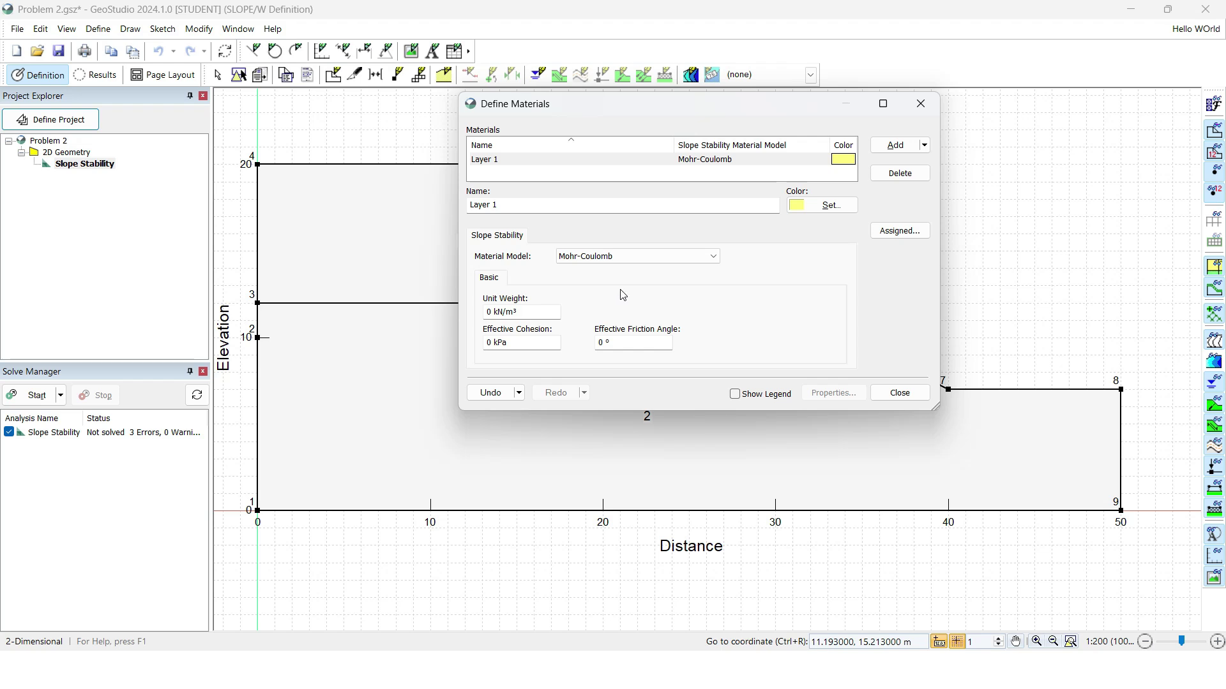
- Set Layer 1's unit weight to 15 kN/m³, effective friction angle to 15° and effective cohesion to 6 kPa, following the slope figure
key(alt)
key(alt+Tab)
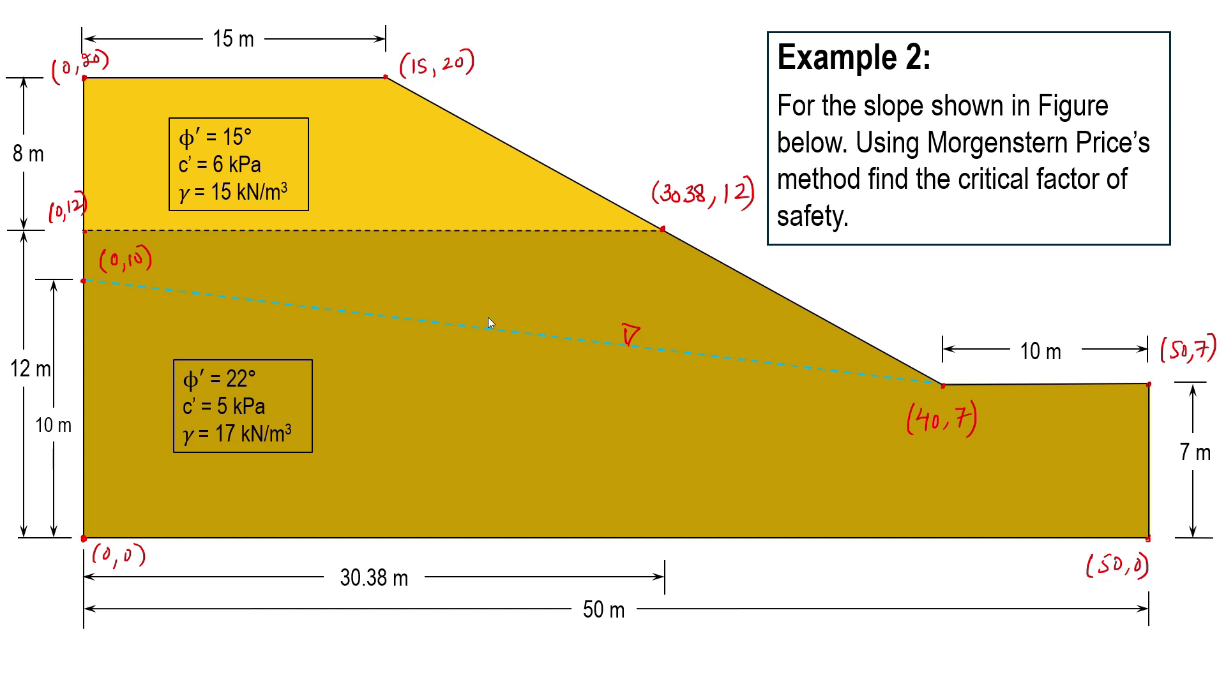
key(alt+Tab)
text(15)
click(594, 347)
key(BackSpace)
text(15)
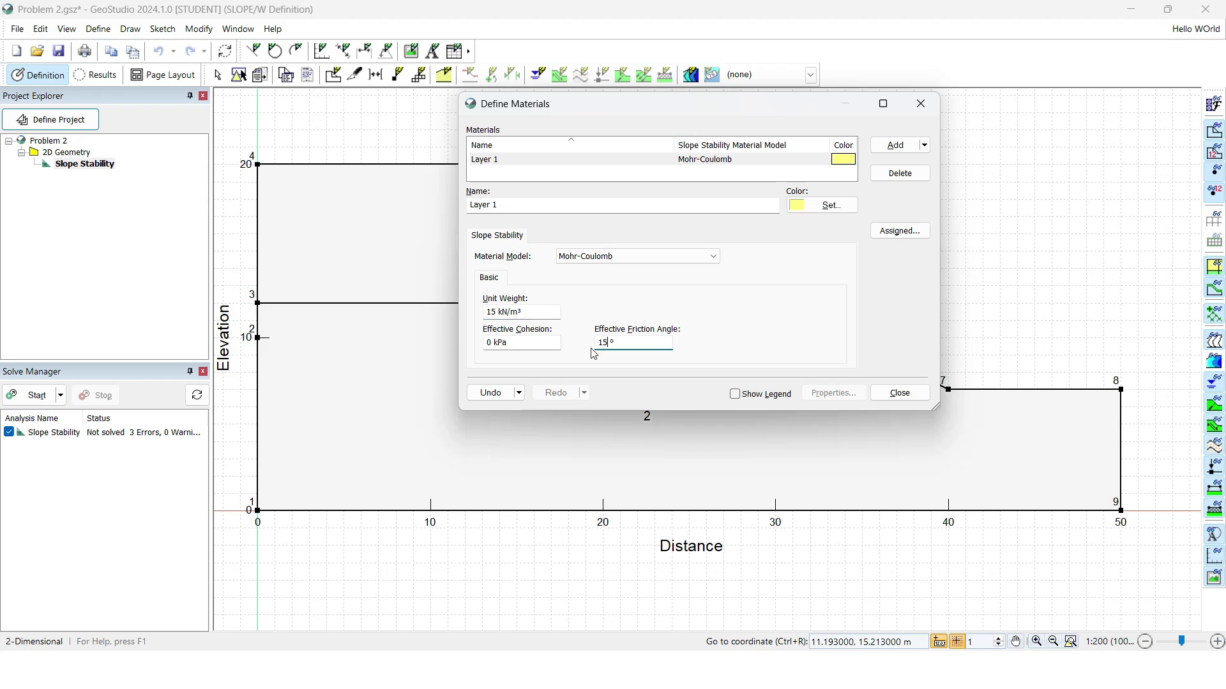
click(487, 343)
key(alt+Tab)
key(alt+Tab)
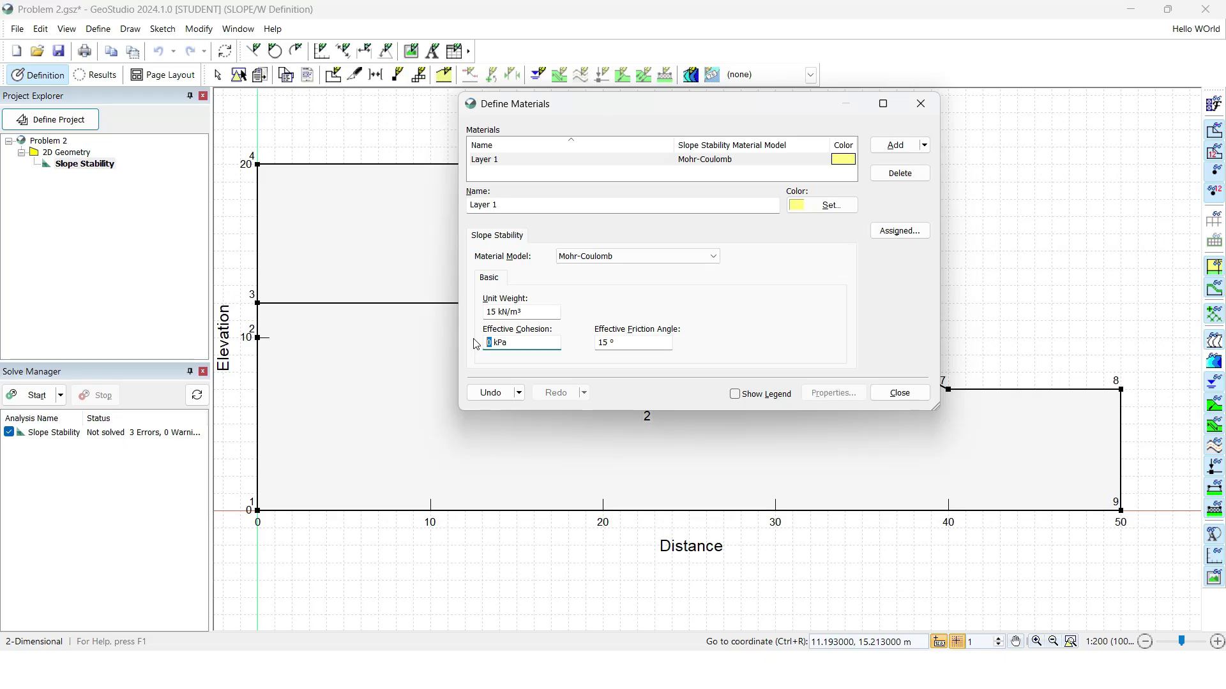
text(6)
- Add a second material named Layer 2 with the Mohr-Coulomb material model
click(895, 145)
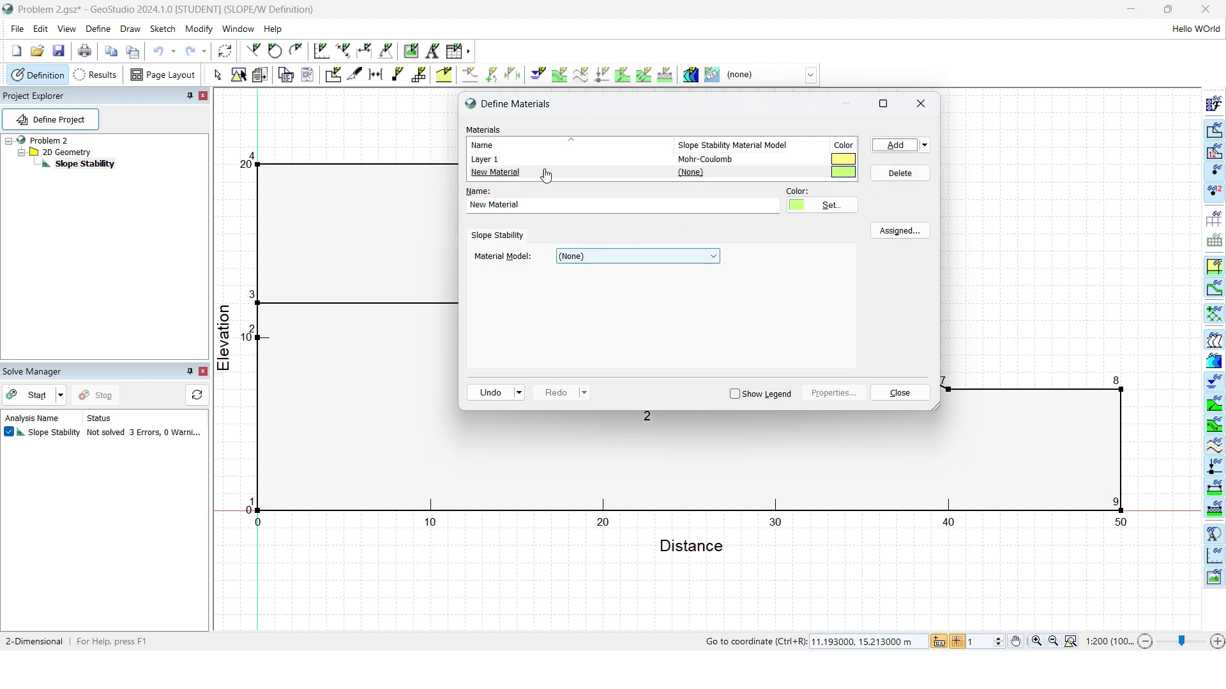
drag(532, 205, 430, 208)
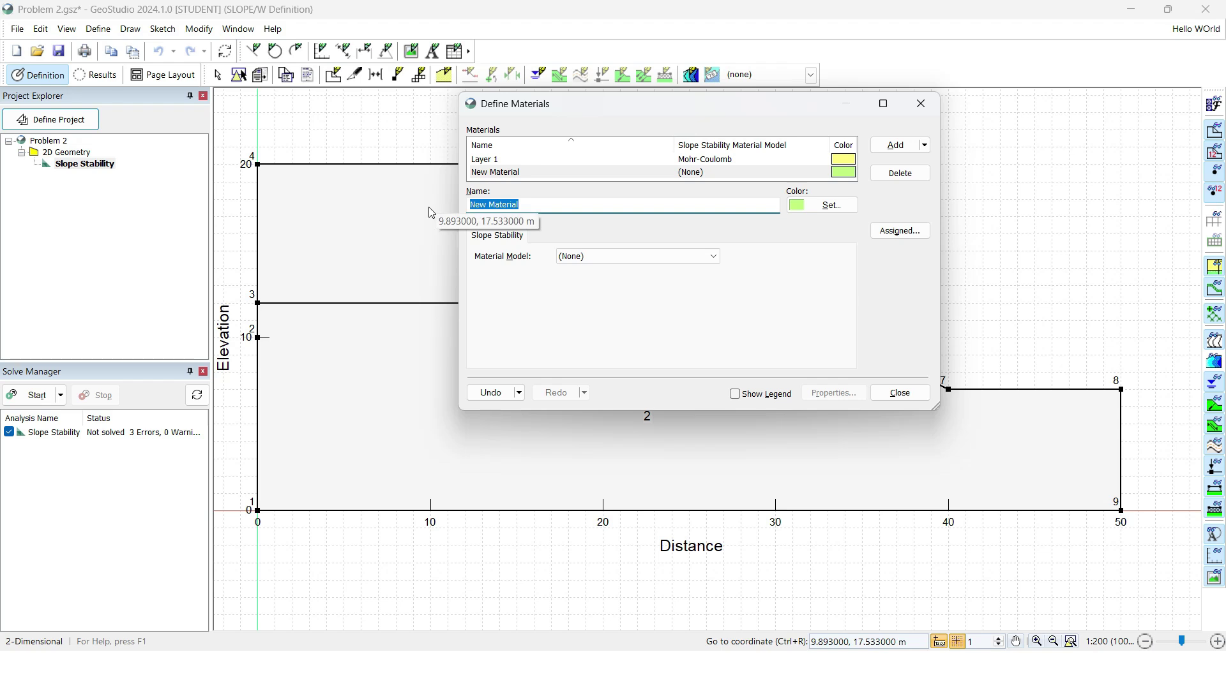
text(Layer 2)
click(645, 260)
click(624, 284)
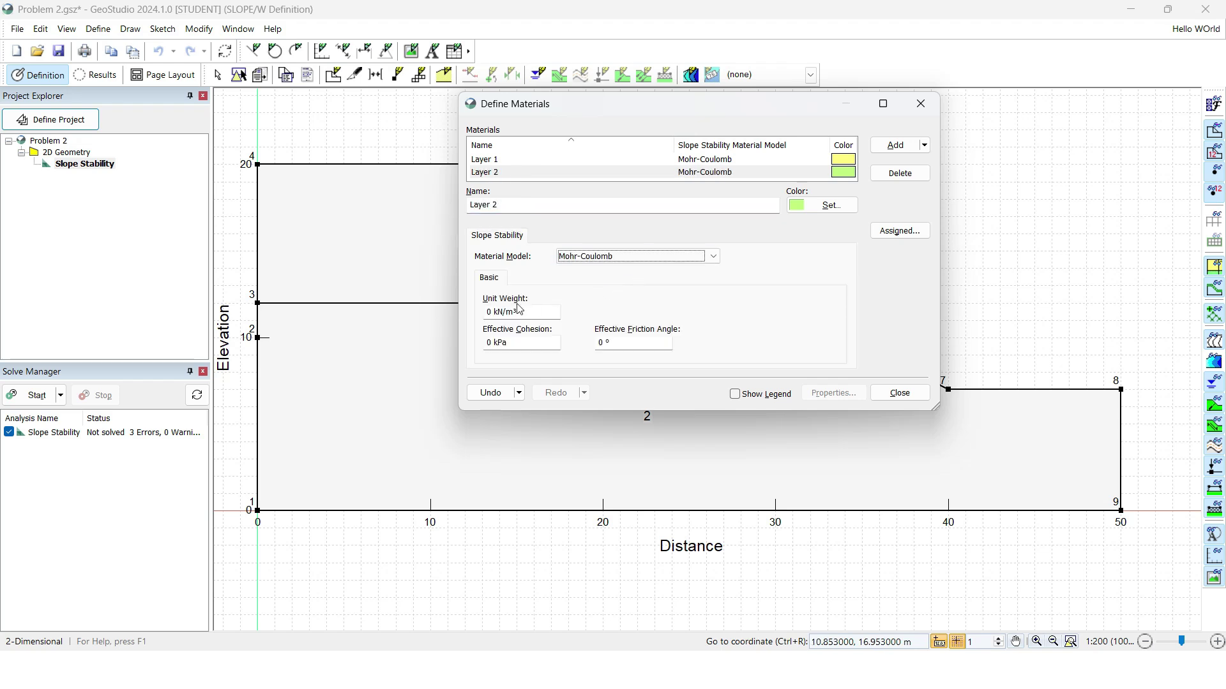
- Set Layer 2's unit weight to 17 kN/m³, effective cohesion to 5 kPa and effective friction angle to 22°, and finish the material definition
double_click(490, 311)
text(17)
key(Tab)
text(5)
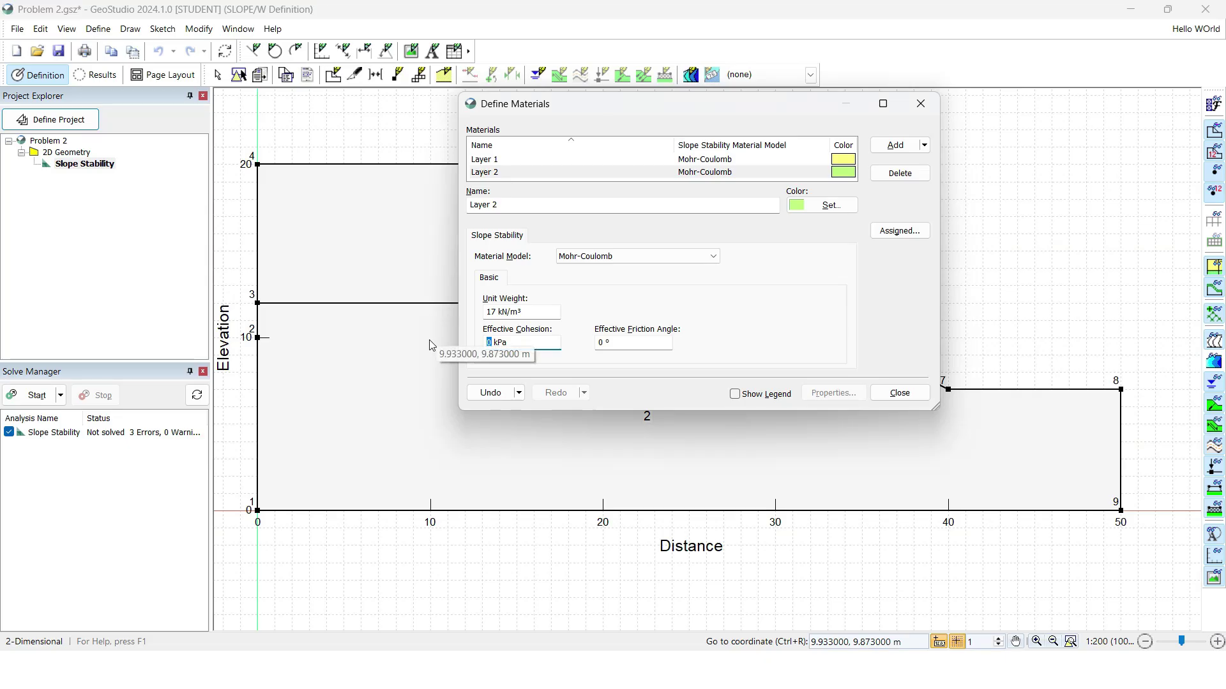
double_click(602, 342)
text(22)
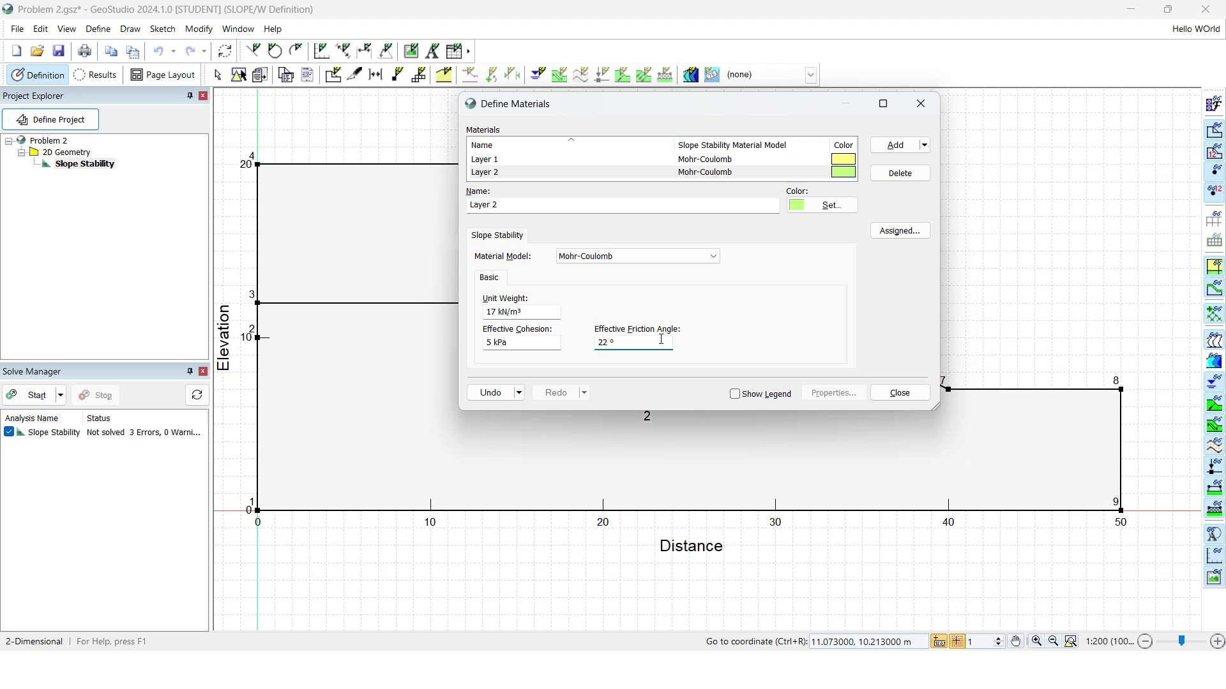
click(911, 391)
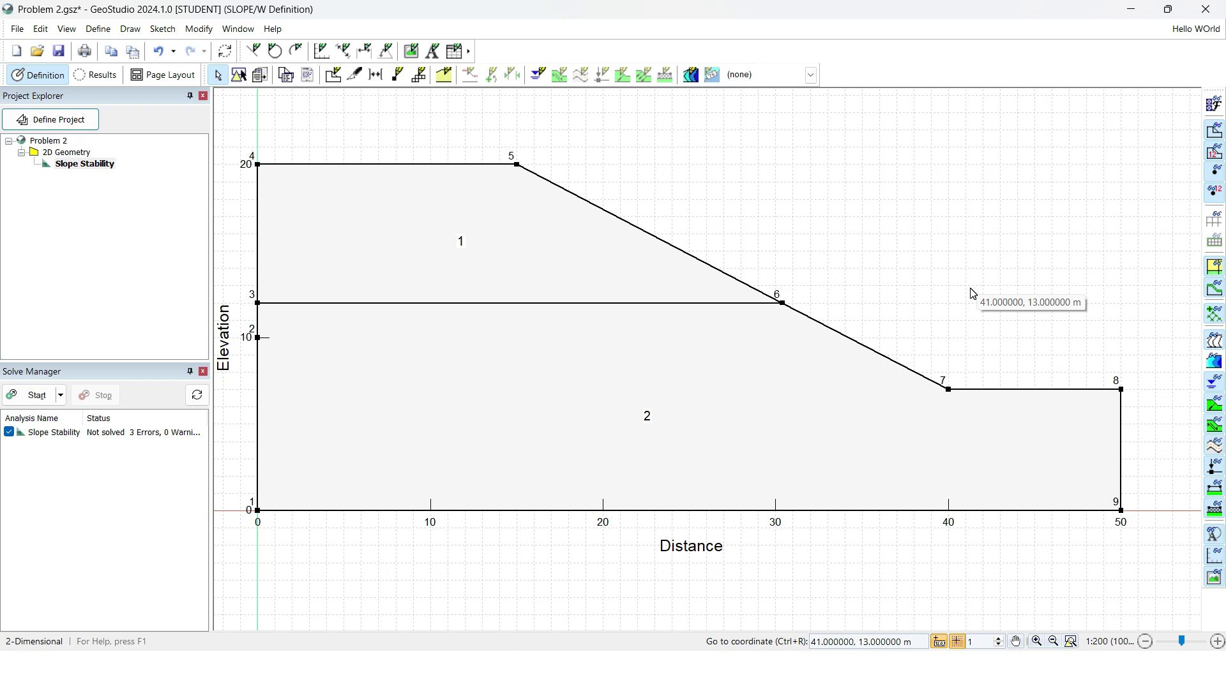
- Assign the Layer 1 material to the upper region 1 of the slope
click(131, 32)
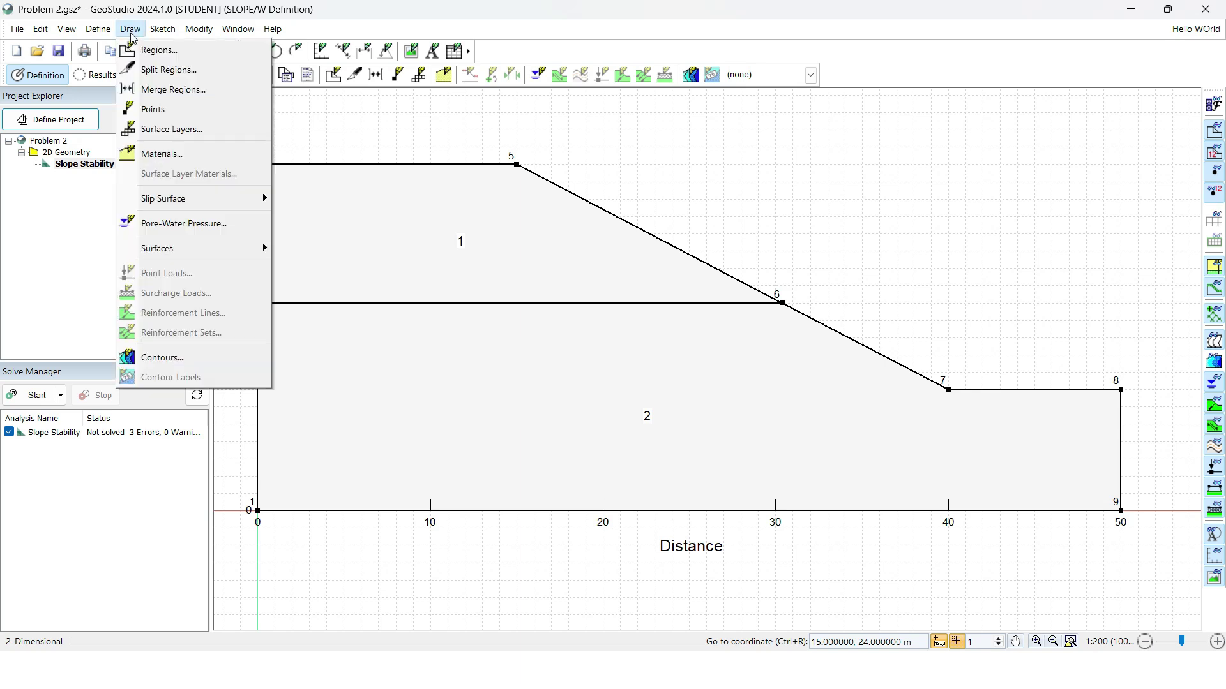
click(160, 154)
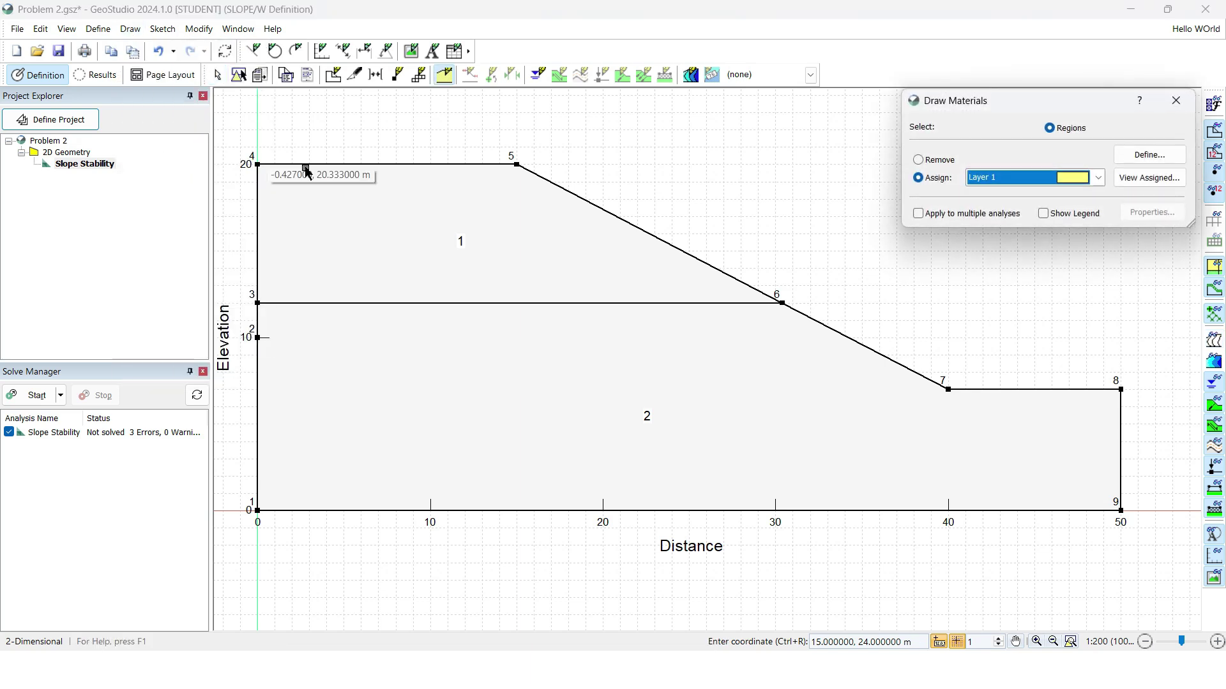
click(1059, 181)
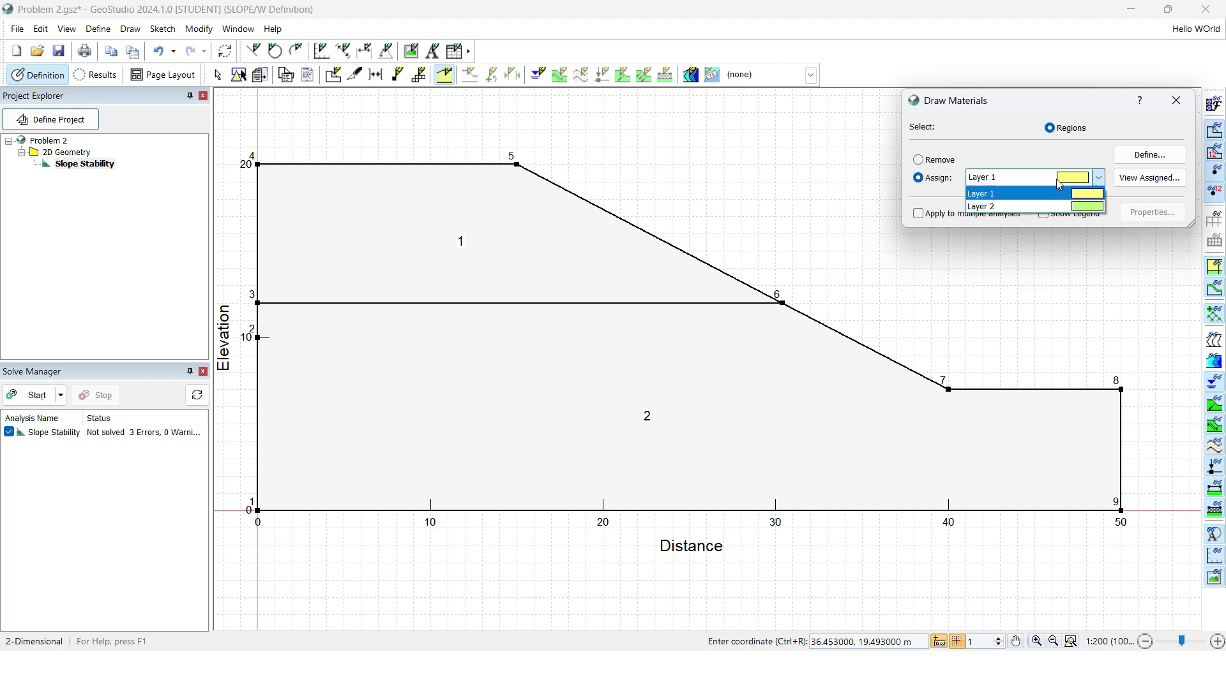
click(1057, 187)
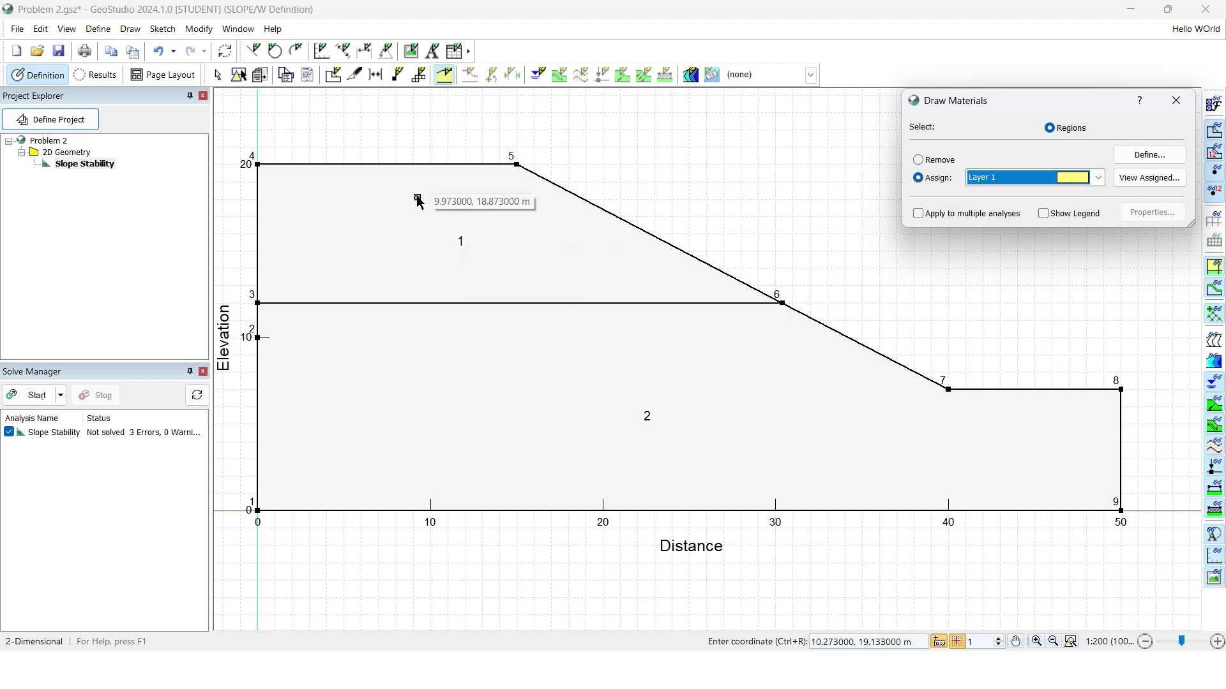
click(425, 223)
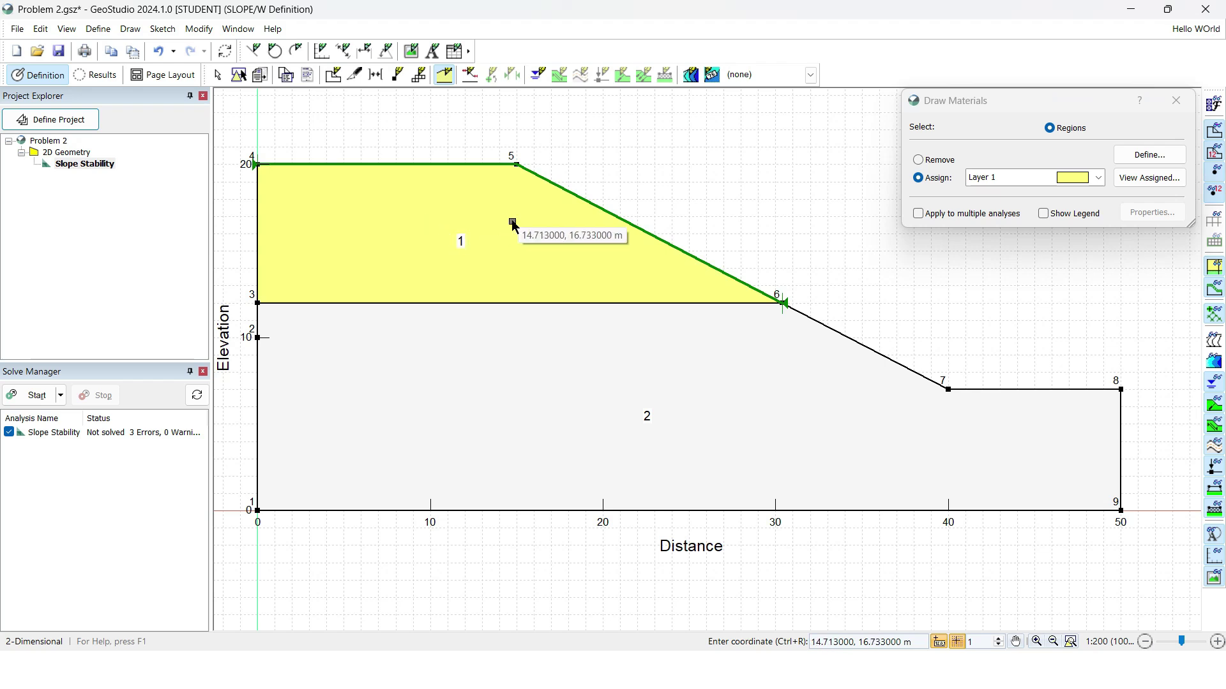
- Assign the Layer 2 material to the lower region 2 and finish the material assignment
click(1022, 177)
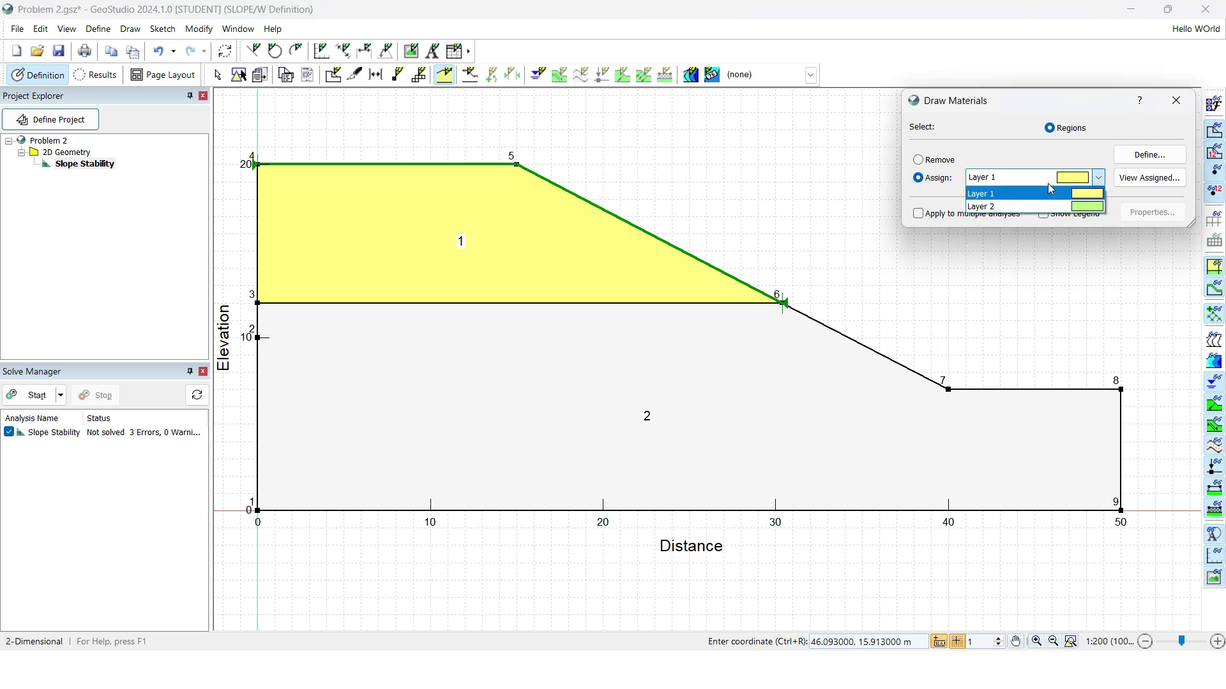
click(1001, 207)
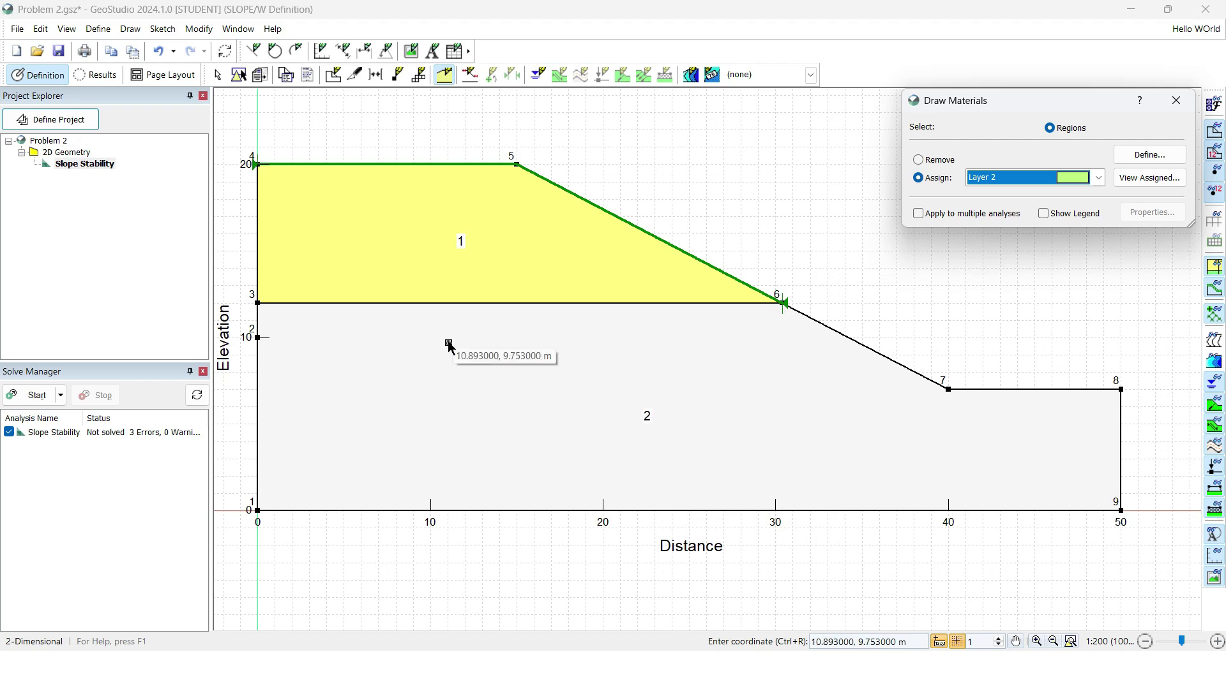
click(503, 369)
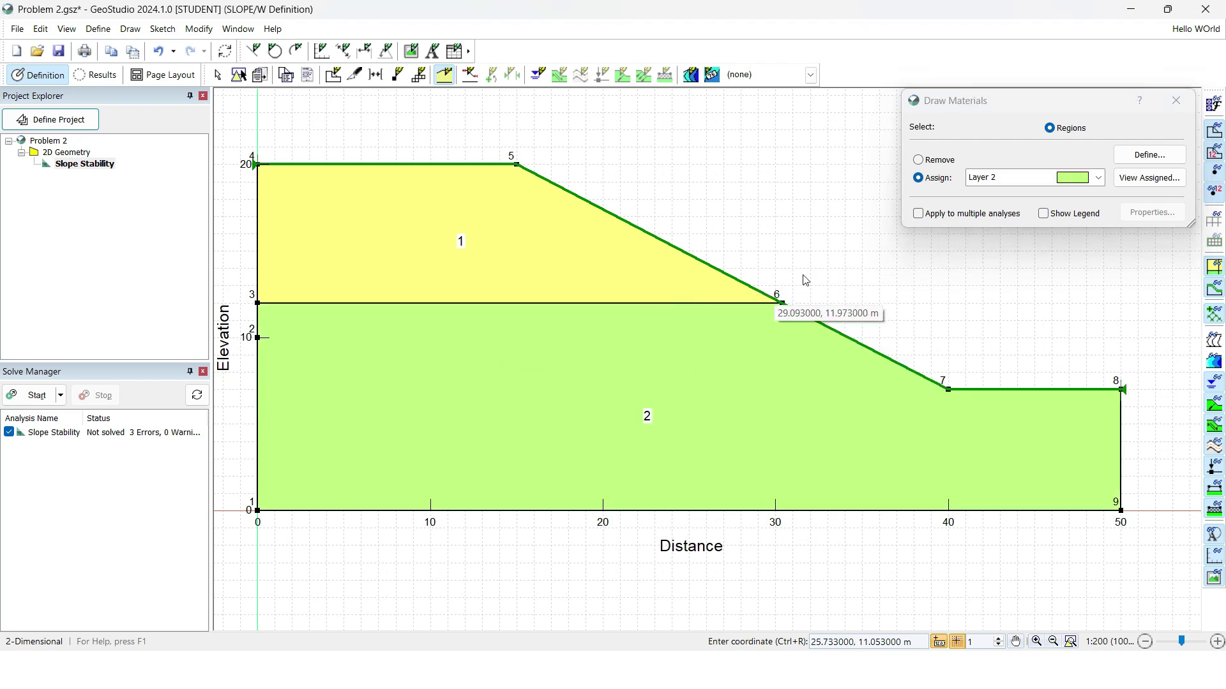
click(1176, 100)
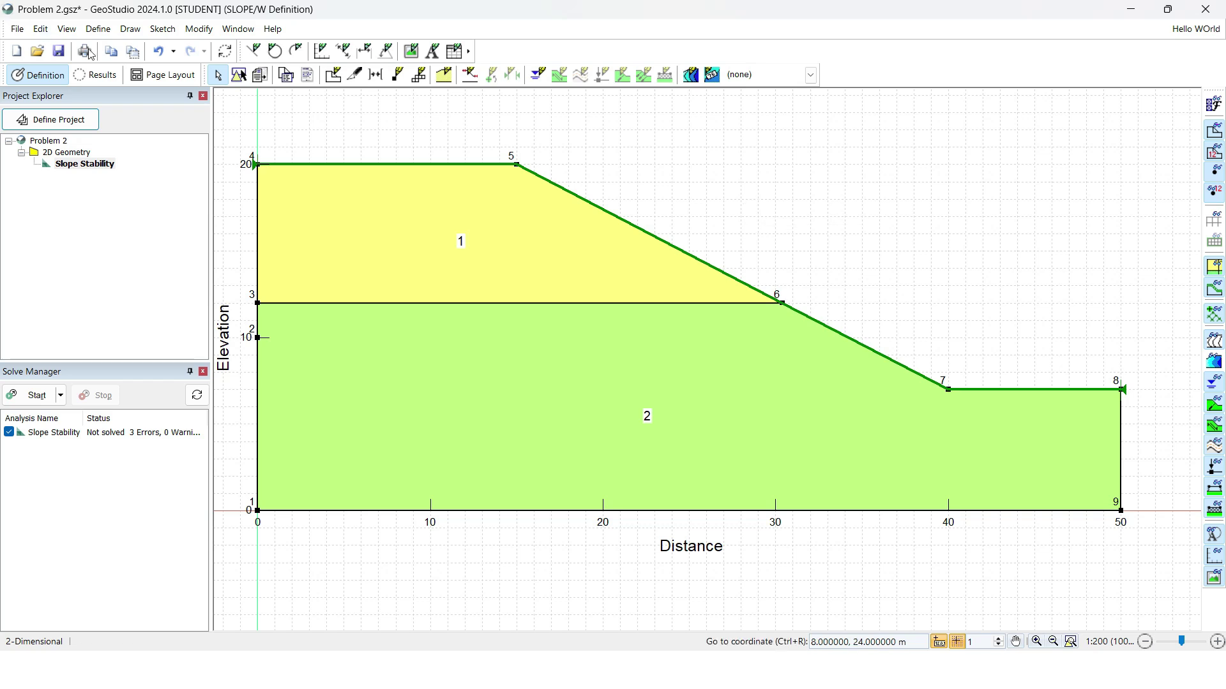
- Define a piezometric surface by coordinates through (0, 10) m and (40, 7) m
click(102, 30)
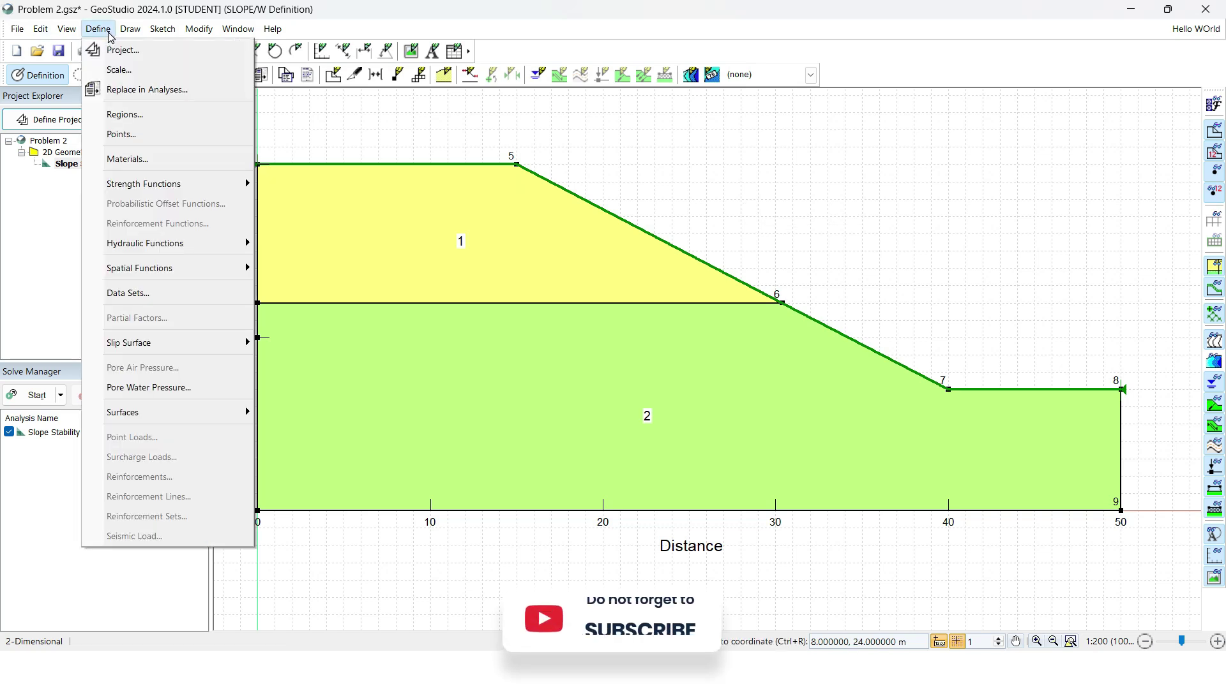
click(139, 389)
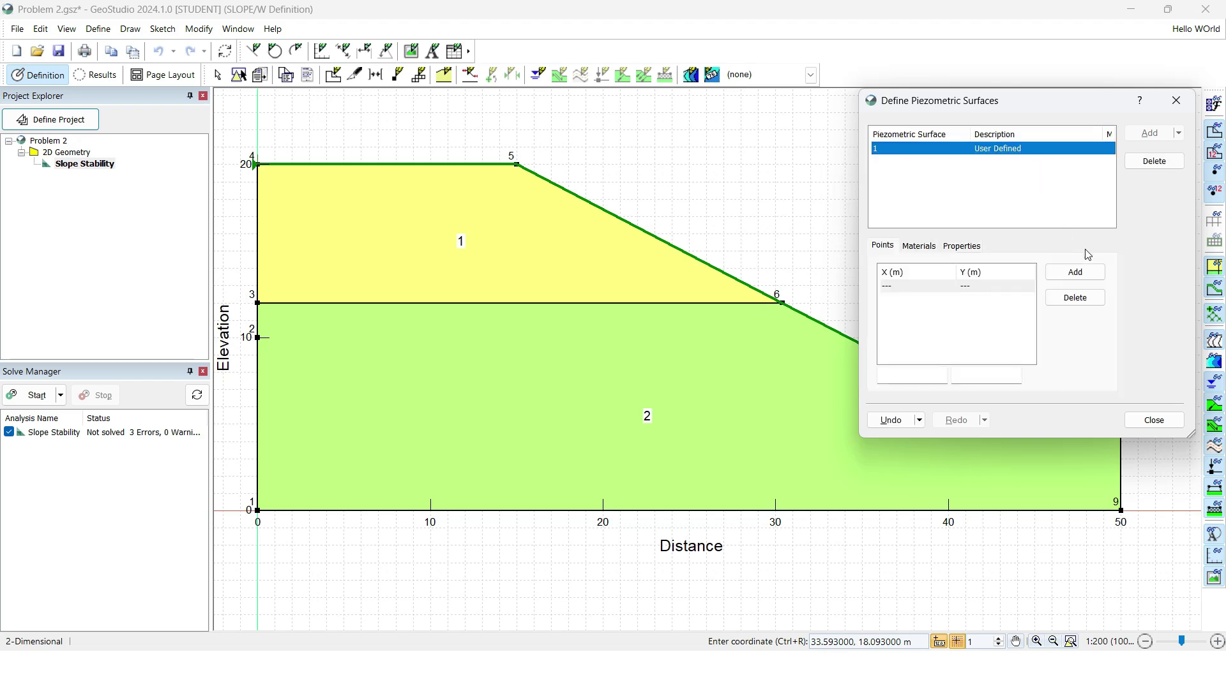
click(1074, 272)
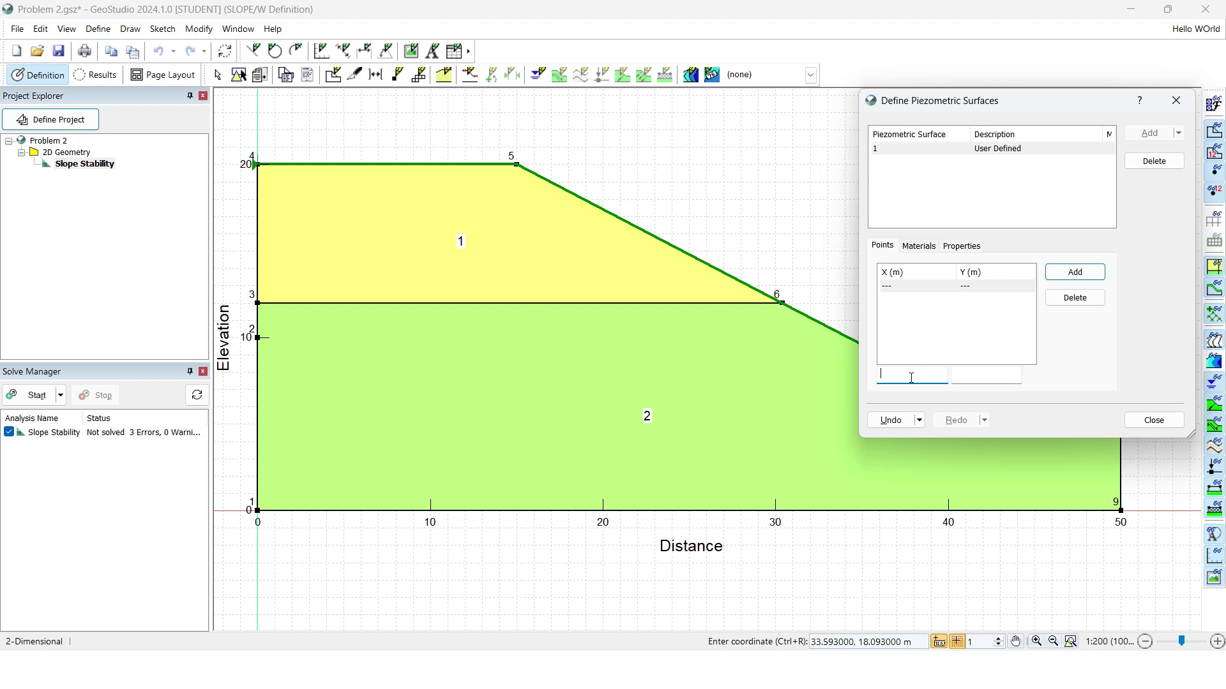
text(10)
key(Return)
drag(980, 108, 690, 157)
text(40)
key(Return)
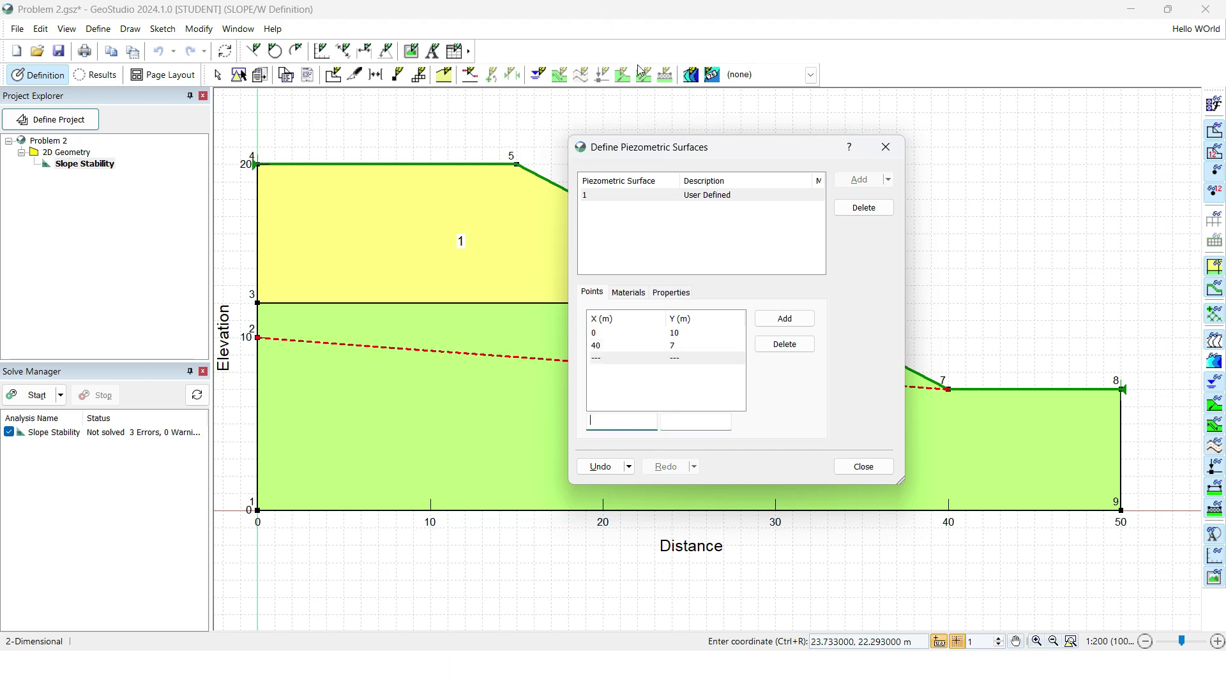
drag(667, 149, 855, 140)
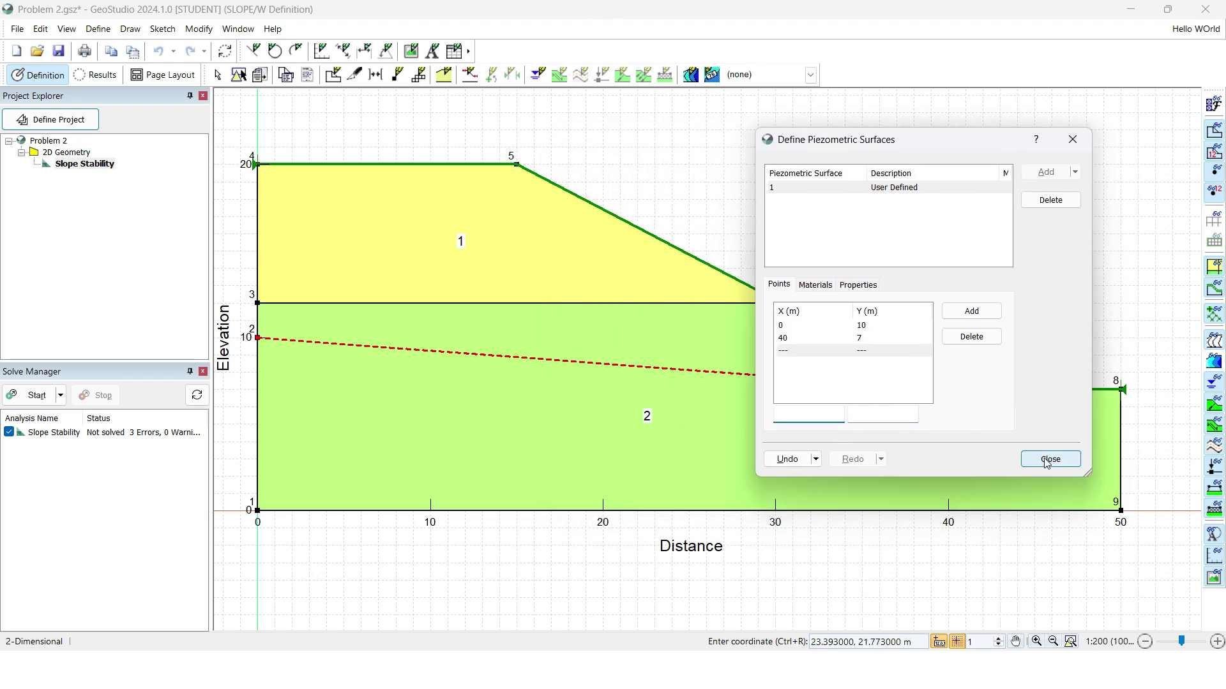
click(1048, 460)
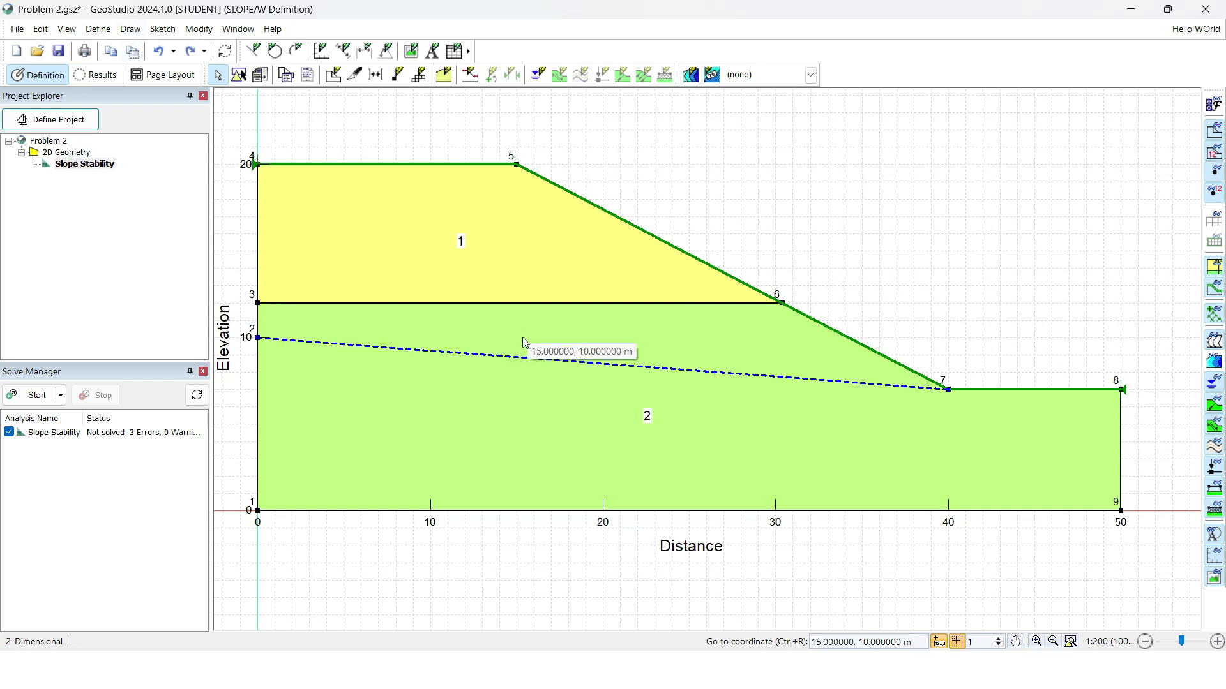
- Draw piezometric surface 1 from point 2 at (0, 10) m to the slope toe at (40, 7) m
click(130, 28)
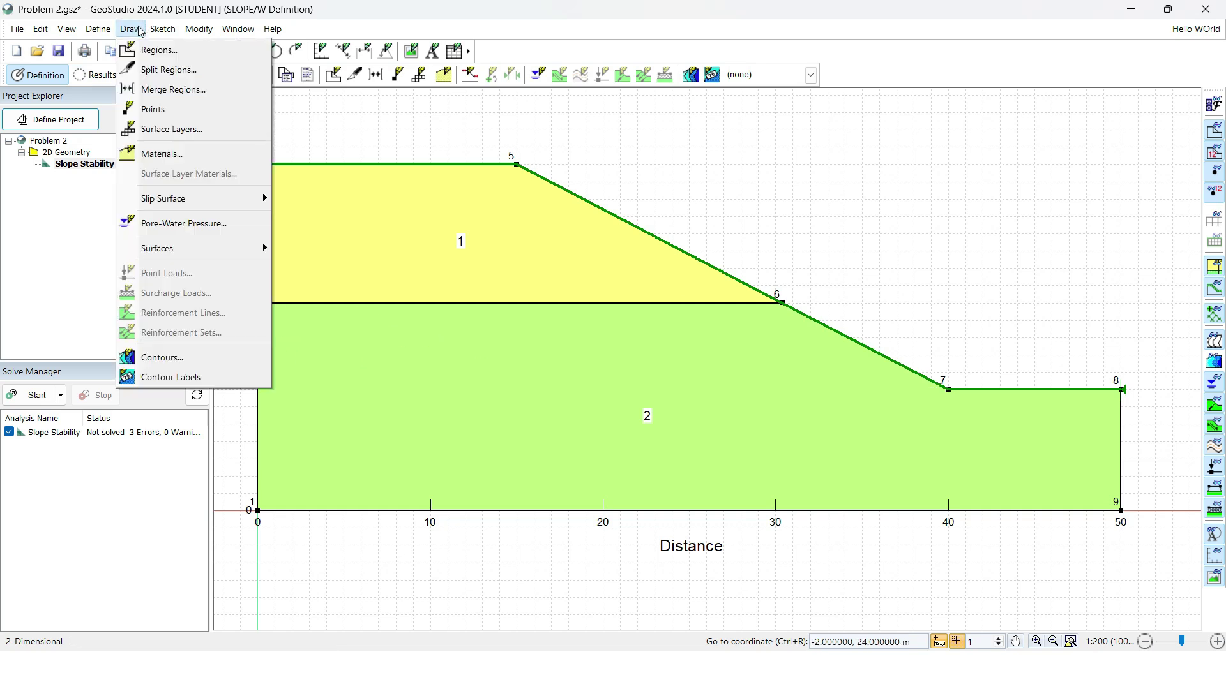
click(171, 224)
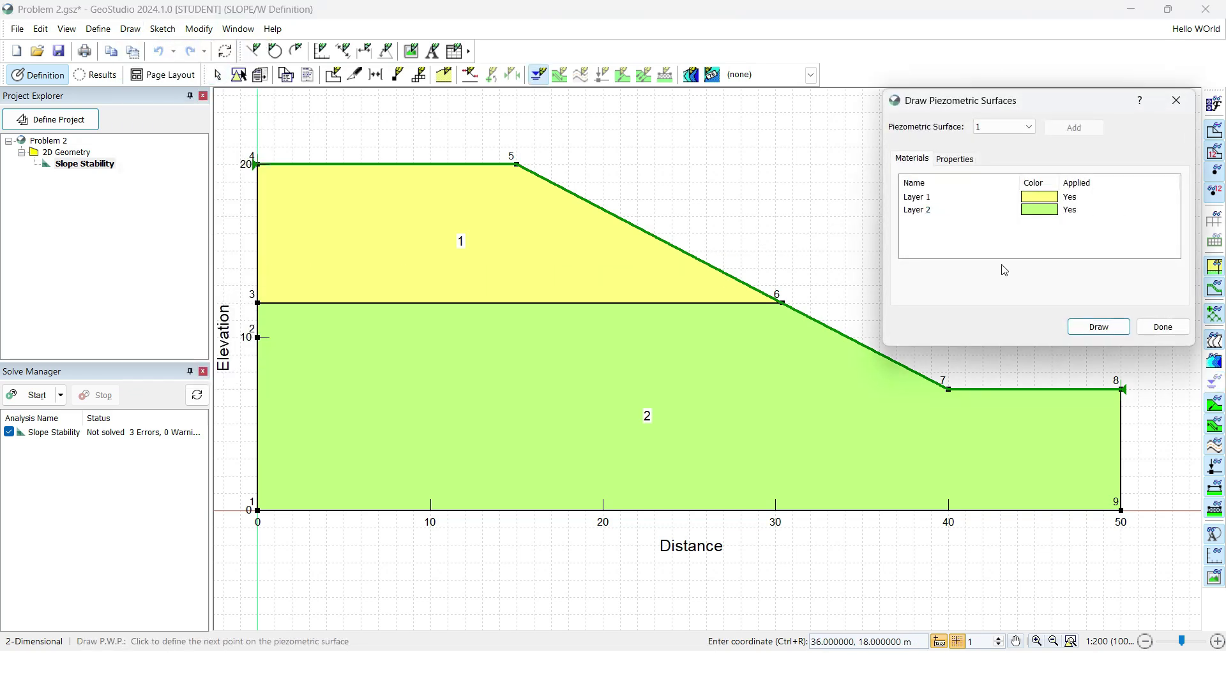
click(994, 211)
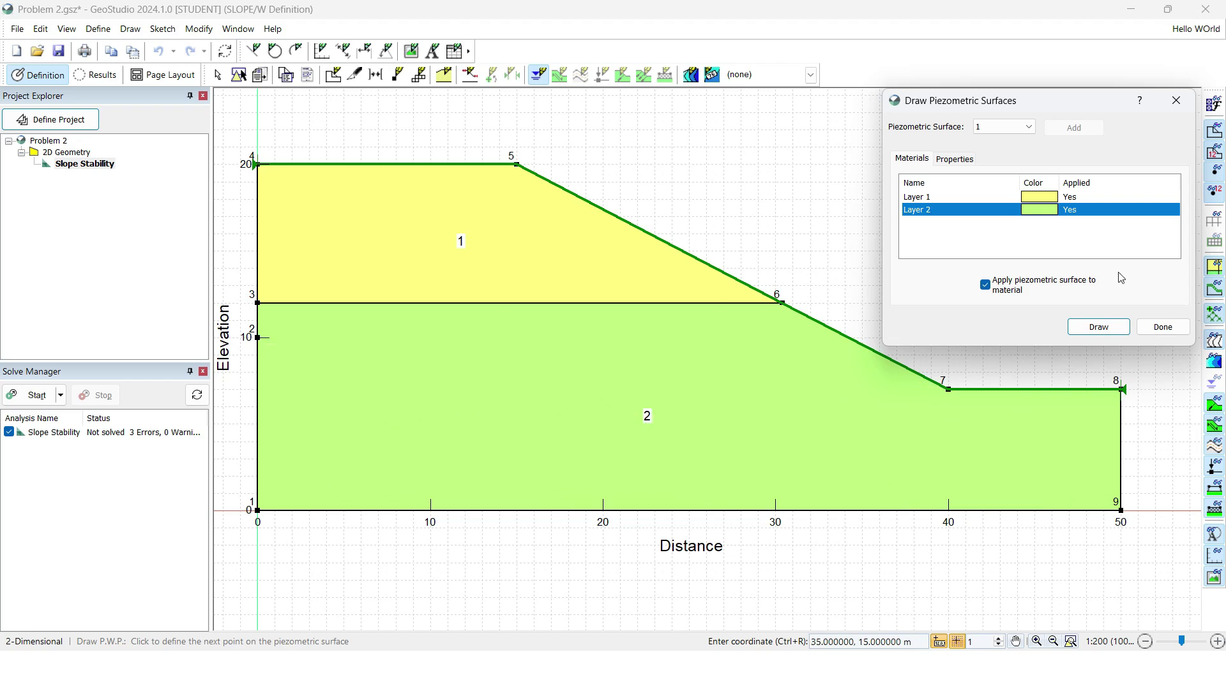
click(1097, 327)
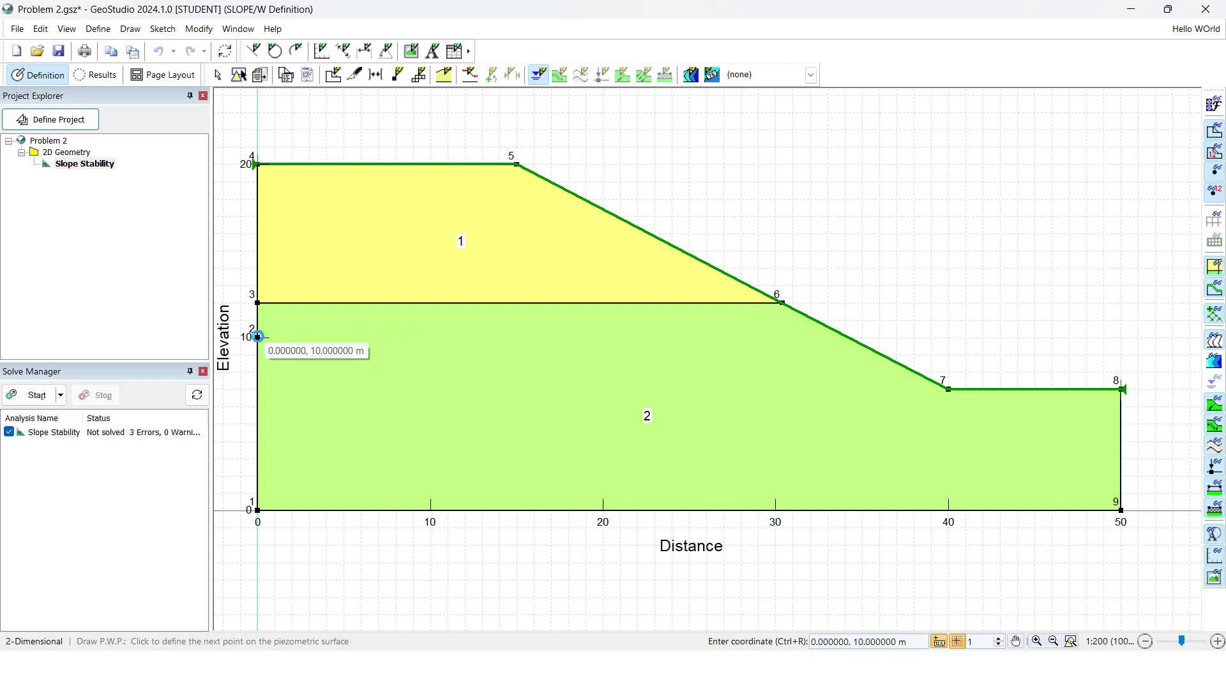
click(258, 338)
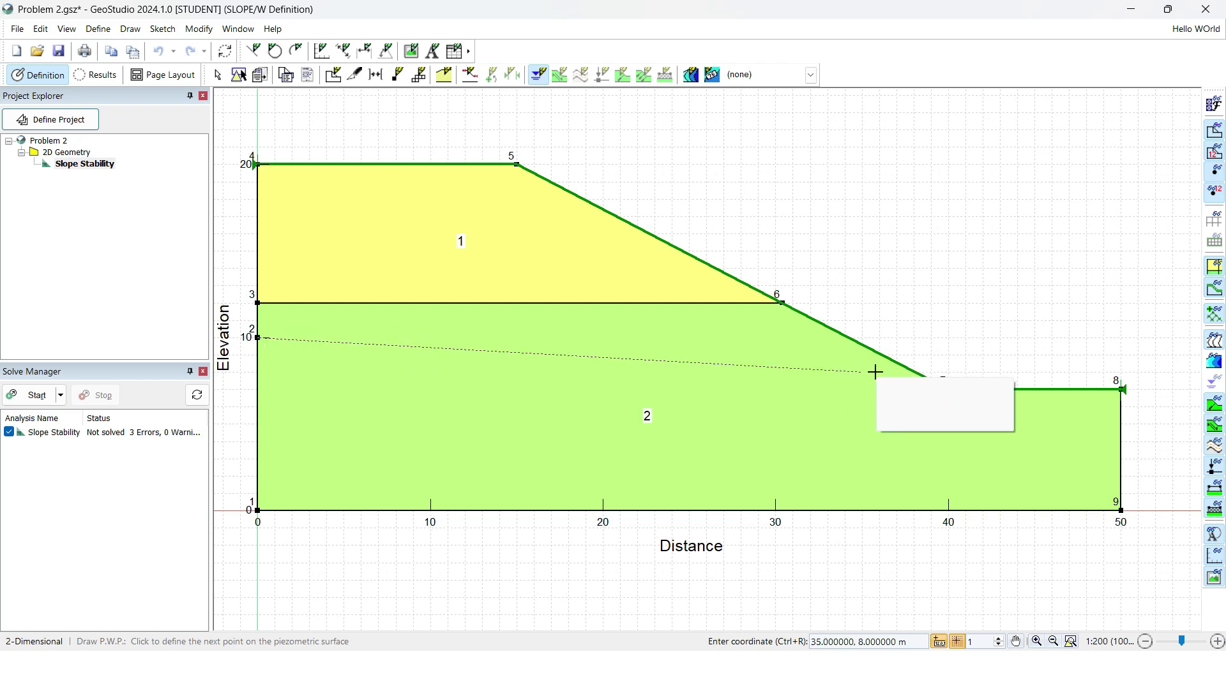
click(950, 389)
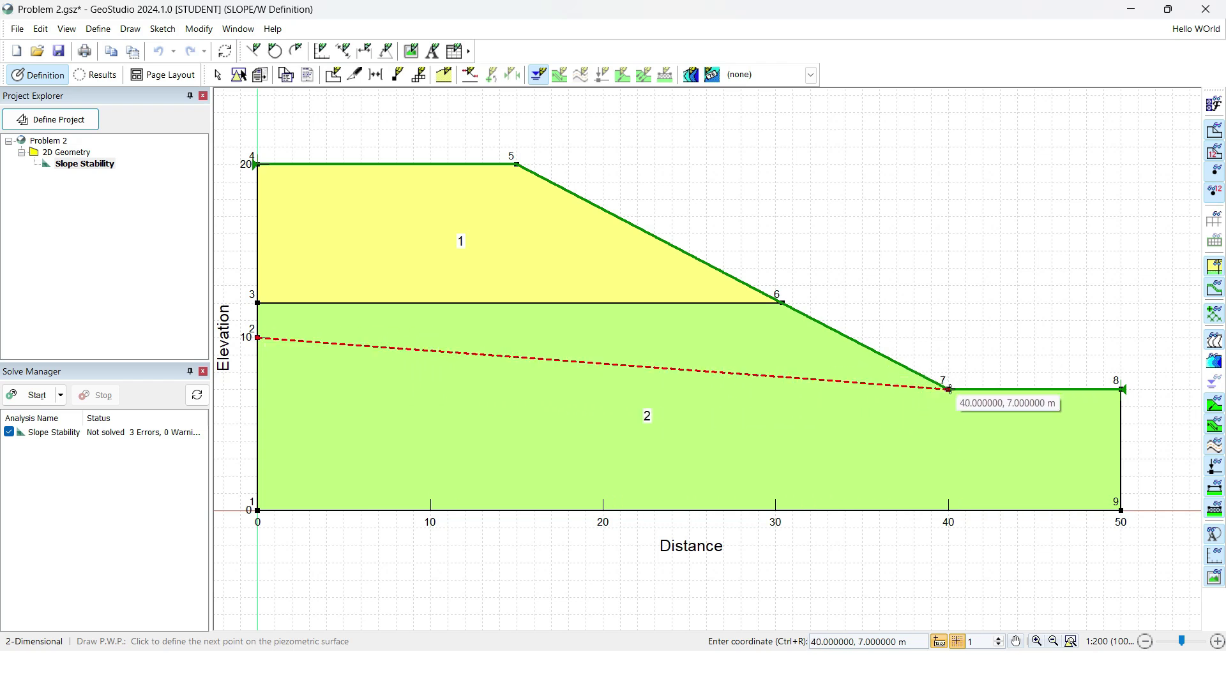
right_click(962, 283)
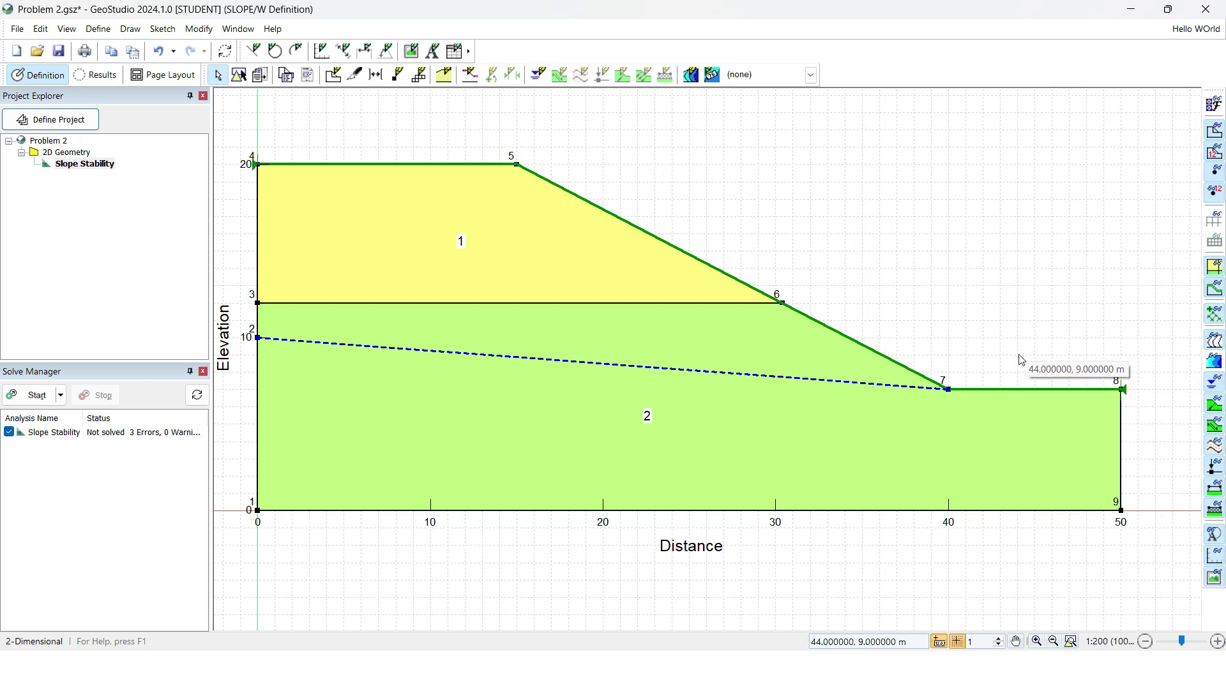
- Draw the slip surface entry range from about x = 1 m to 26 m and the exit range from about 26.5 m to 49.8 m
click(131, 30)
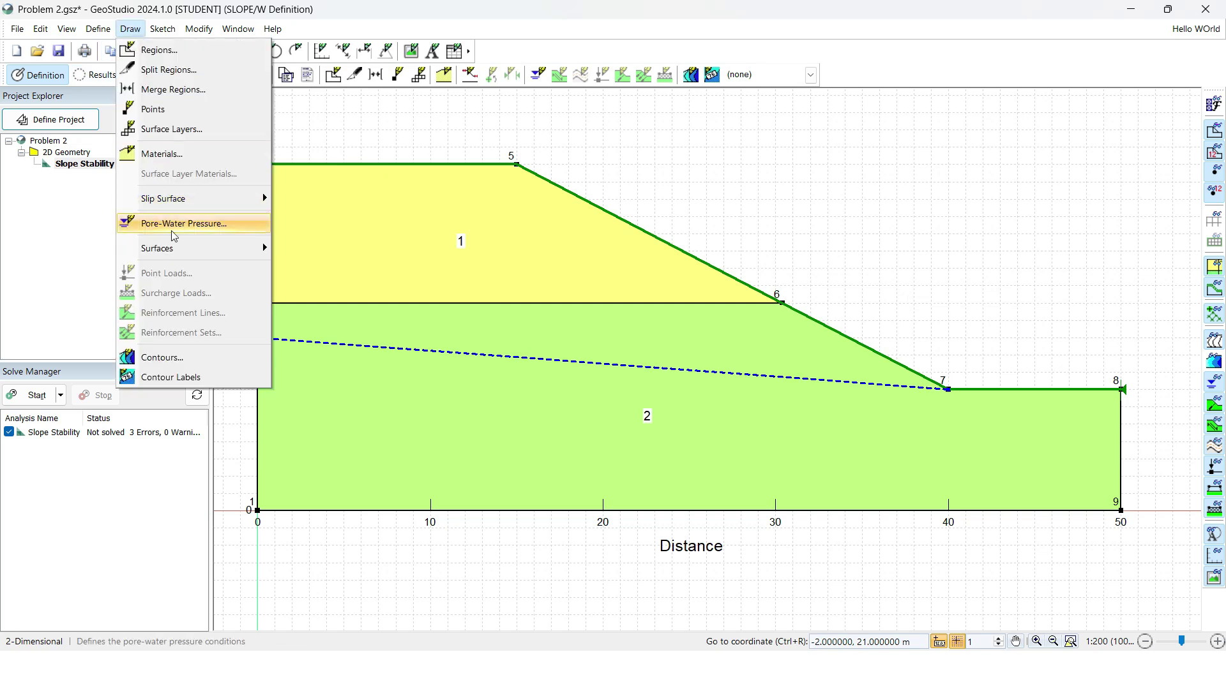
mouse_move(202, 205)
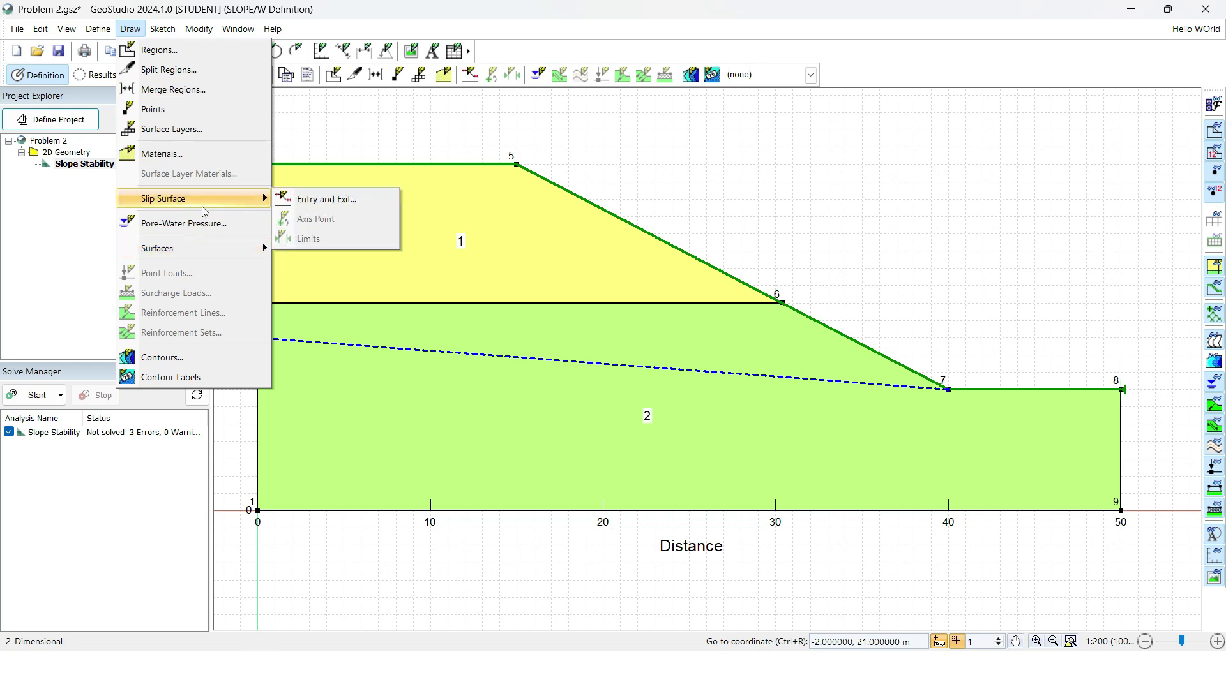
click(324, 206)
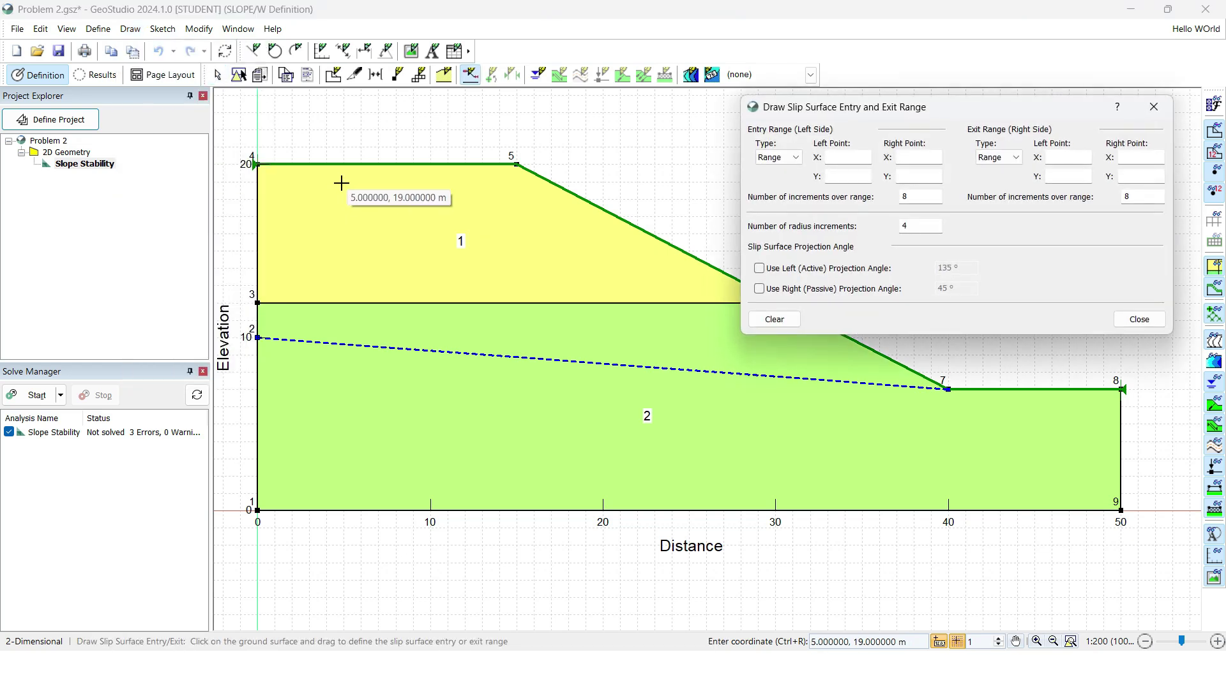
mouse_move(837, 103)
mouse_down()
mouse_move(778, 175)
mouse_move(499, 332)
mouse_up()
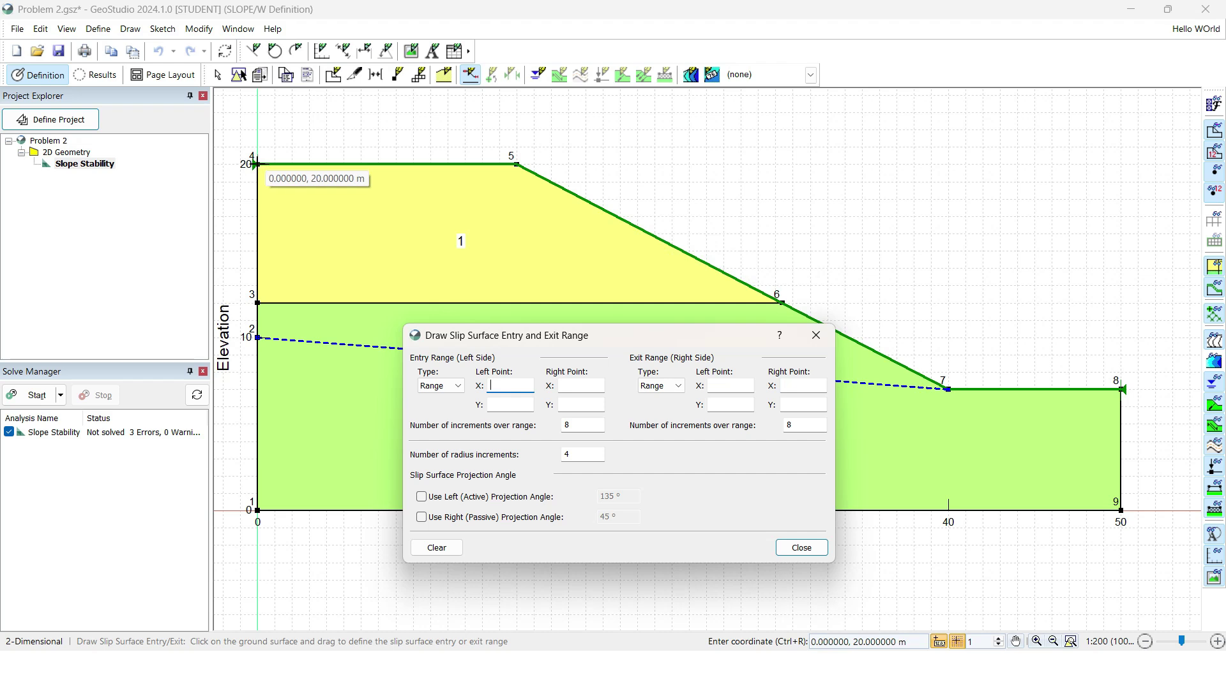
drag(257, 164, 706, 263)
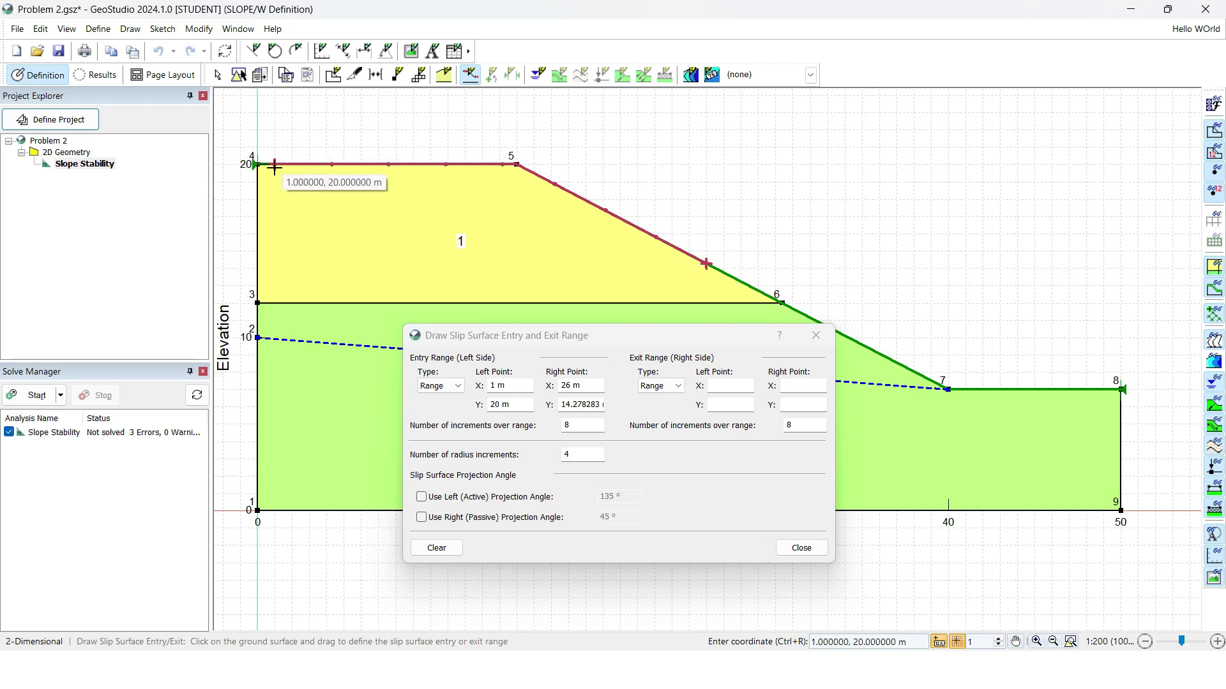
drag(1122, 389, 715, 268)
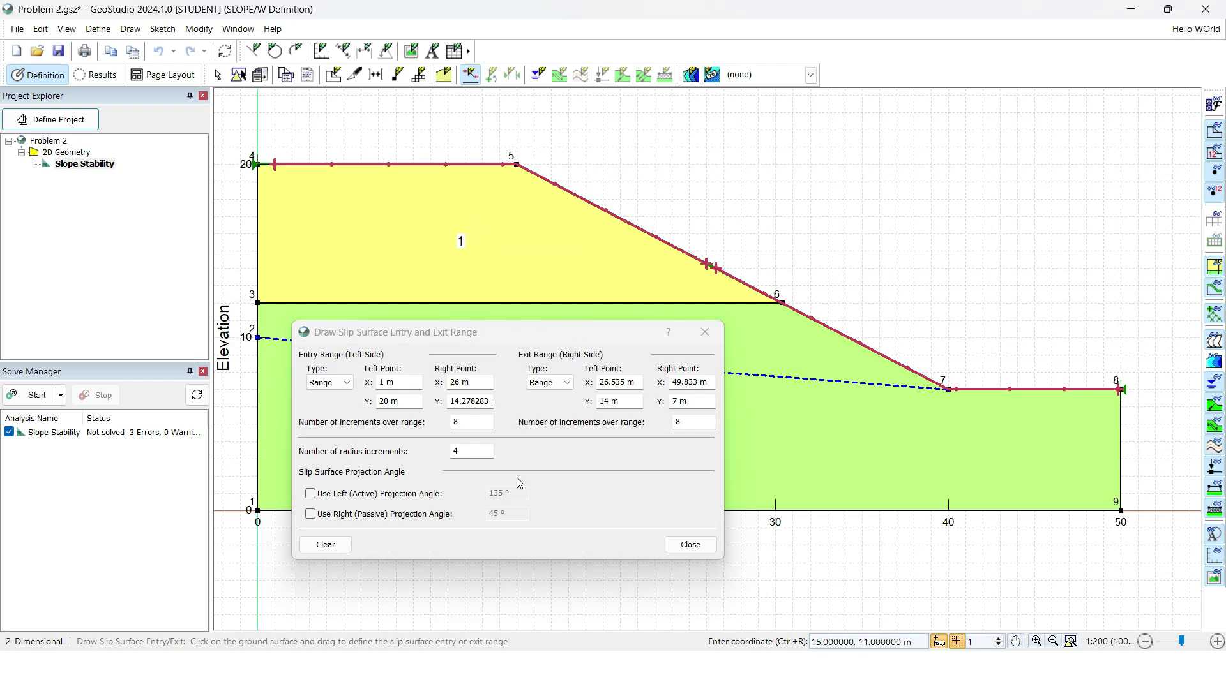
scroll(322, 153, up, 5)
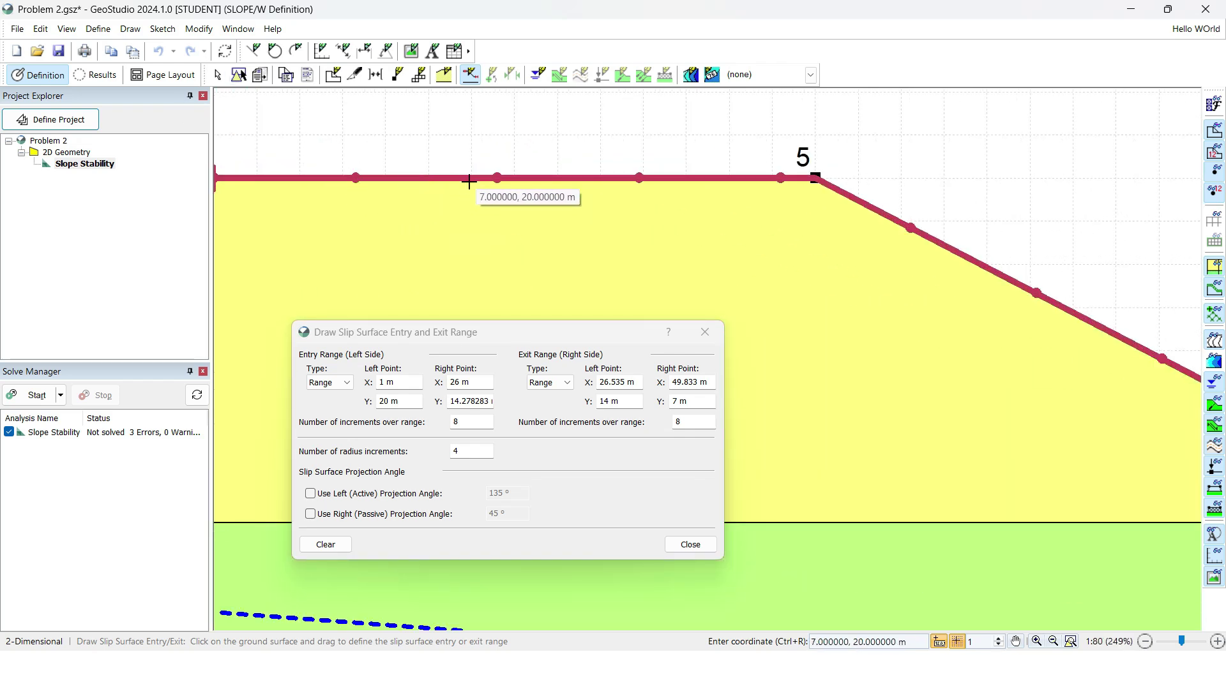
scroll(544, 262, down, 5)
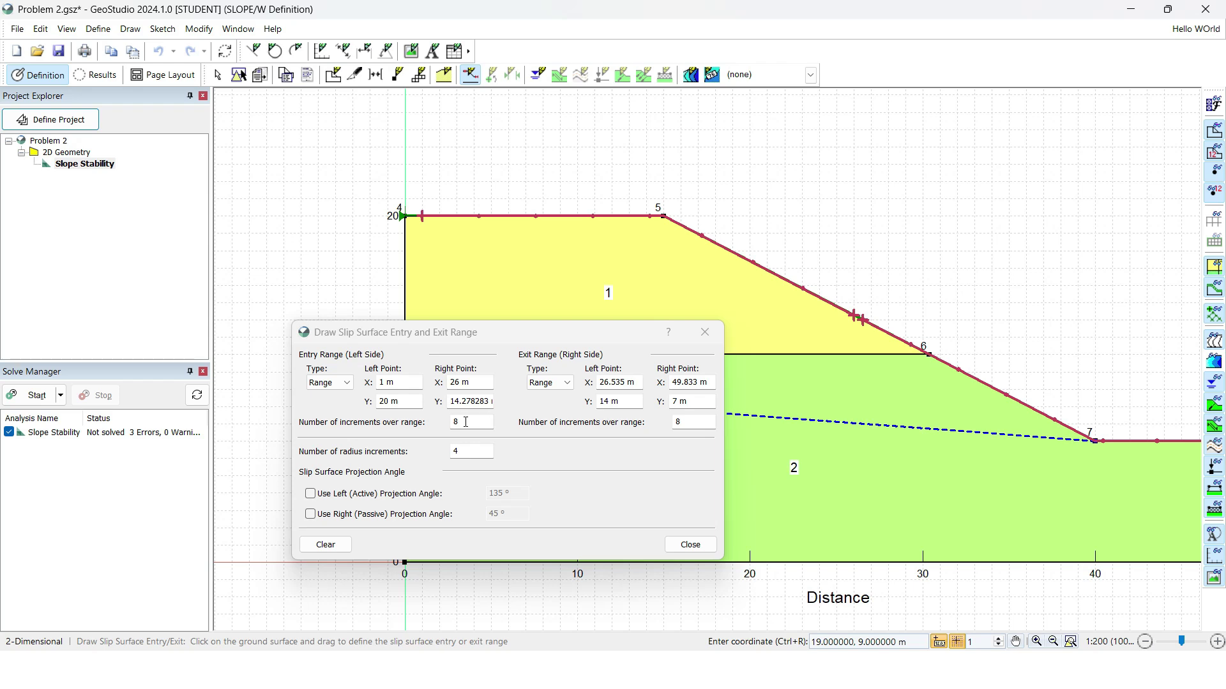
- Increase the number of increments over the entry and exit ranges and finish the slip surface definition
double_click(462, 422)
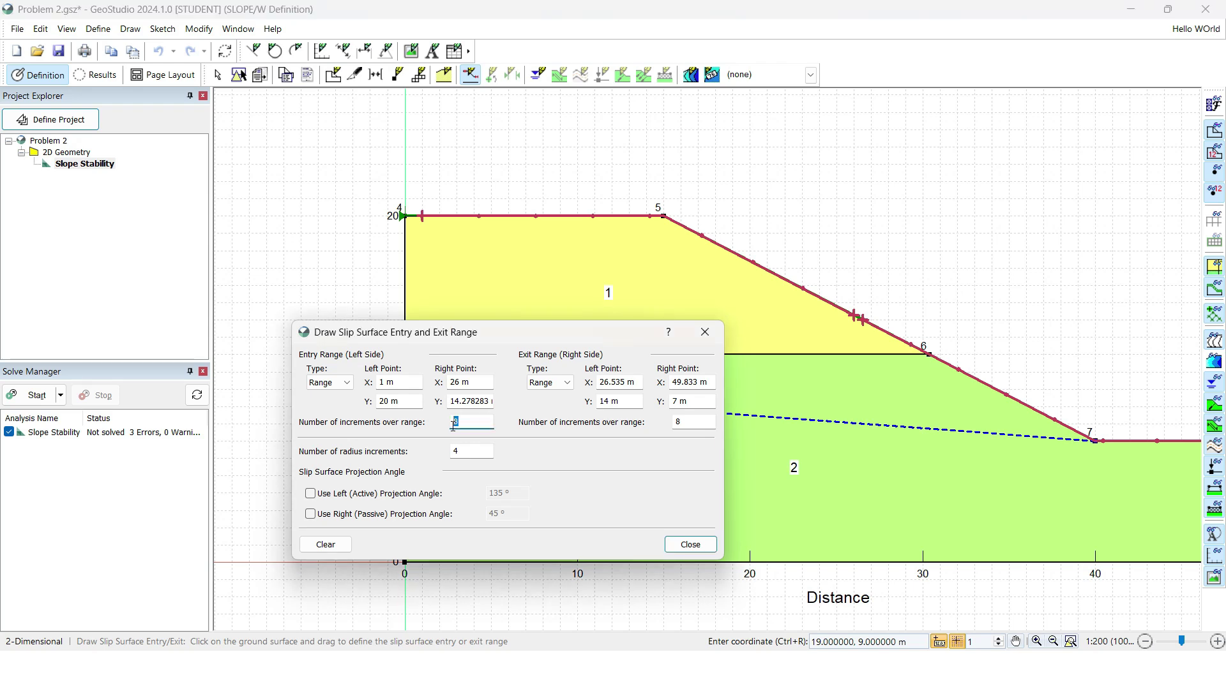
key(Tab)
key(shift+Tab)
click(689, 545)
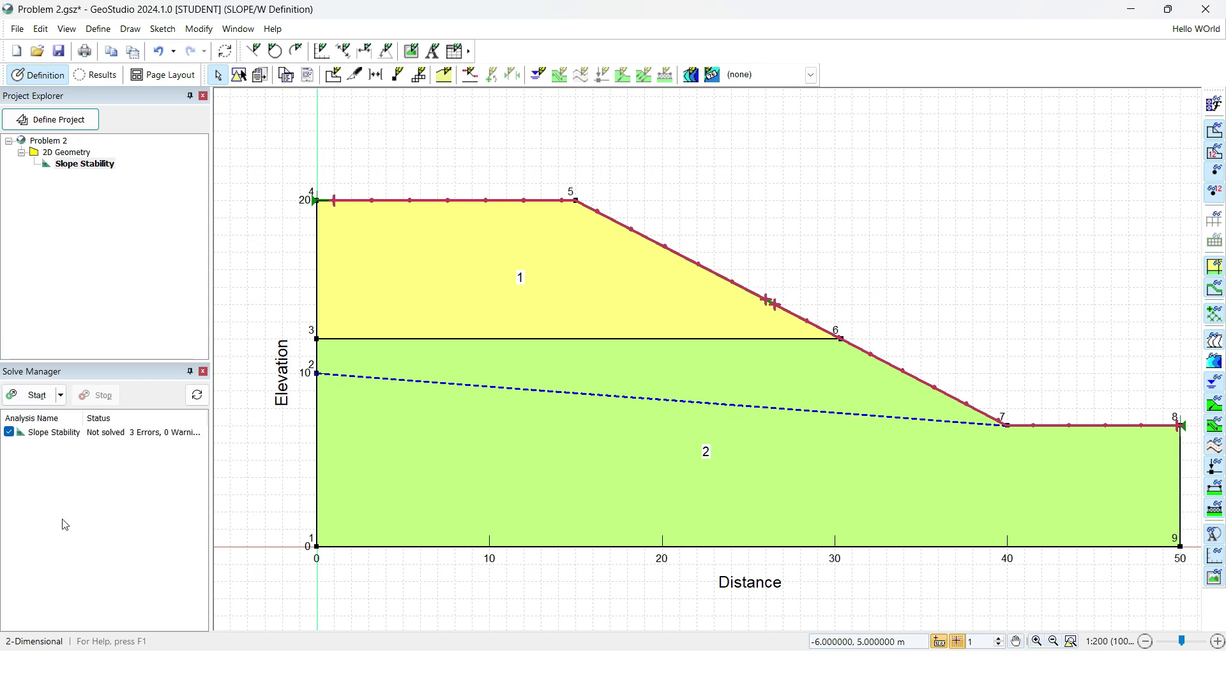
- Solve the Slope Stability analysis and display slip surface 403 from the results list
click(32, 396)
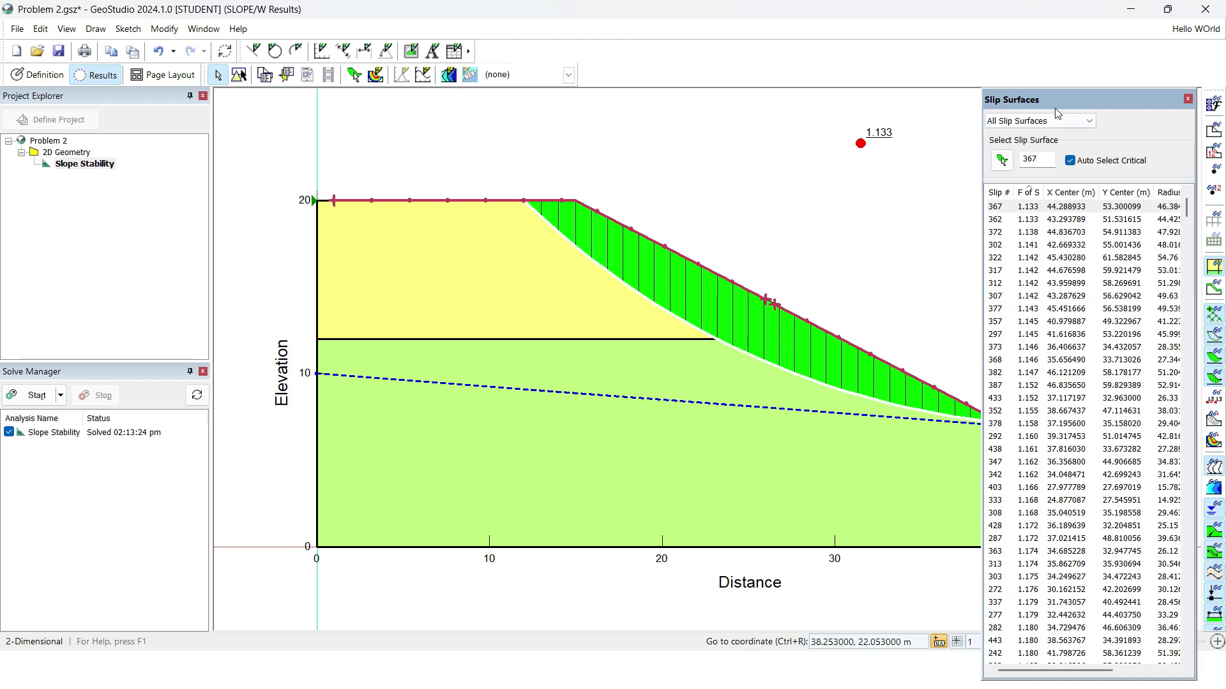
drag(1061, 97, 186, 115)
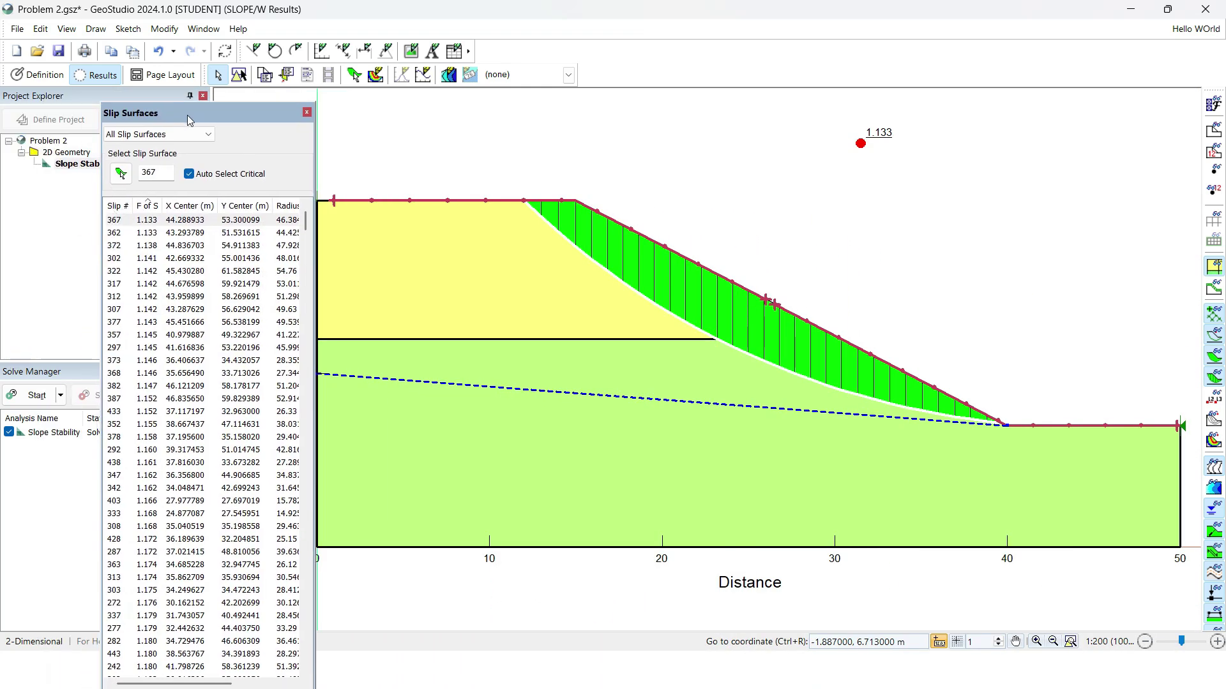
click(186, 502)
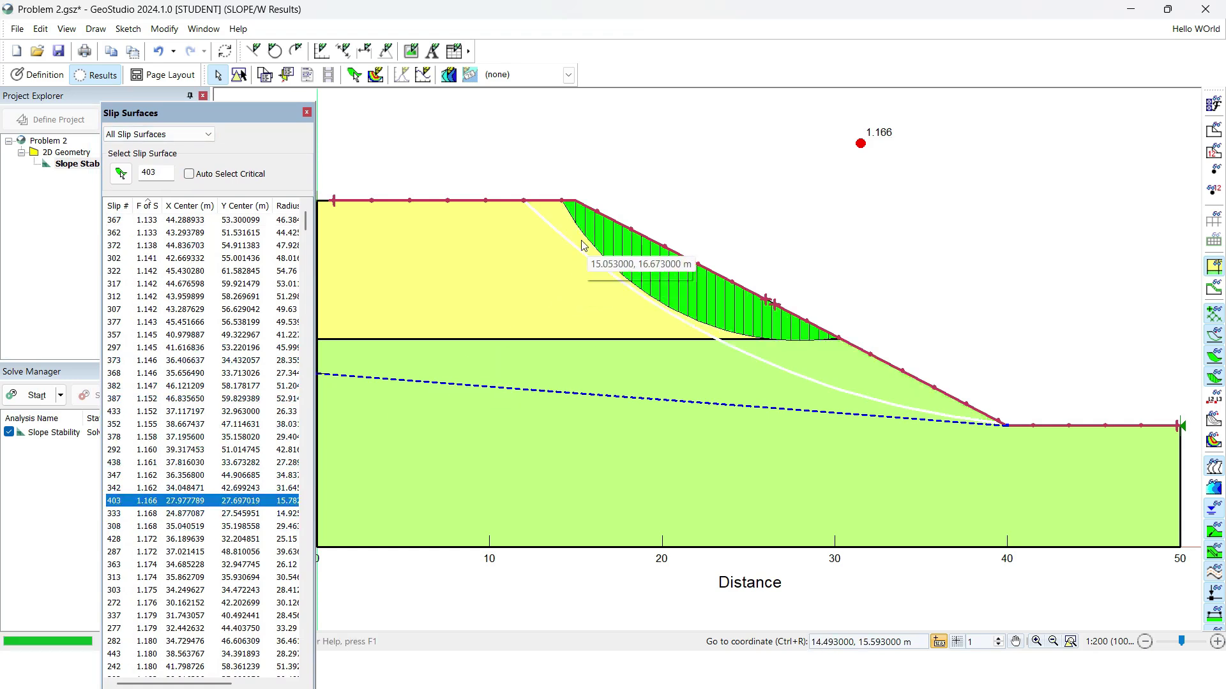
- Compare several low-factor-of-safety trial slip surfaces from the results list on the section, ending with slip surface 337
click(186, 590)
click(185, 374)
click(208, 309)
click(230, 258)
click(229, 245)
click(230, 297)
click(230, 374)
click(229, 424)
click(230, 475)
click(230, 577)
click(222, 616)
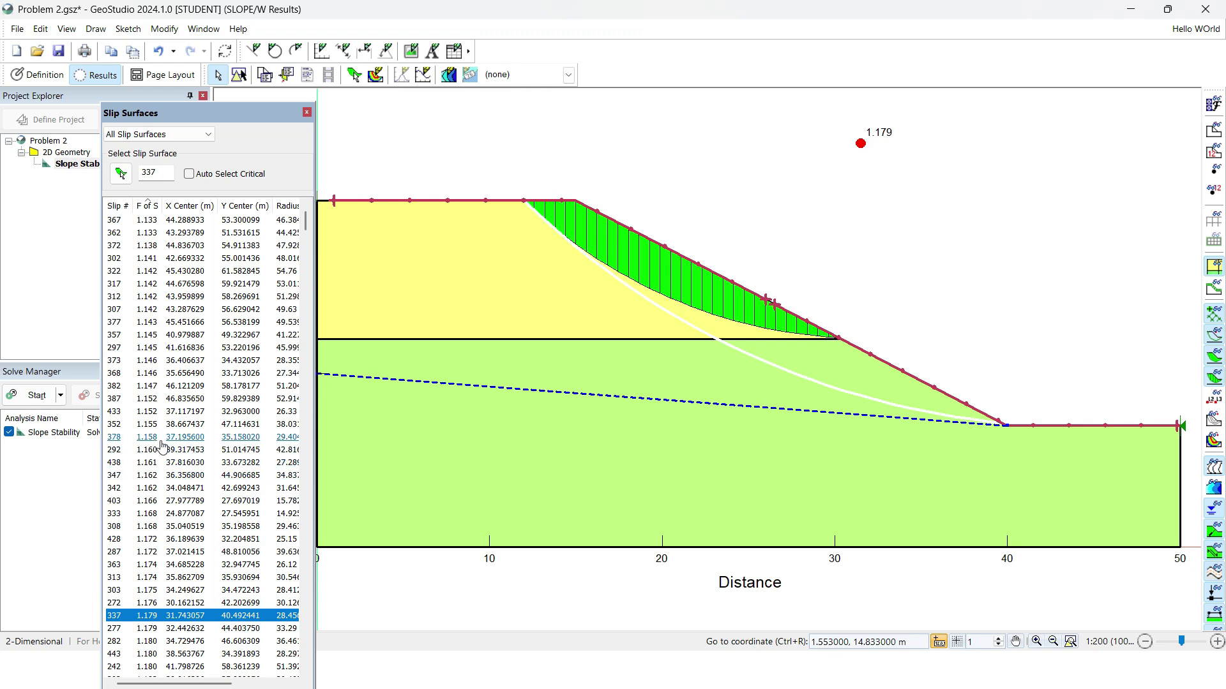
- Display slip surface 561, the last one with a valid factor of safety in the results list
scroll(164, 447, down, 5)
scroll(166, 460, down, 20)
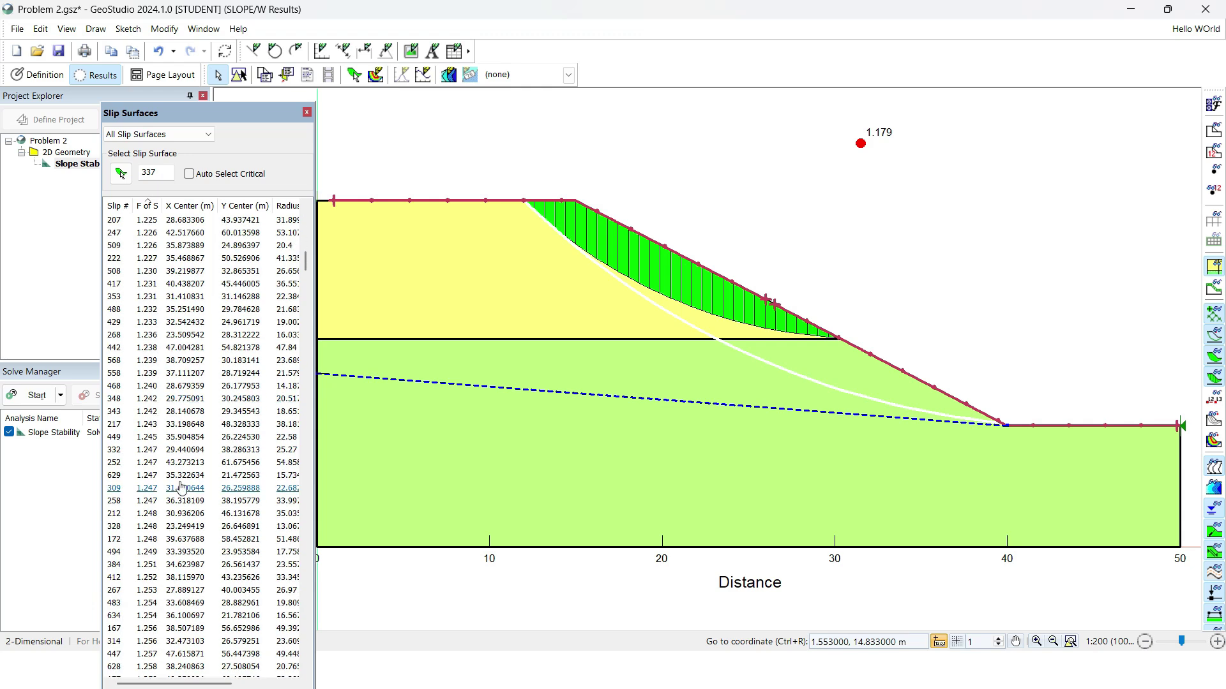
scroll(182, 491, down, 20)
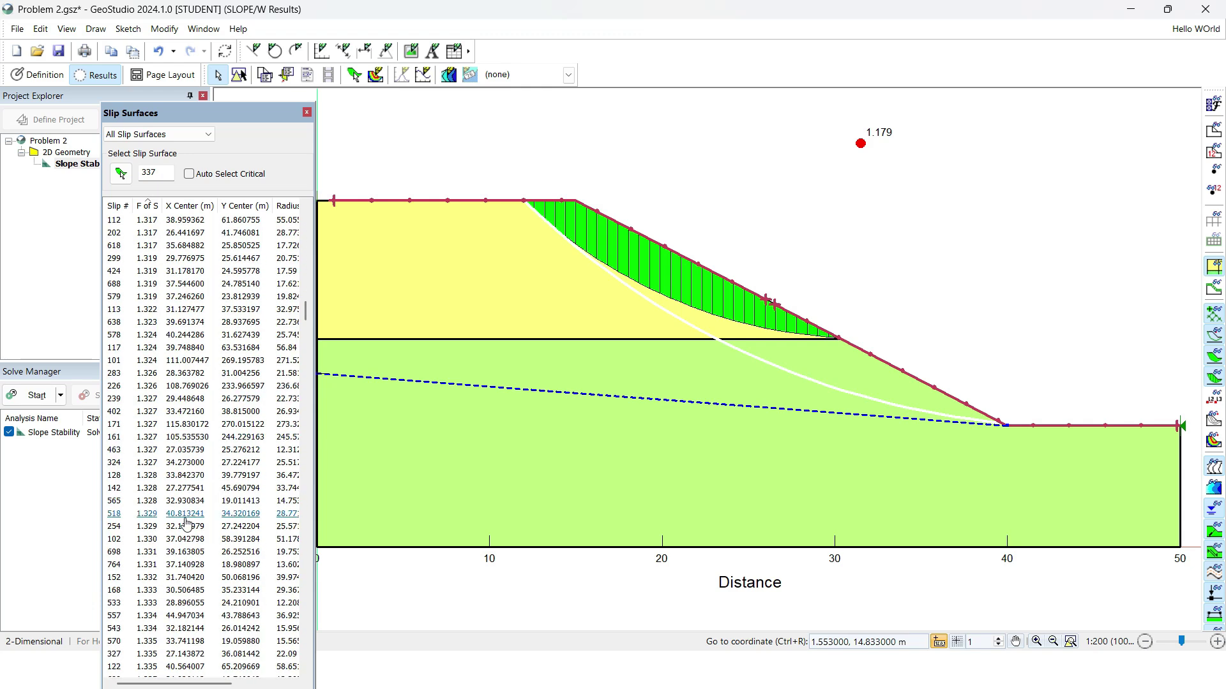
drag(309, 304, 295, 628)
click(185, 565)
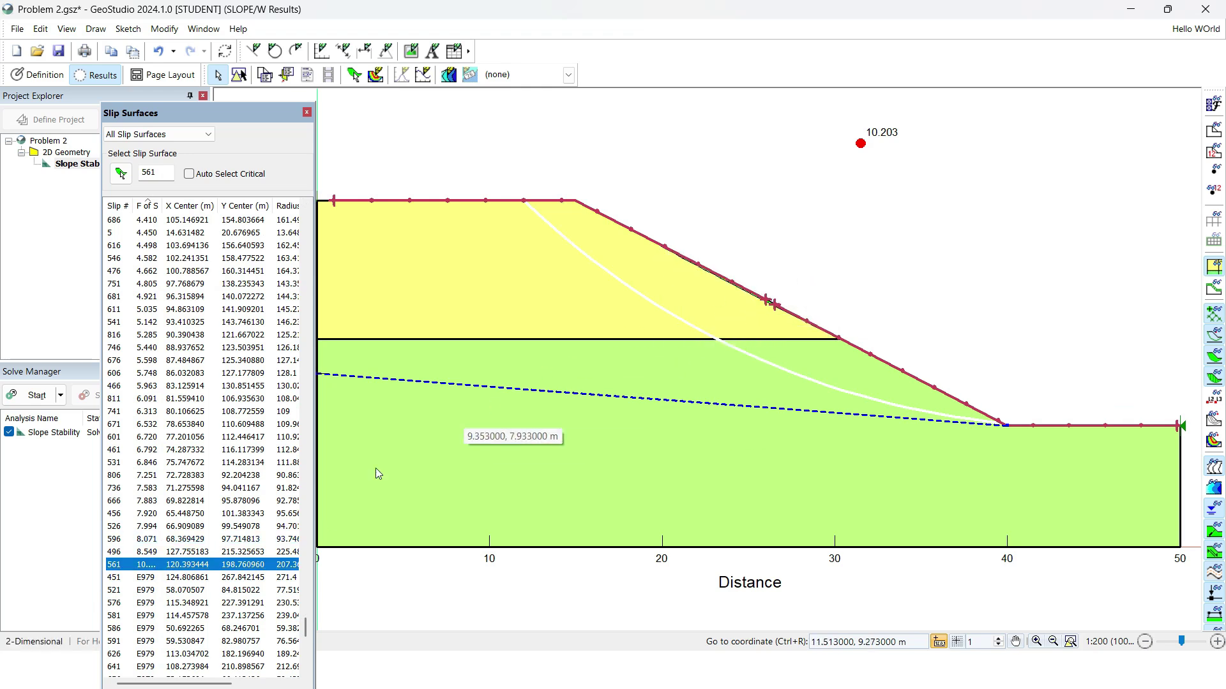
- Display slip surfaces 29, 735 and 677 in turn to compare their sliding masses and factors of safety
scroll(185, 379, up, 20)
click(223, 271)
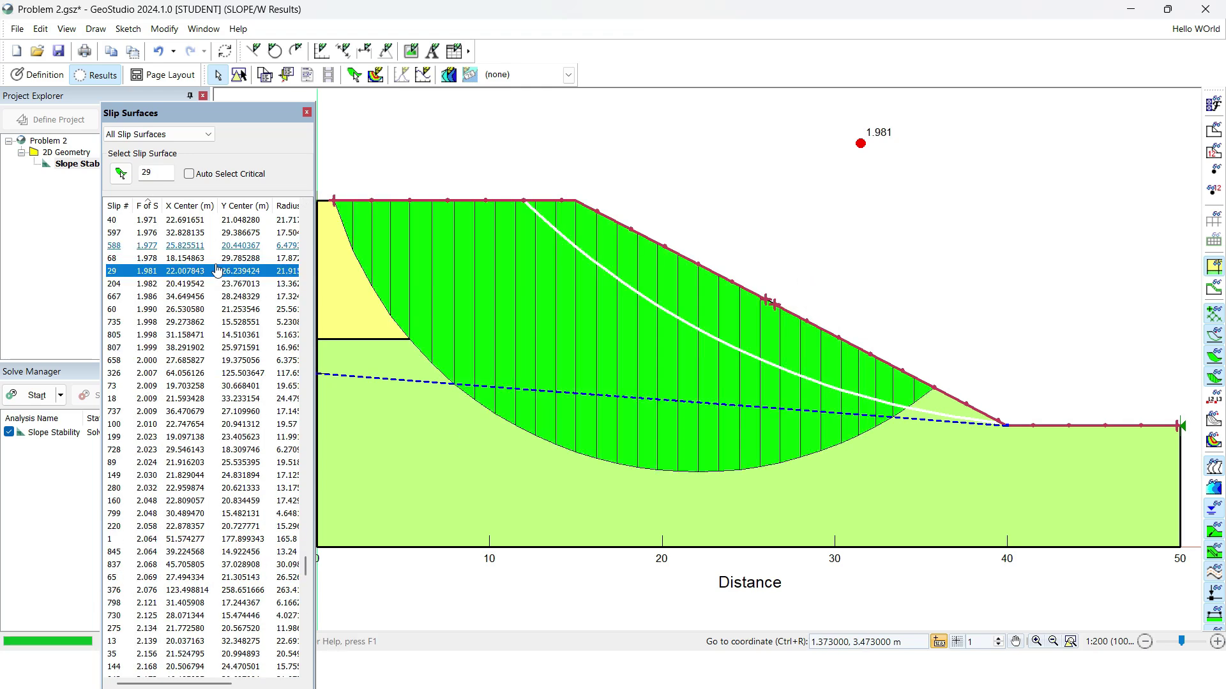
click(217, 322)
scroll(216, 381, up, 15)
scroll(215, 381, up, 10)
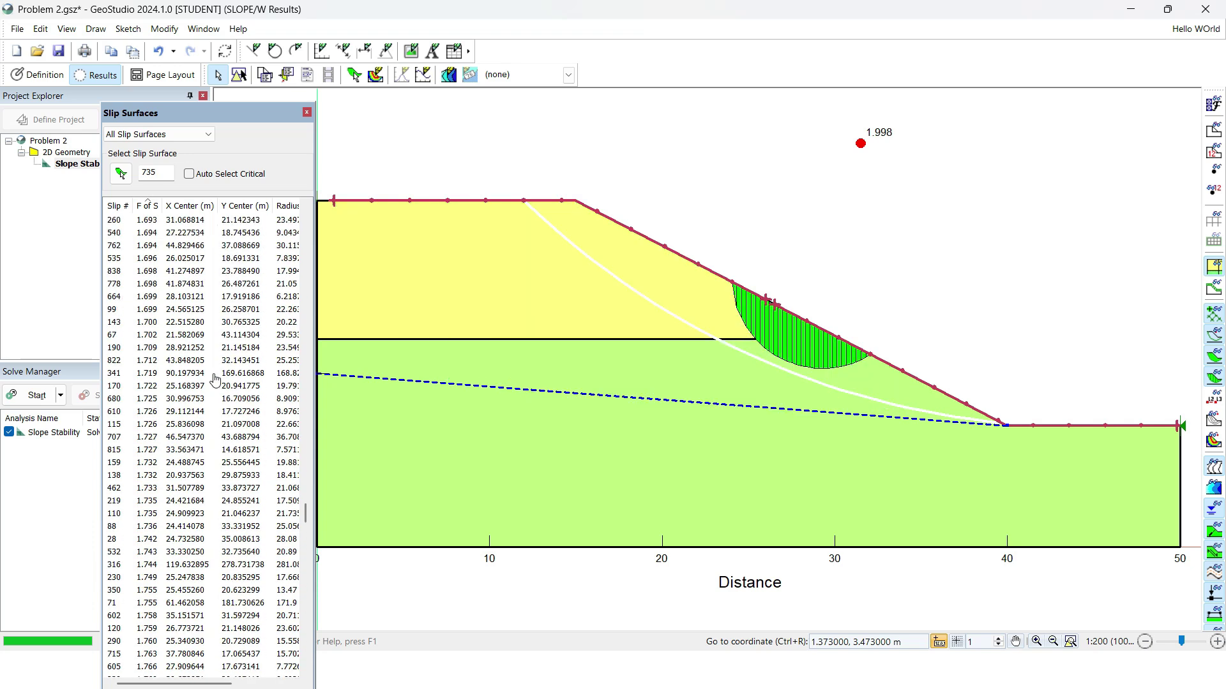
click(214, 316)
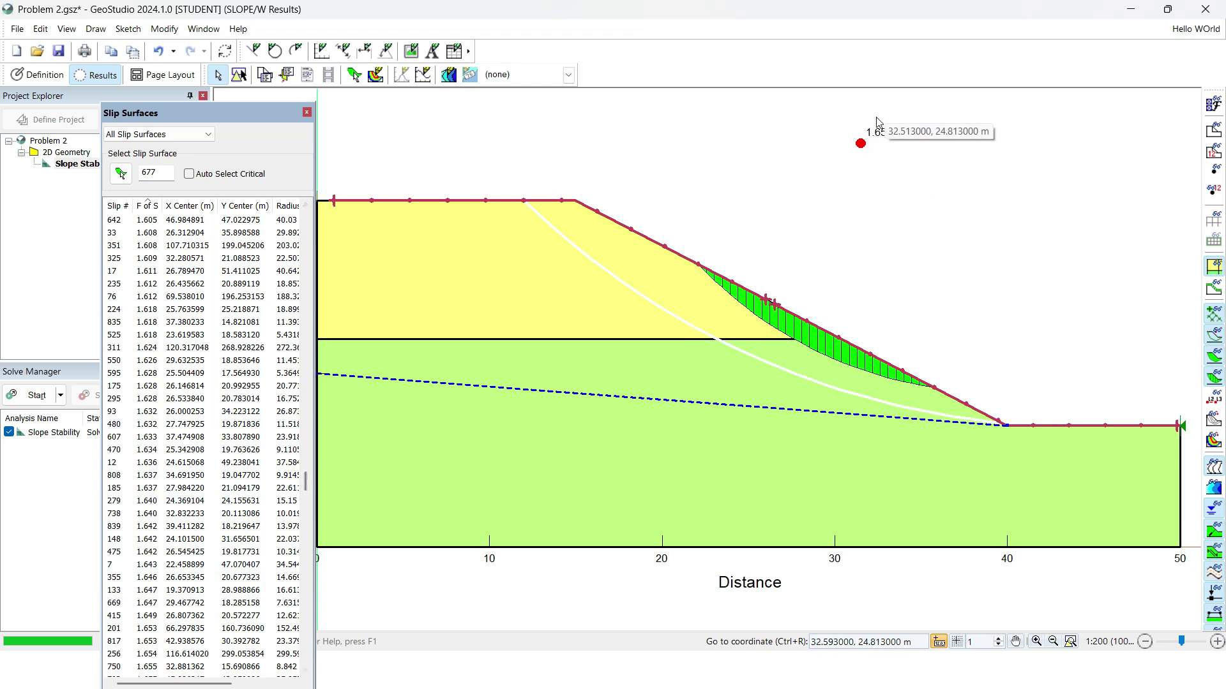
- Display the critical slip surface 367 and move the slip surfaces window clear of the slope's crest and sliding mass
click(861, 143)
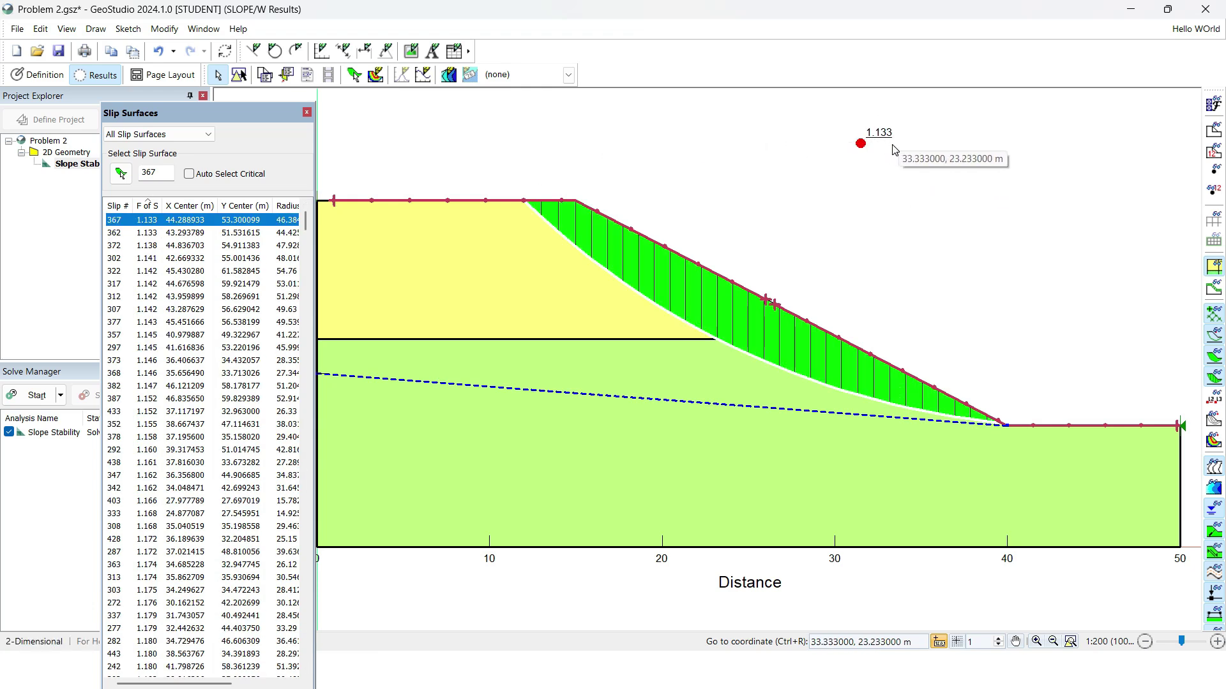
drag(147, 112, 1054, 112)
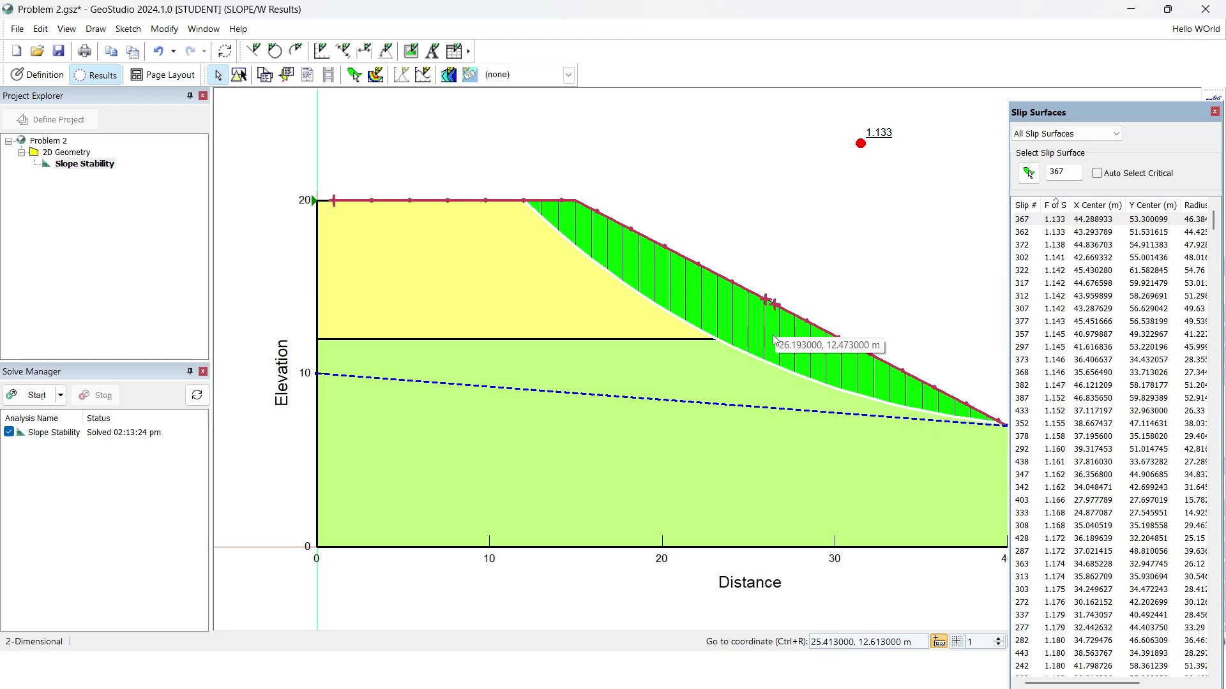
click(17, 29)
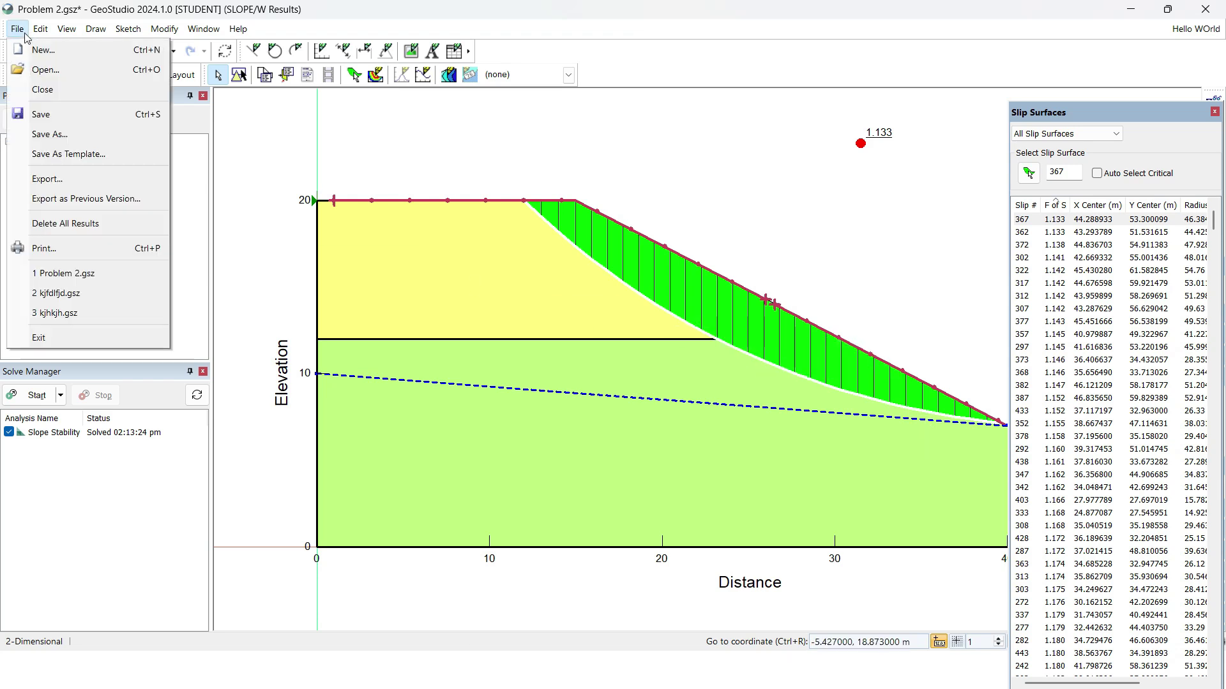
click(658, 182)
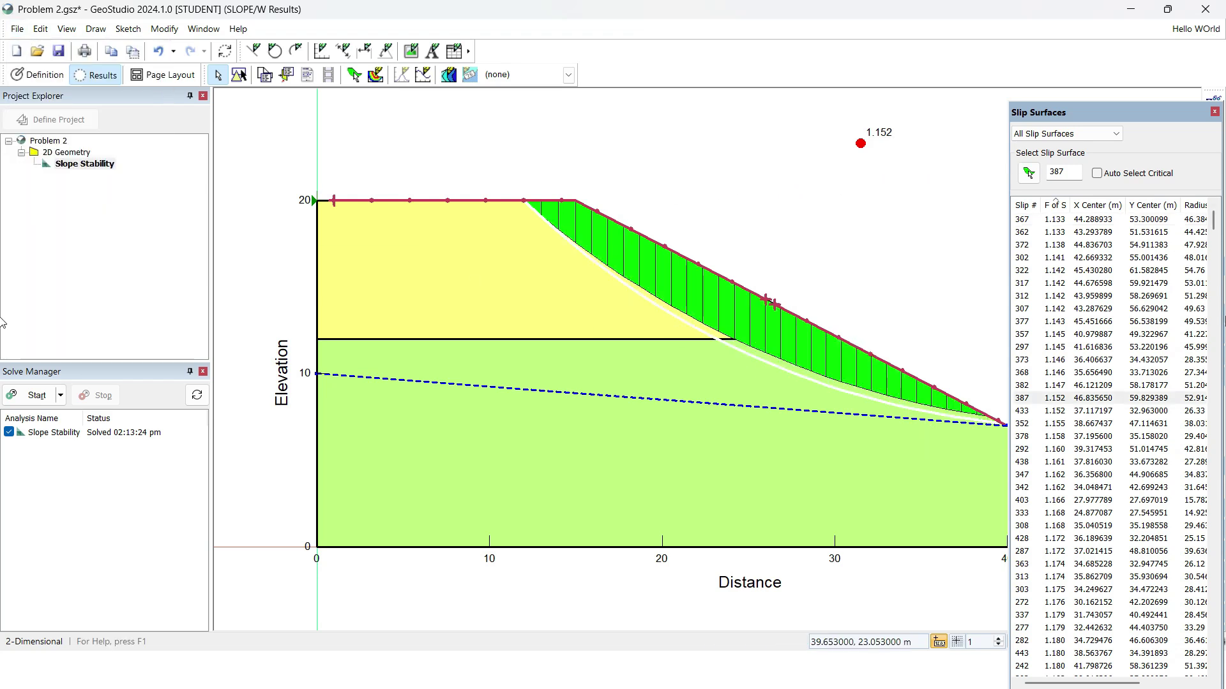
click(1095, 219)
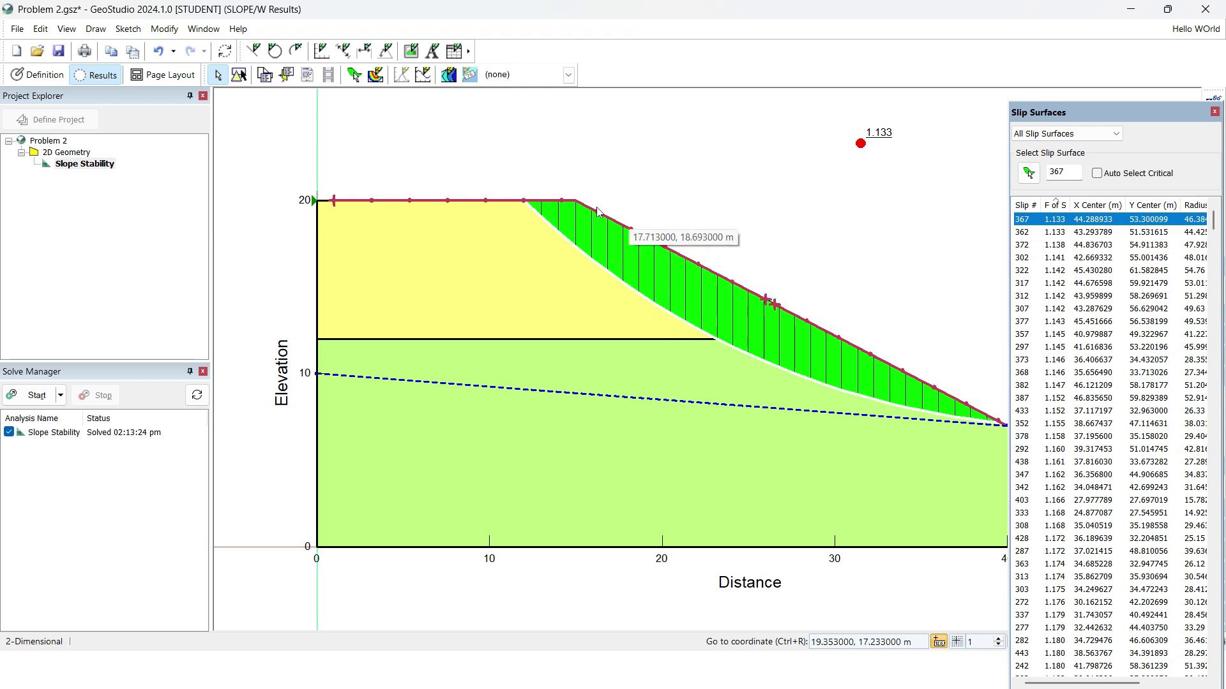
- Examine the free body diagrams and force polygons of slices 1 and 15 of the critical slip surface, and close the slice information
click(66, 29)
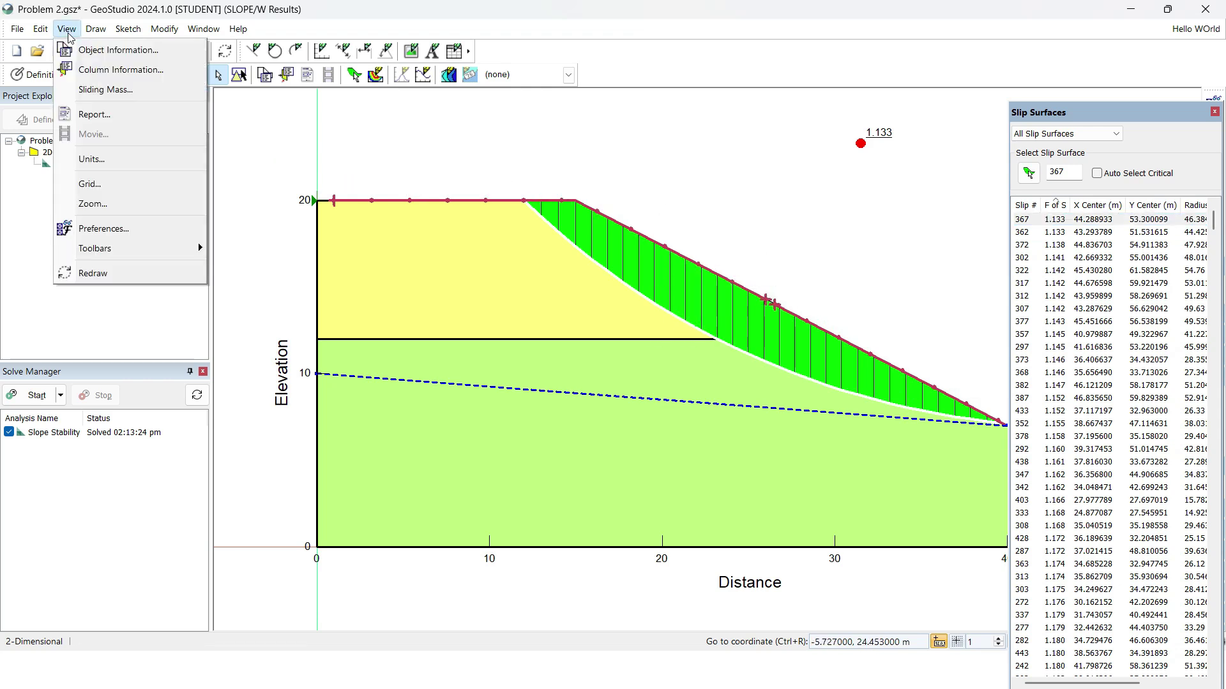
click(109, 70)
click(535, 208)
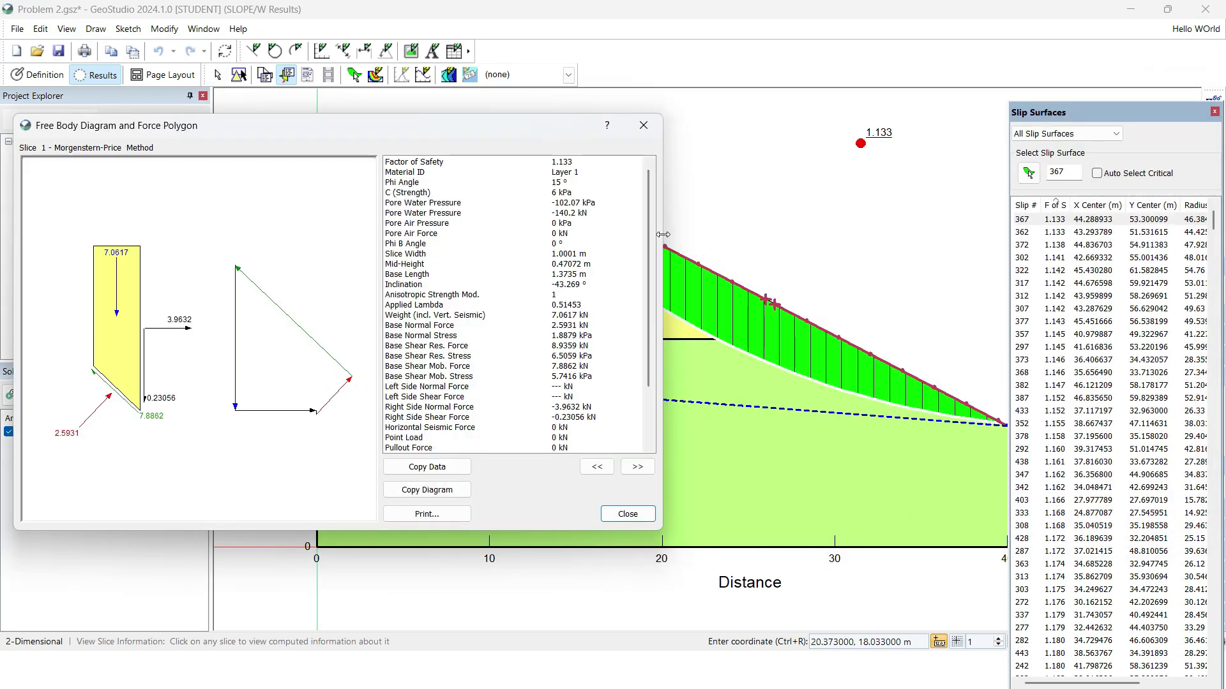
click(756, 329)
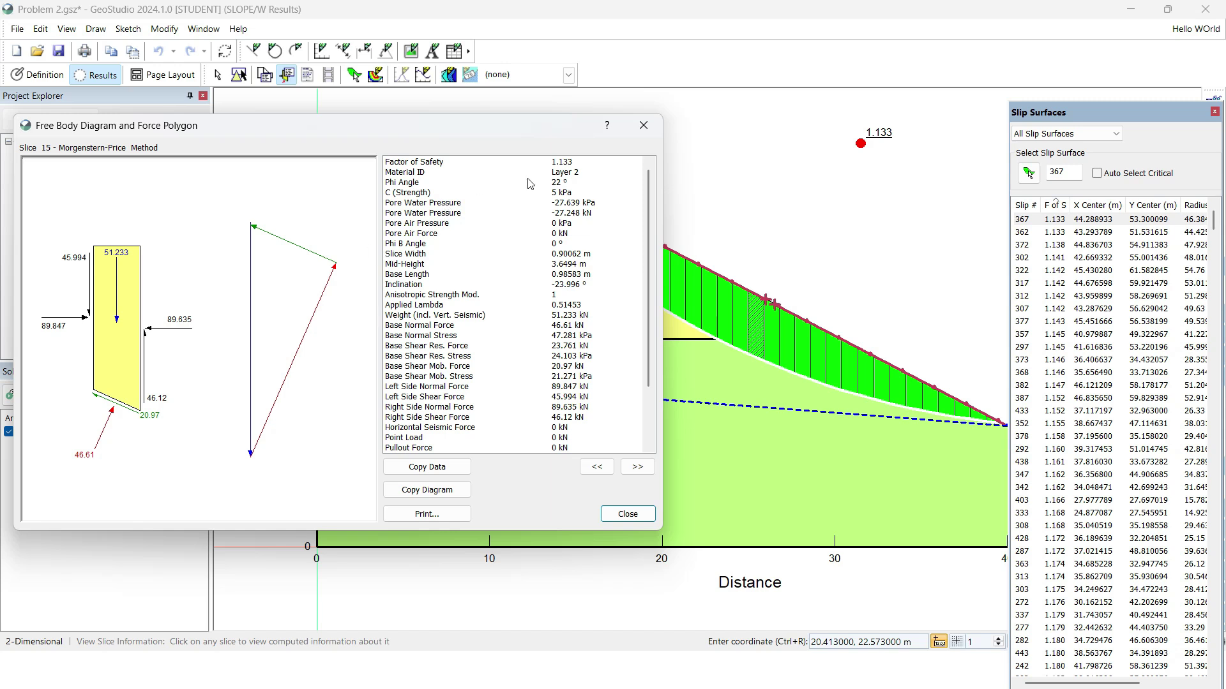
click(627, 514)
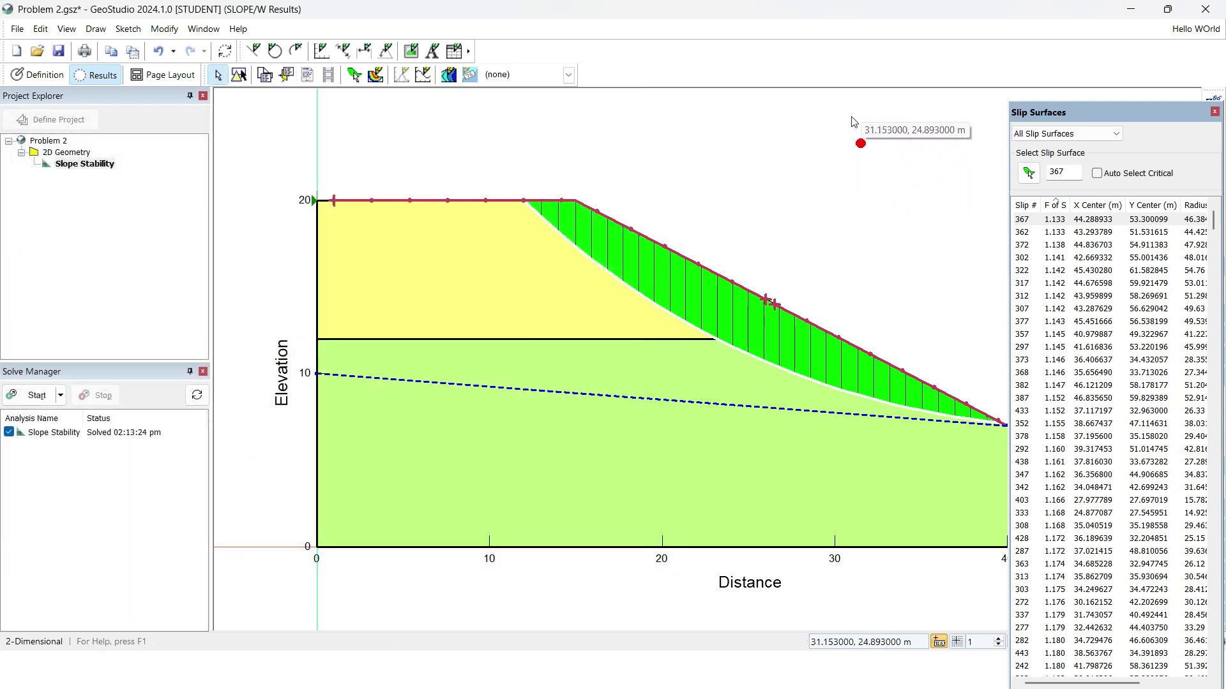
mouse_move(860, 146)
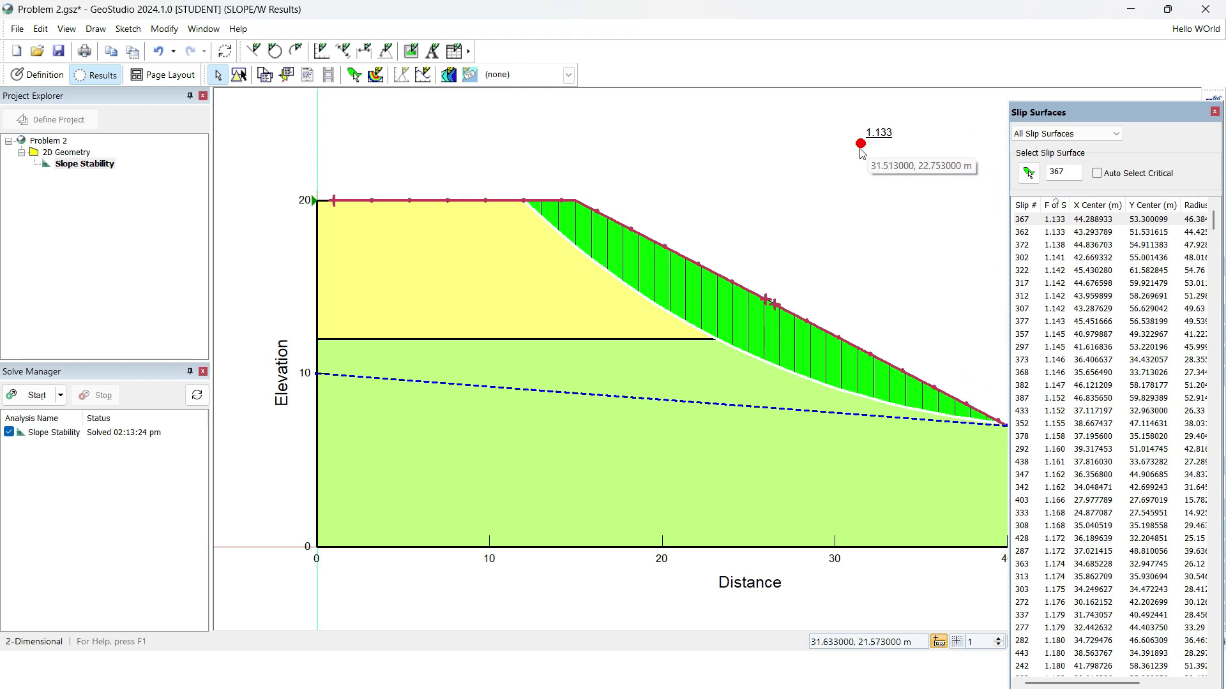